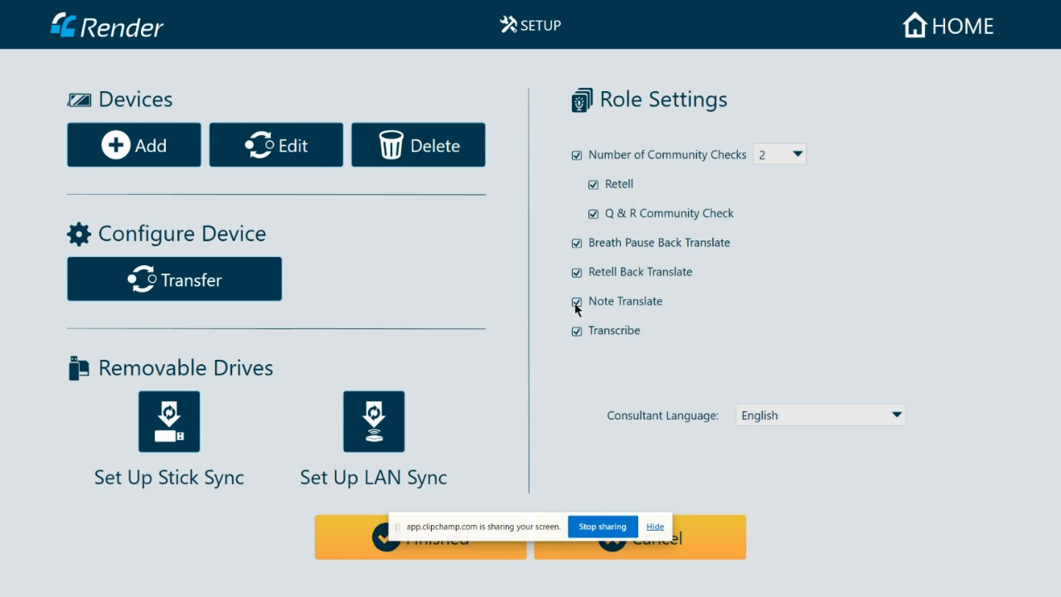
# - Uncheck the Transcribe and Note Translate roles in Role Settings
pyautogui.click(577, 334)
pyautogui.click(654, 527)
# - Save the role settings, go to the Users list and view Translation Team 1's details
pyautogui.click(438, 543)
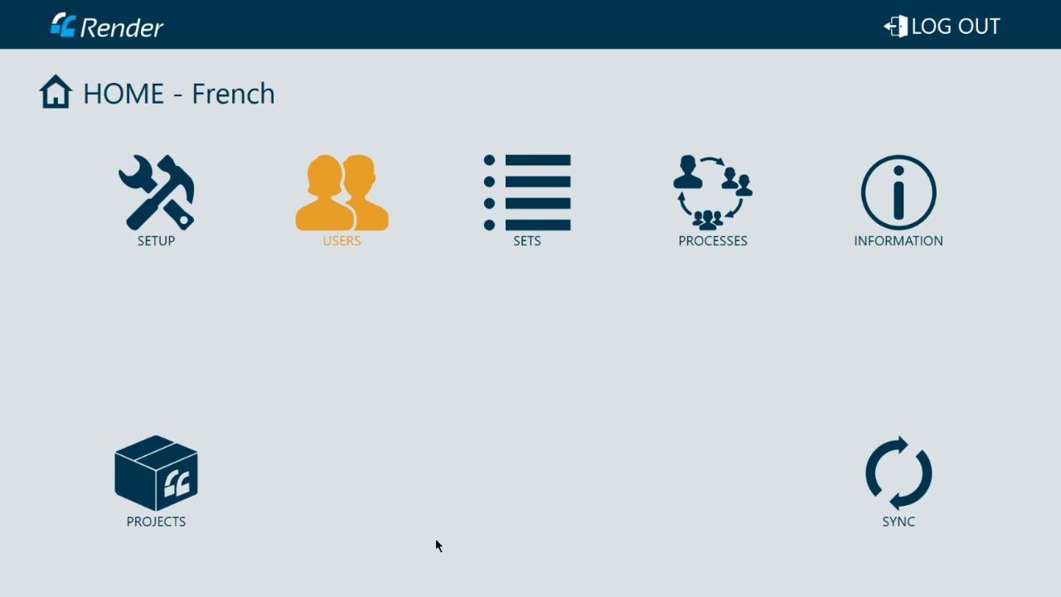
pyautogui.click(344, 212)
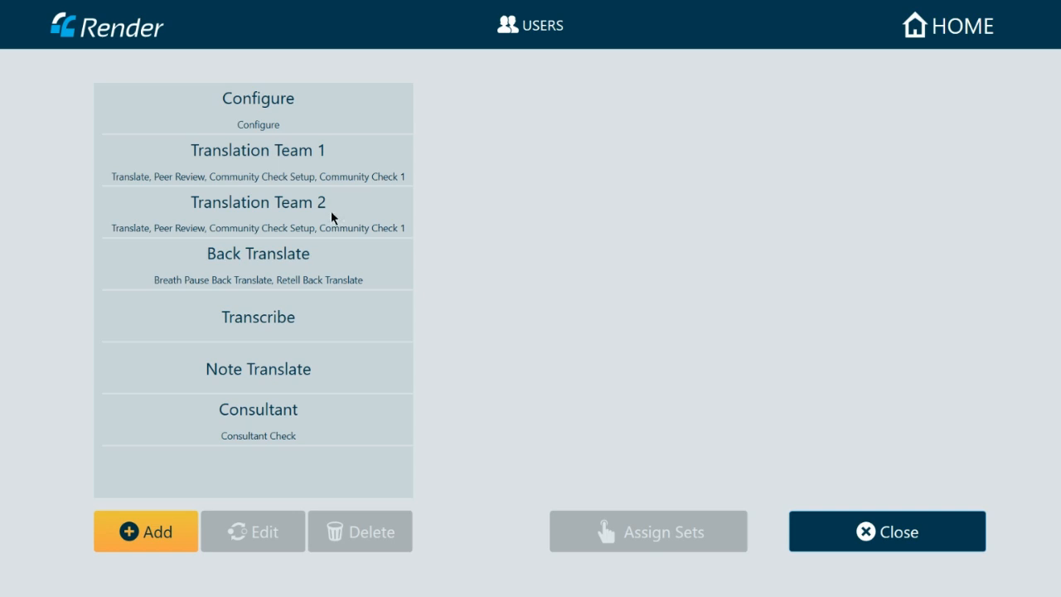
pyautogui.click(268, 158)
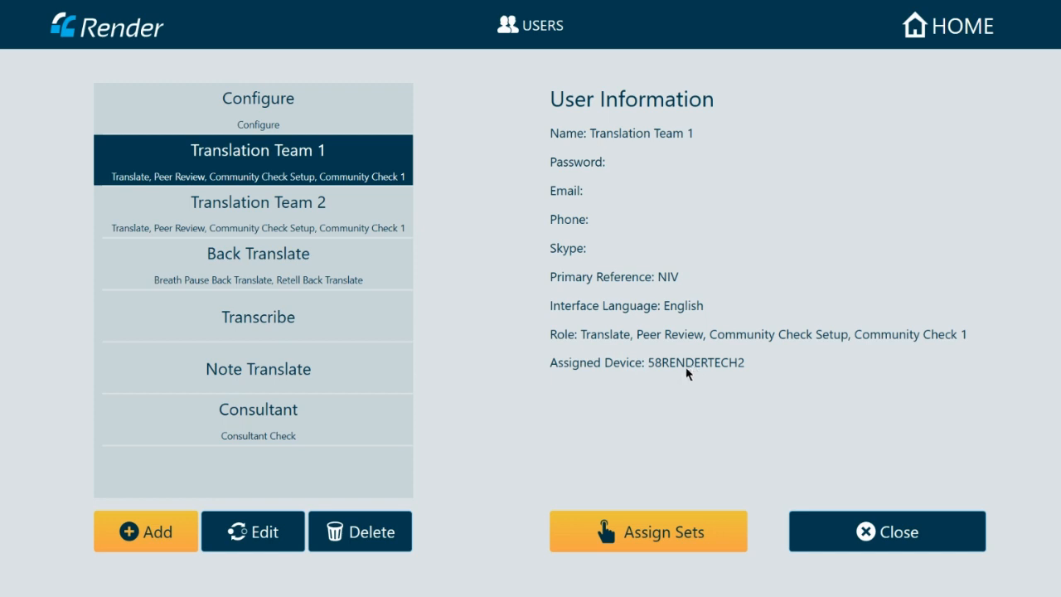
# - Review the details of Translation Team 2, Back Translate, Transcribe, Note Translate, Consultant and Configure
pyautogui.click(284, 213)
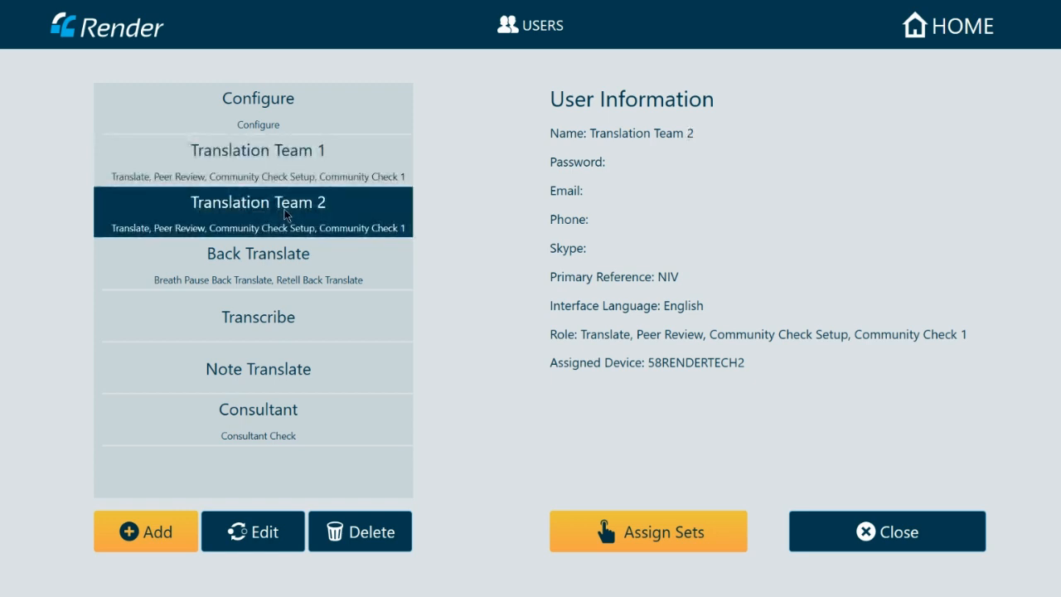
pyautogui.click(288, 267)
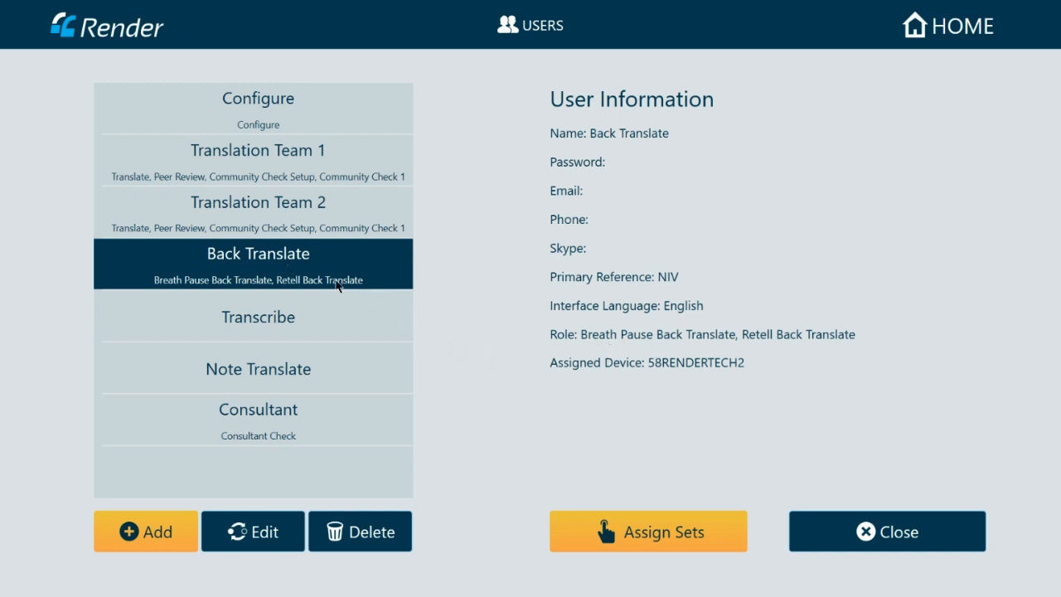
pyautogui.click(282, 320)
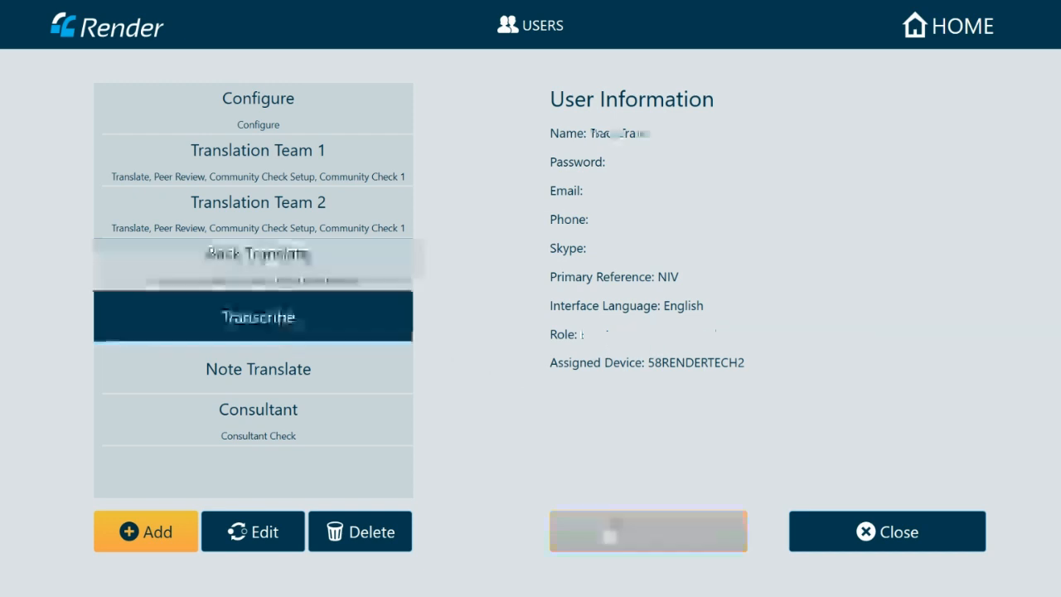
pyautogui.click(285, 372)
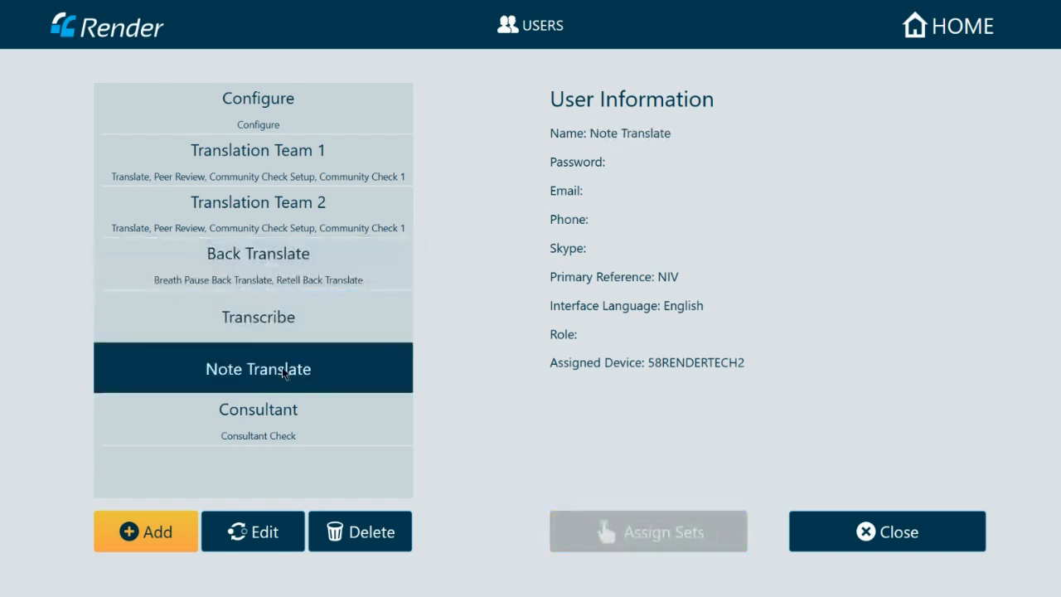
pyautogui.click(287, 414)
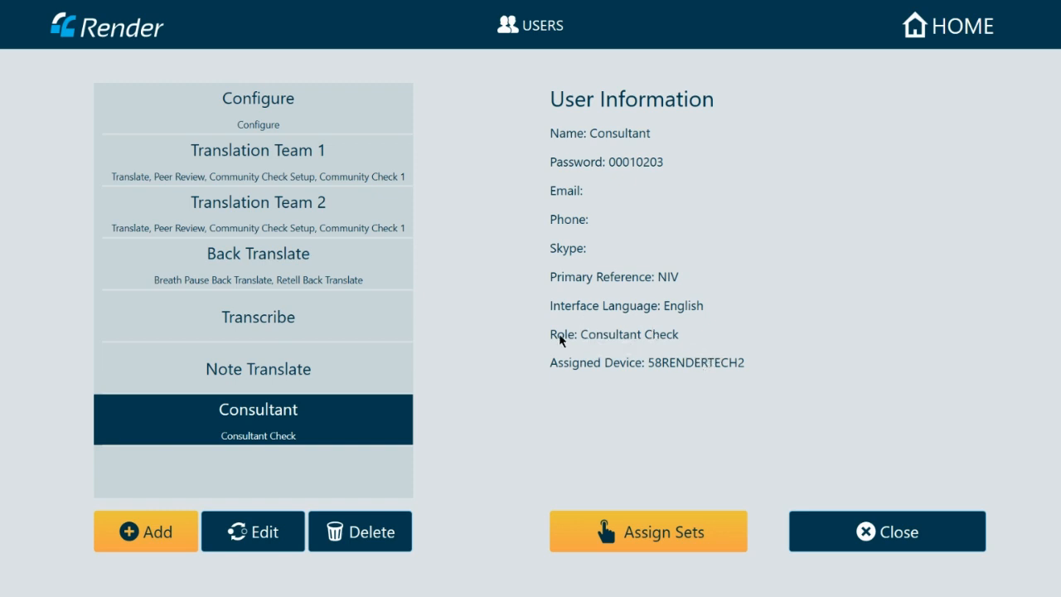
pyautogui.click(260, 117)
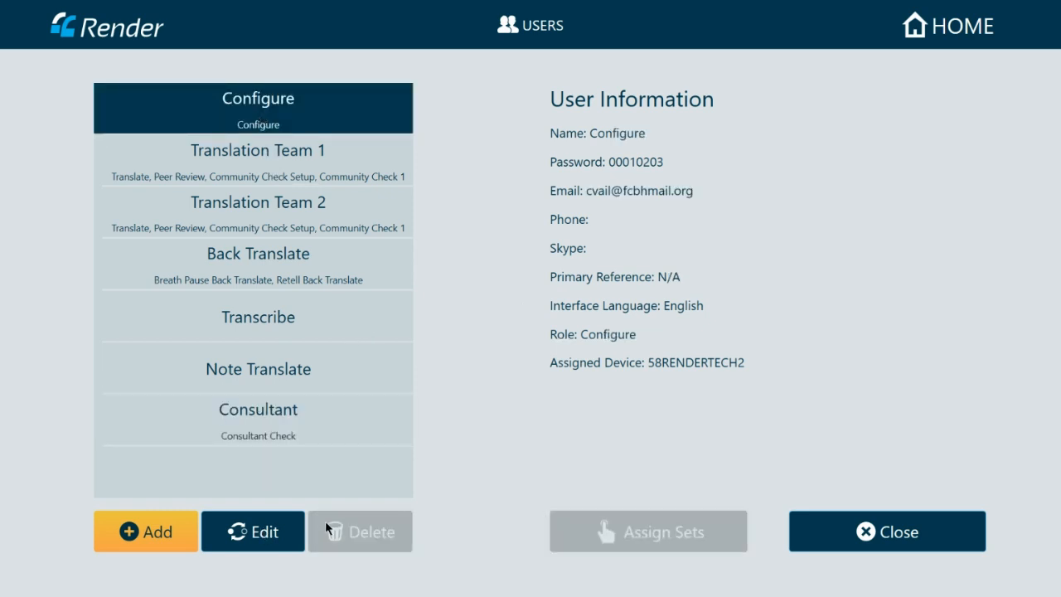
# - Delete the Translation Team 1, Translation Team 2 and Transcribe users
pyautogui.click(253, 177)
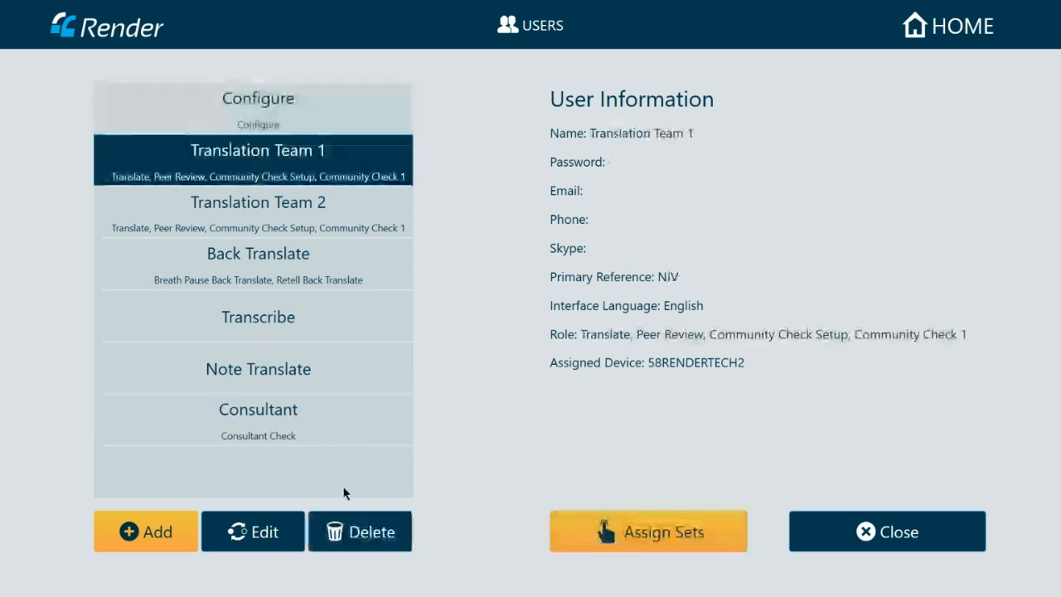
pyautogui.click(348, 534)
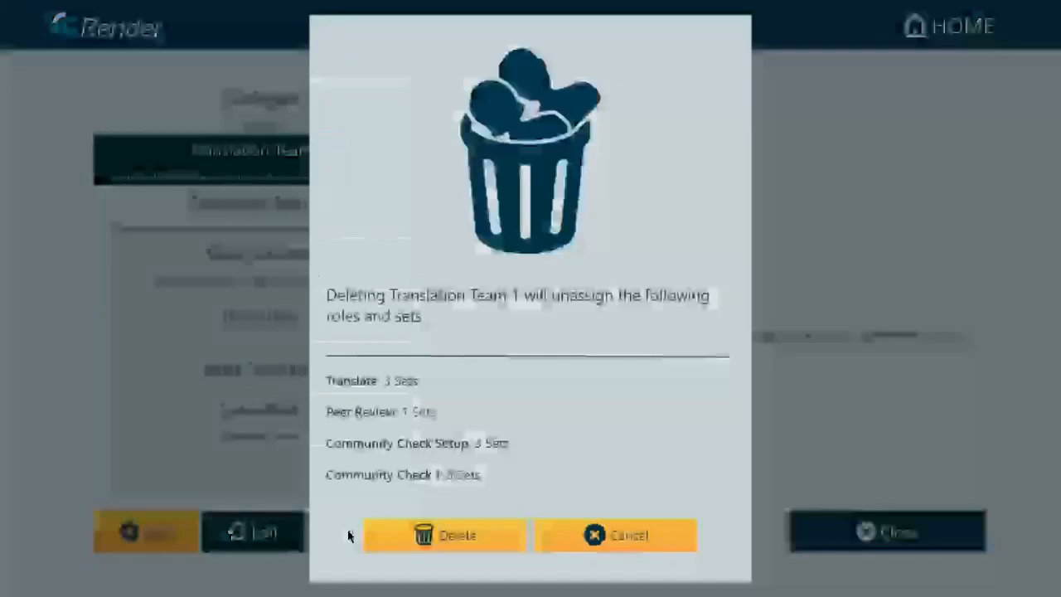
pyautogui.click(426, 535)
pyautogui.click(301, 169)
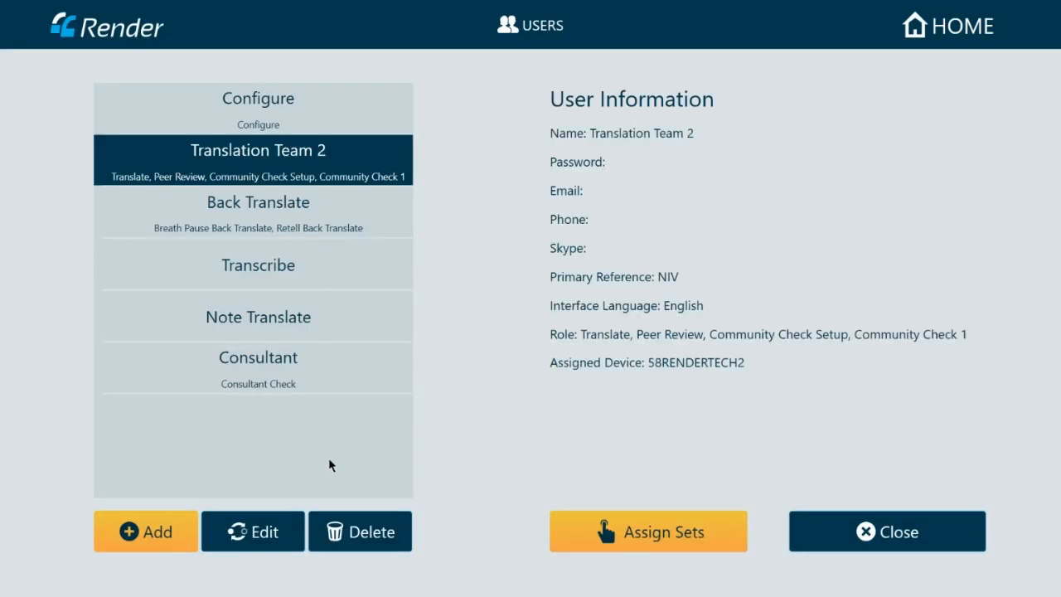
pyautogui.click(336, 533)
pyautogui.click(439, 536)
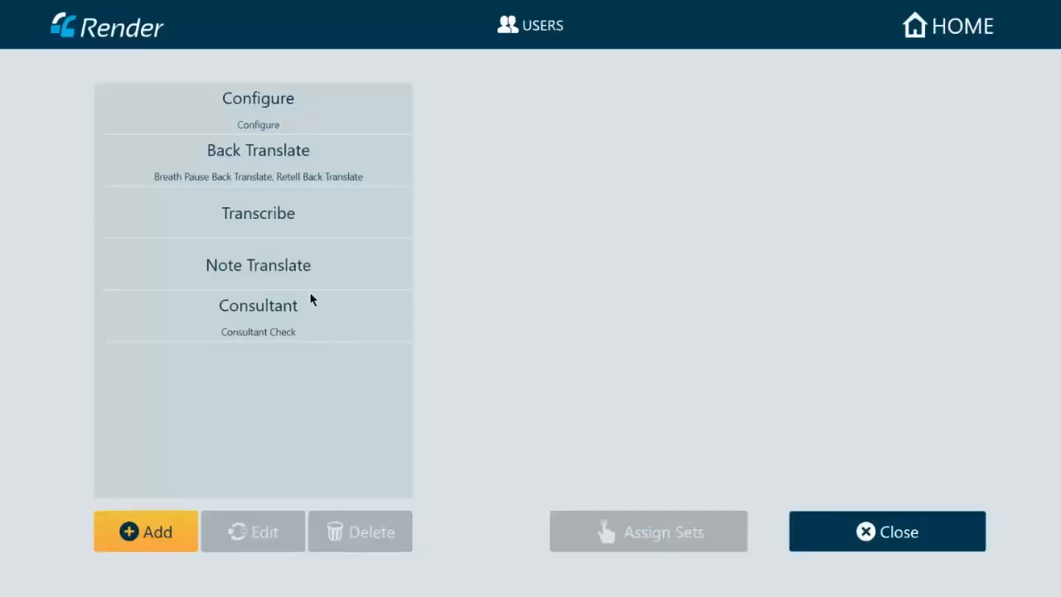
pyautogui.click(283, 218)
pyautogui.click(356, 543)
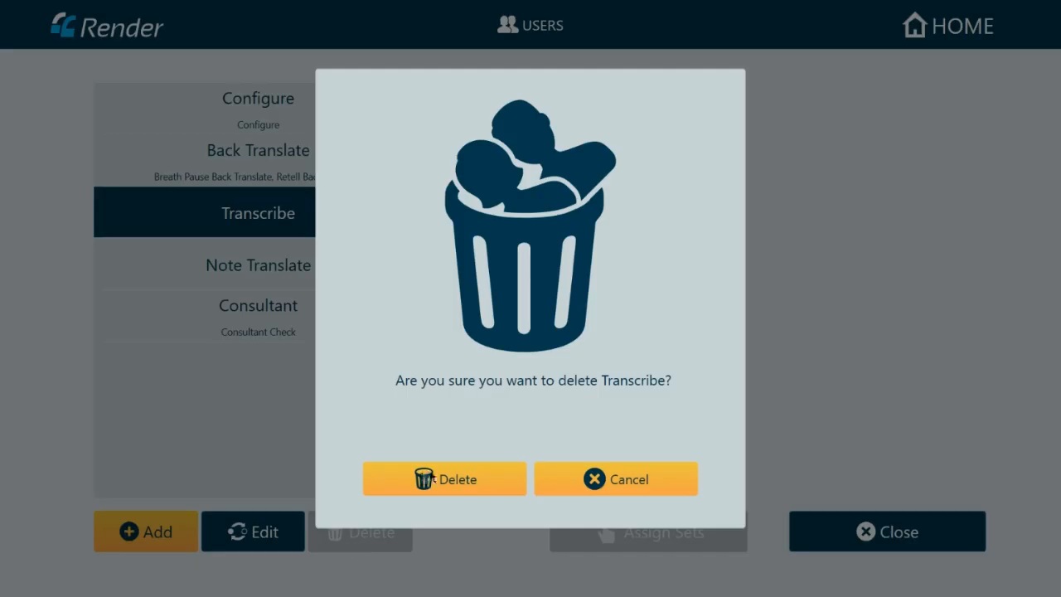
pyautogui.click(425, 477)
# - Delete the Note Translate, Consultant and Back Translate users, then start a new user
pyautogui.click(294, 224)
pyautogui.click(333, 534)
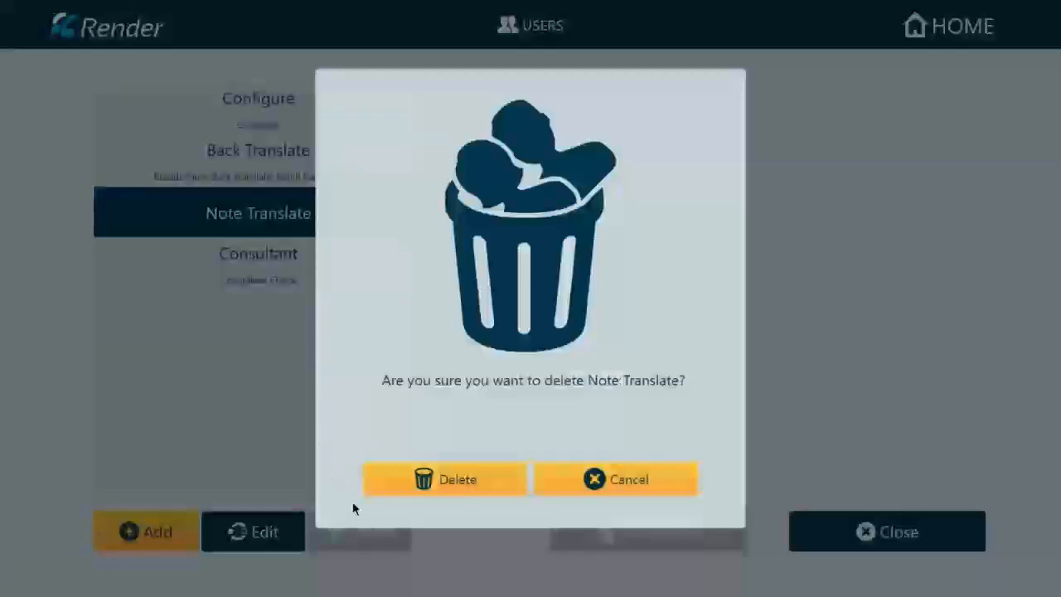
pyautogui.click(423, 478)
pyautogui.click(280, 202)
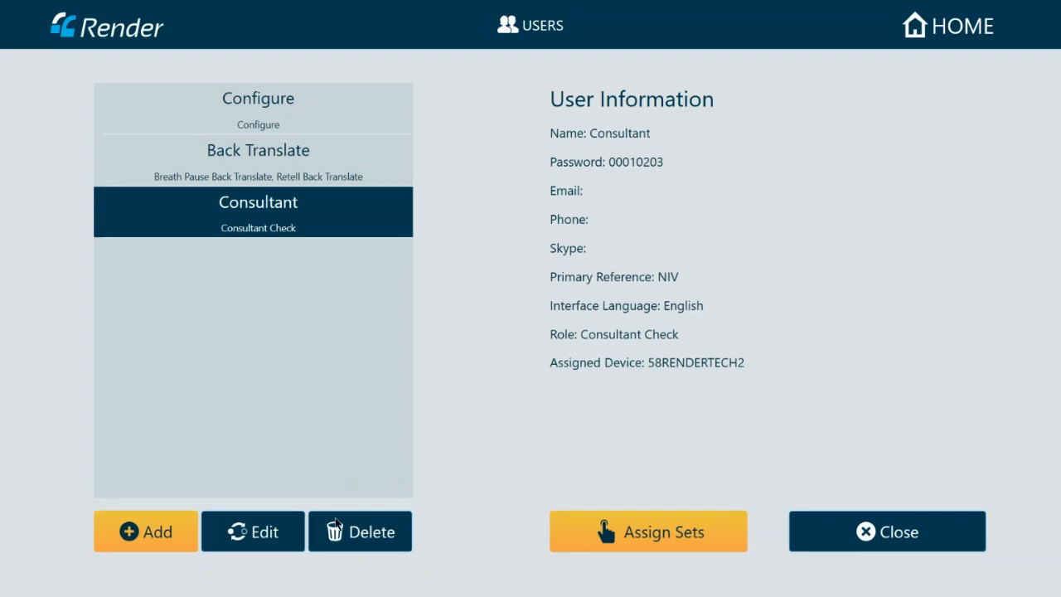
pyautogui.click(339, 527)
pyautogui.click(432, 544)
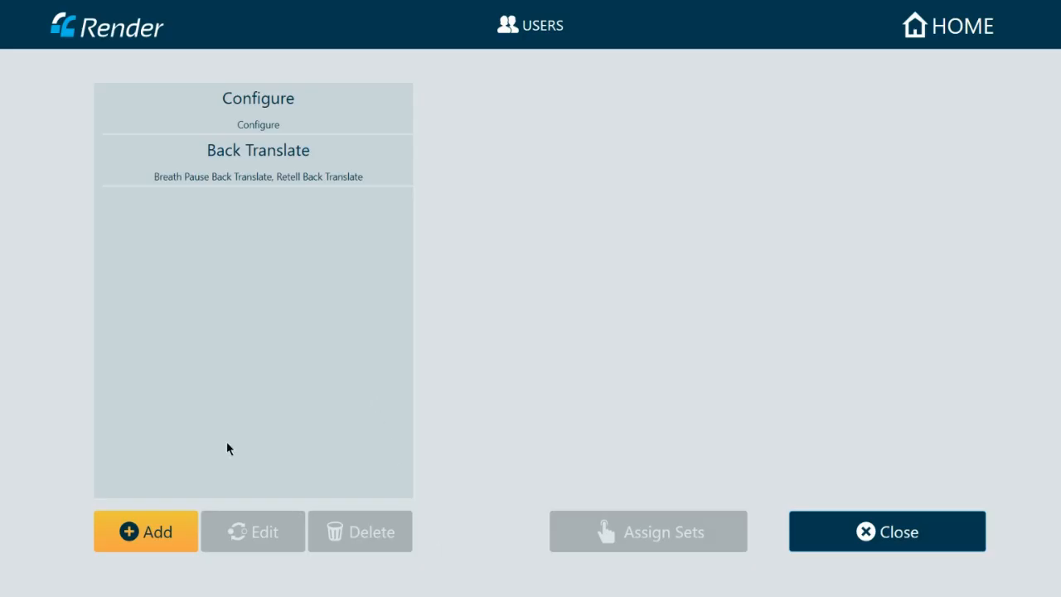
pyautogui.click(271, 174)
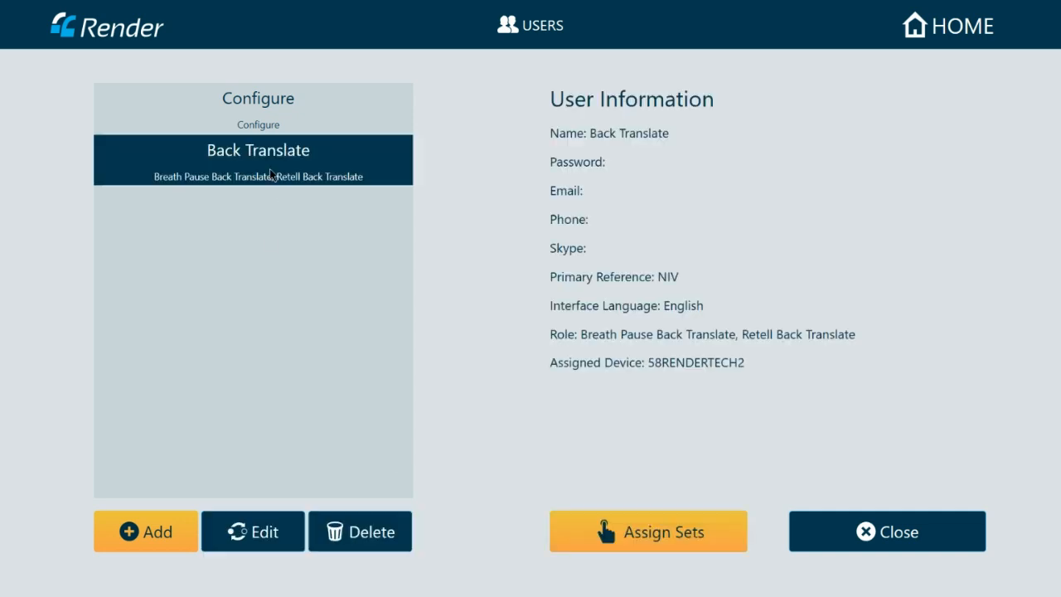
pyautogui.click(345, 543)
pyautogui.click(457, 537)
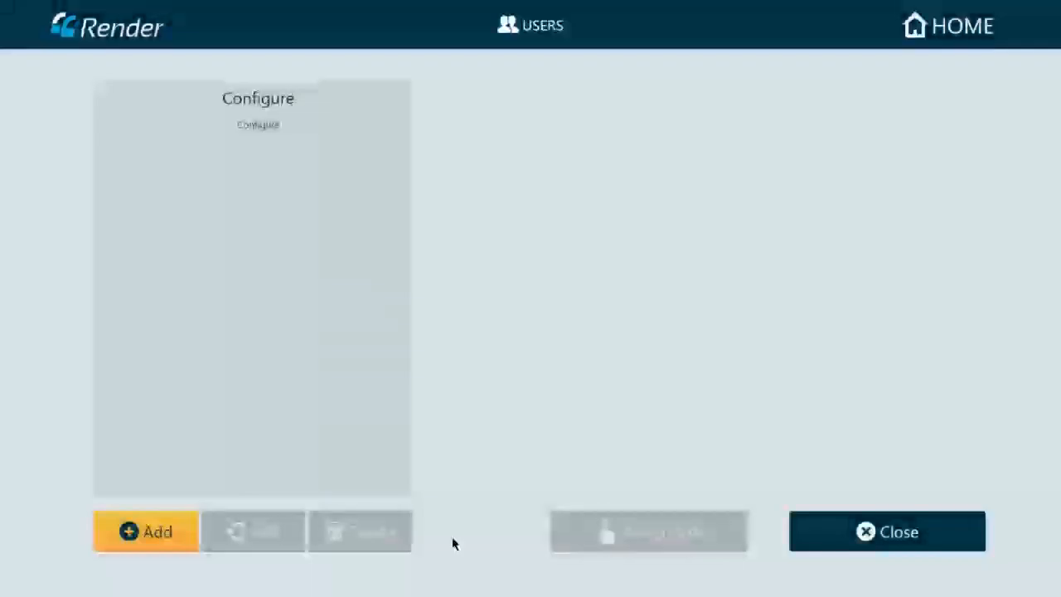
pyautogui.click(154, 532)
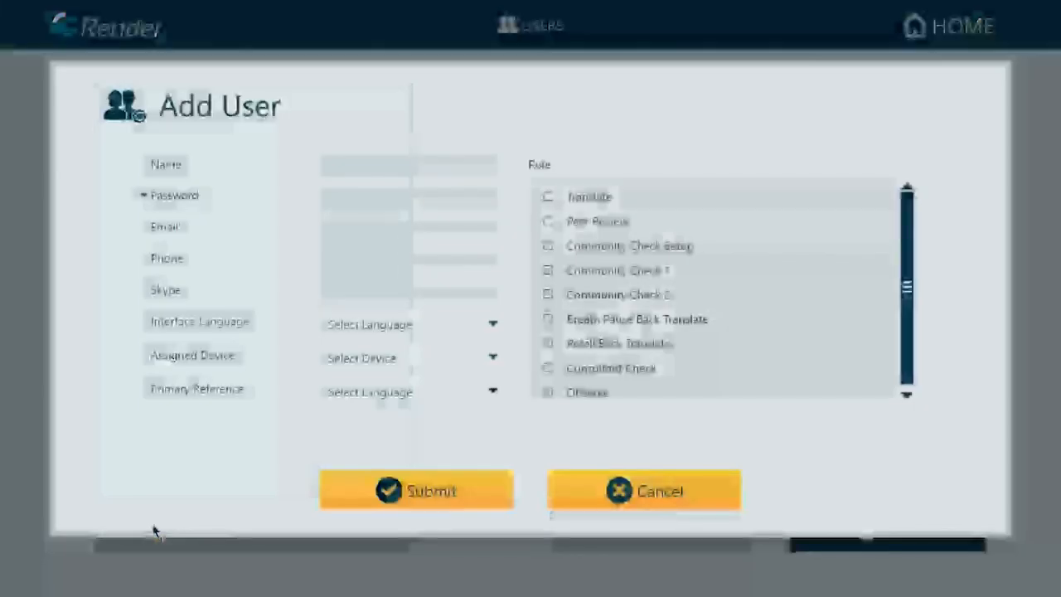
# - Enter Exegete as the new user's name
pyautogui.click(361, 172)
pyautogui.write('Ese')
pyautogui.press('BackSpace')
pyautogui.press('BackSpace')
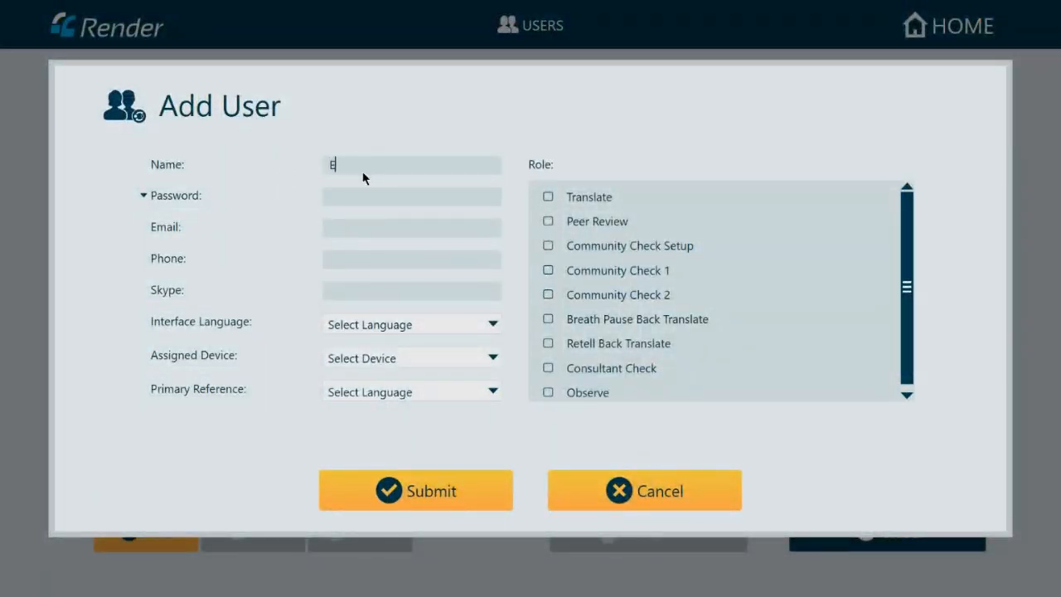
pyautogui.write('xegete')
pyautogui.click(386, 163)
# - Set English interface, device 58RENDERTECH2, NIV reference and the Observe role
pyautogui.click(386, 328)
pyautogui.click(362, 431)
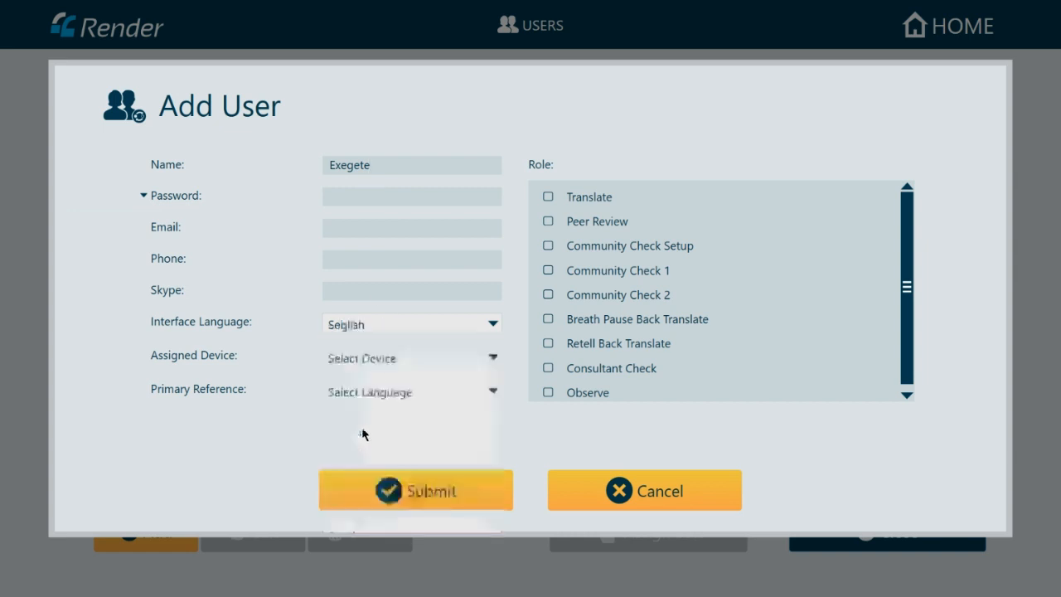
pyautogui.click(364, 366)
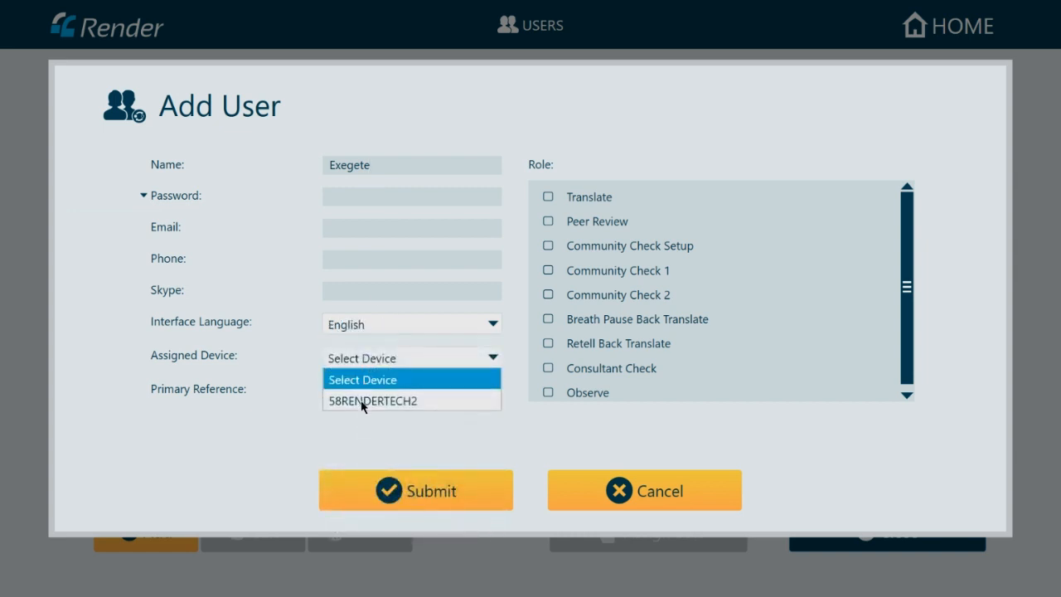
pyautogui.click(364, 401)
pyautogui.click(363, 392)
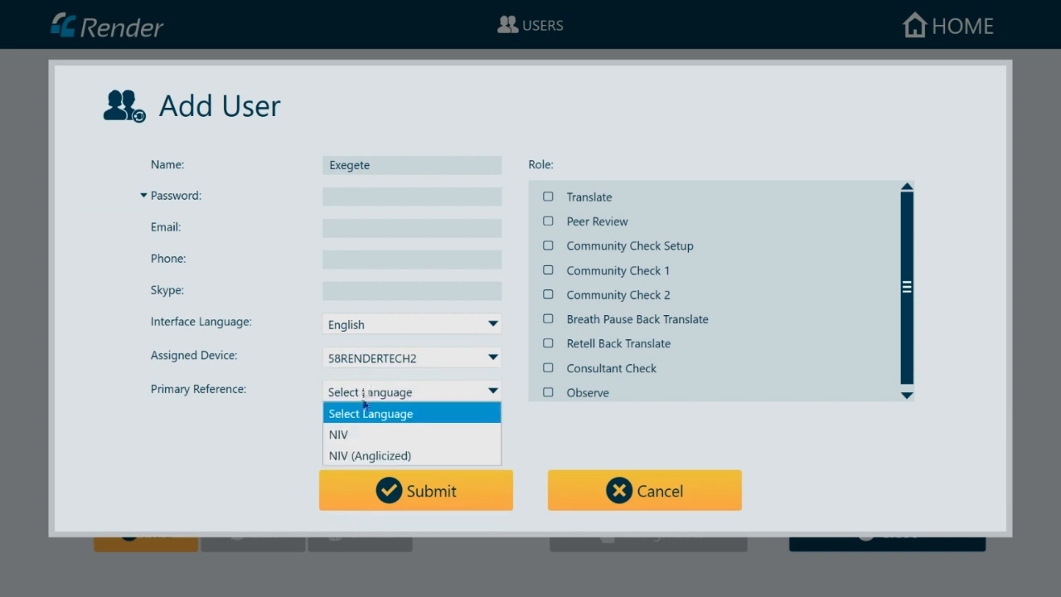
pyautogui.click(362, 435)
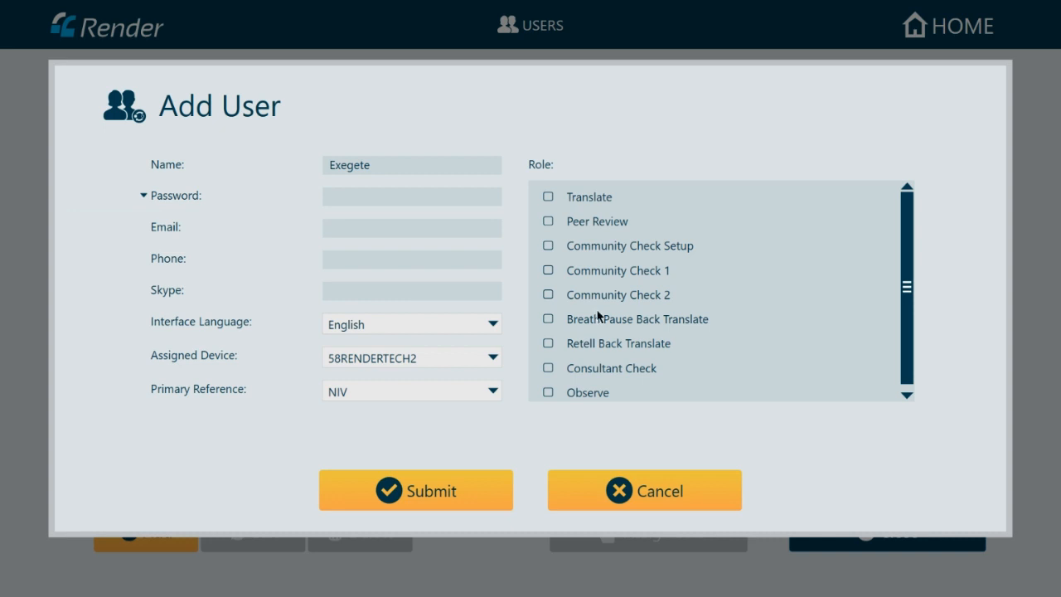
pyautogui.click(548, 393)
# - Enter the required password and submit the Exegete user
pyautogui.click(439, 496)
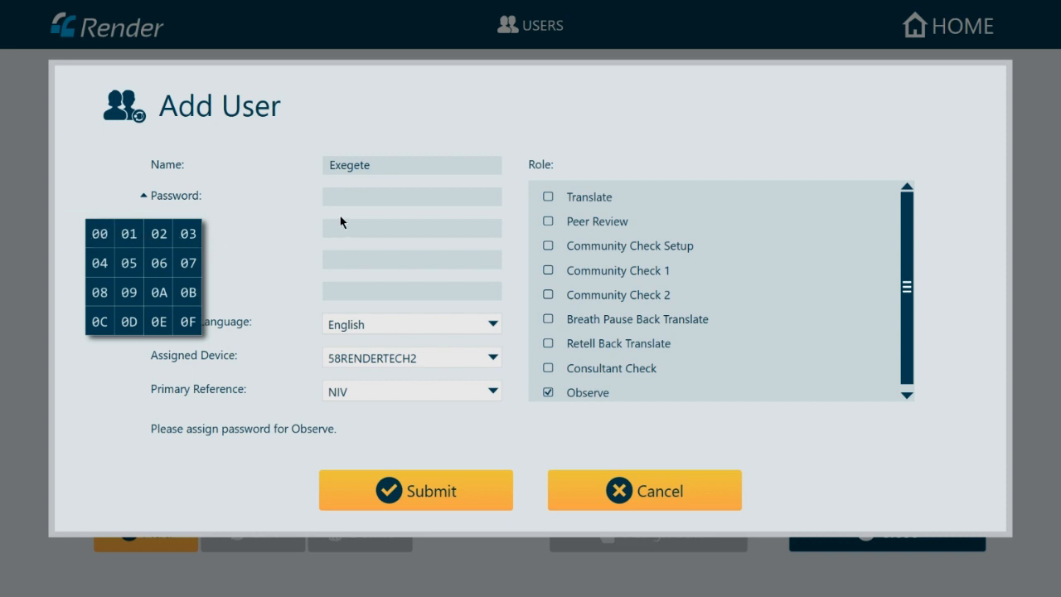
pyautogui.click(361, 199)
pyautogui.click(420, 490)
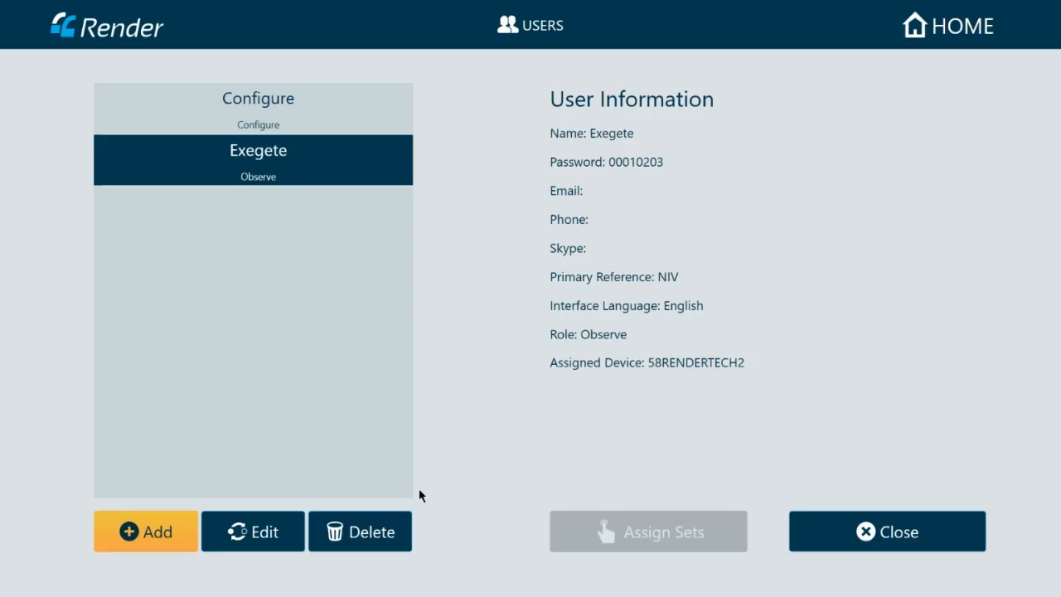
# - Start a new user named T1 with English interface and device 58RENDERTECH2
pyautogui.click(156, 531)
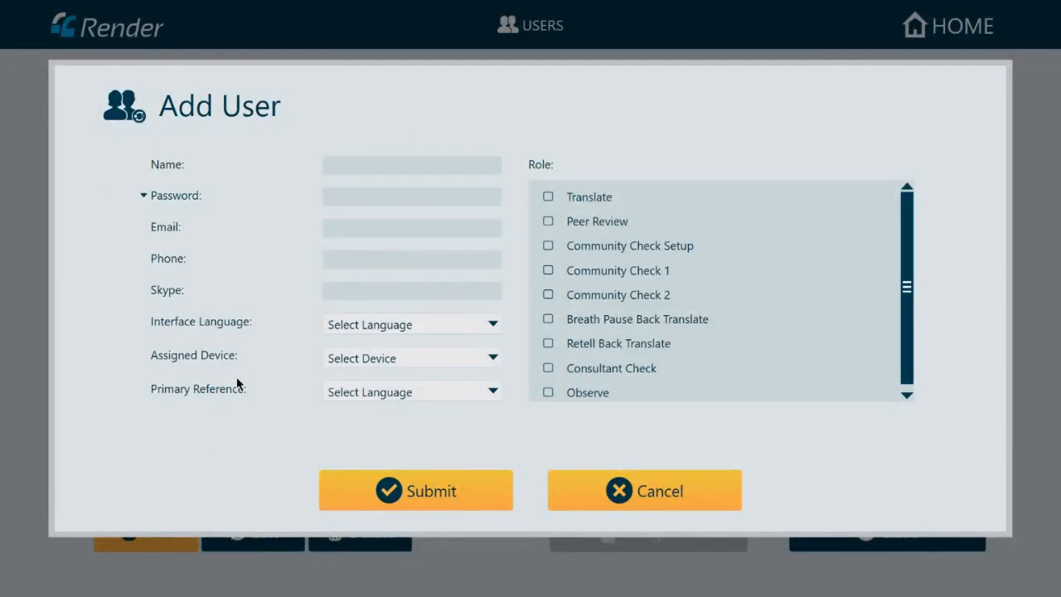
pyautogui.click(350, 161)
pyautogui.write('T1')
pyautogui.click(354, 325)
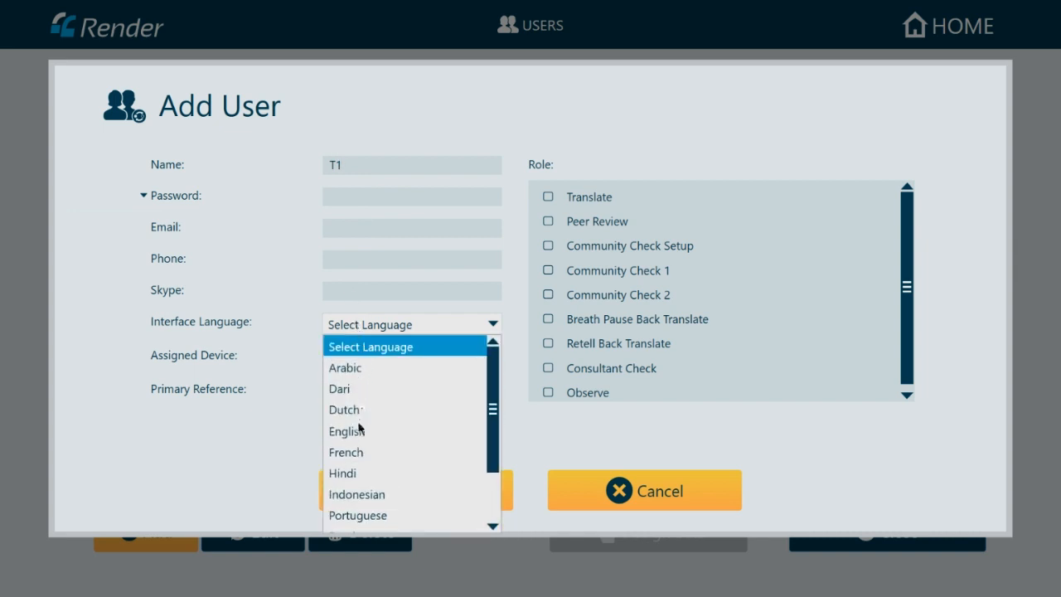
pyautogui.click(359, 429)
pyautogui.click(369, 362)
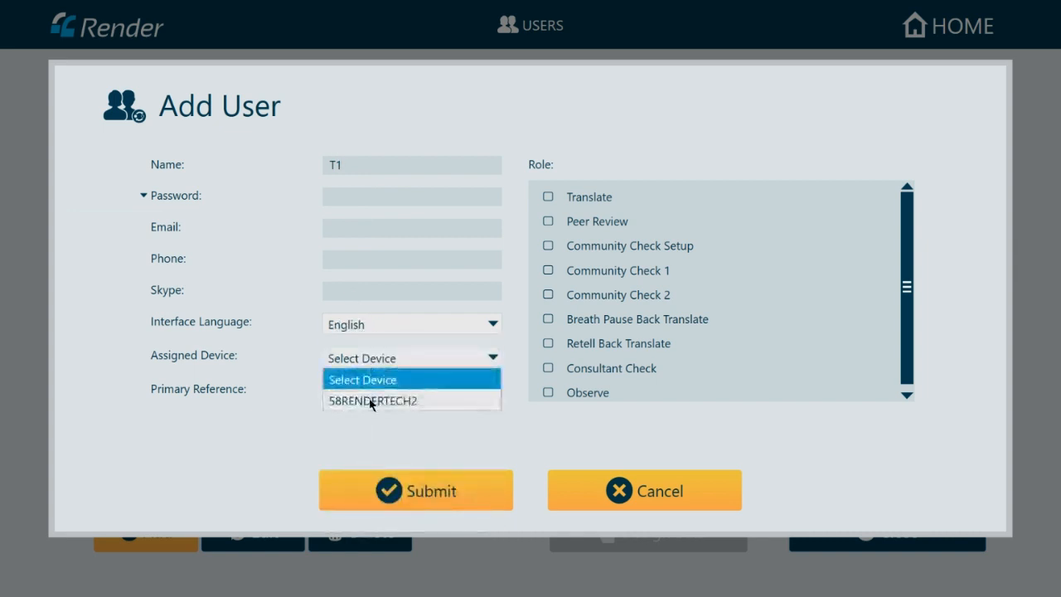
pyautogui.click(371, 403)
# - Give T1 NIV reference plus Translate, Peer Review and Community Check roles, and submit
pyautogui.click(374, 392)
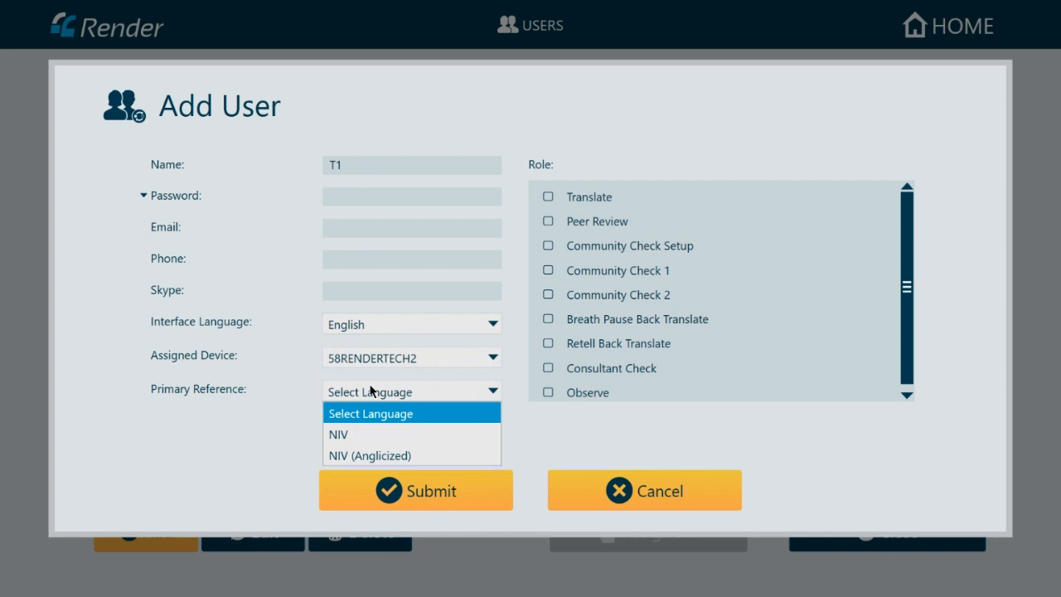
pyautogui.click(364, 437)
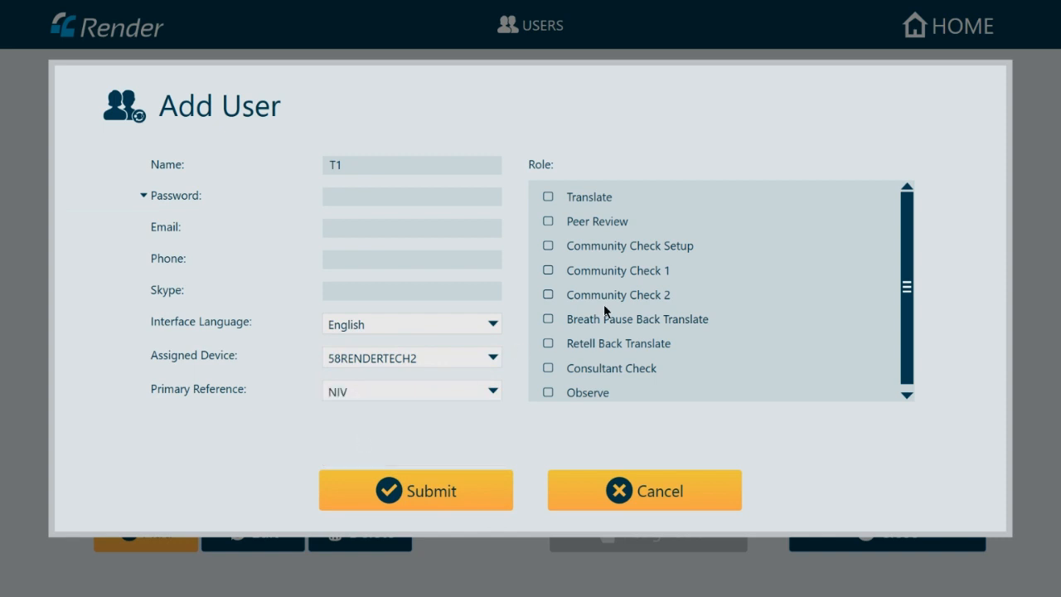
pyautogui.click(548, 197)
pyautogui.click(549, 222)
pyautogui.click(550, 245)
pyautogui.click(412, 490)
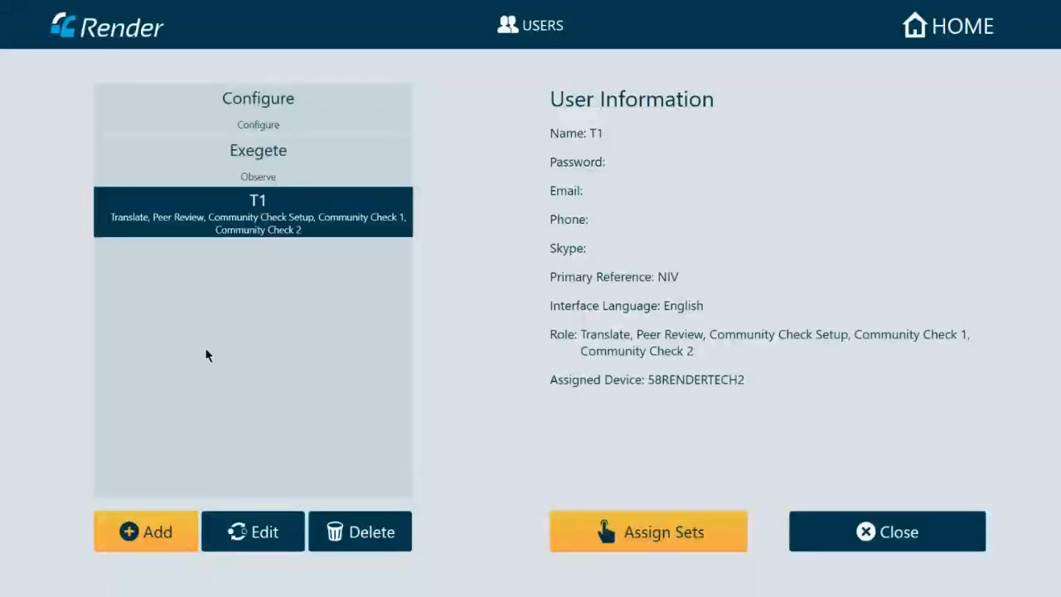
pyautogui.click(161, 541)
# - Name the user T2 with English interface, device 58RENDERTECH2 and NIV reference
pyautogui.click(379, 164)
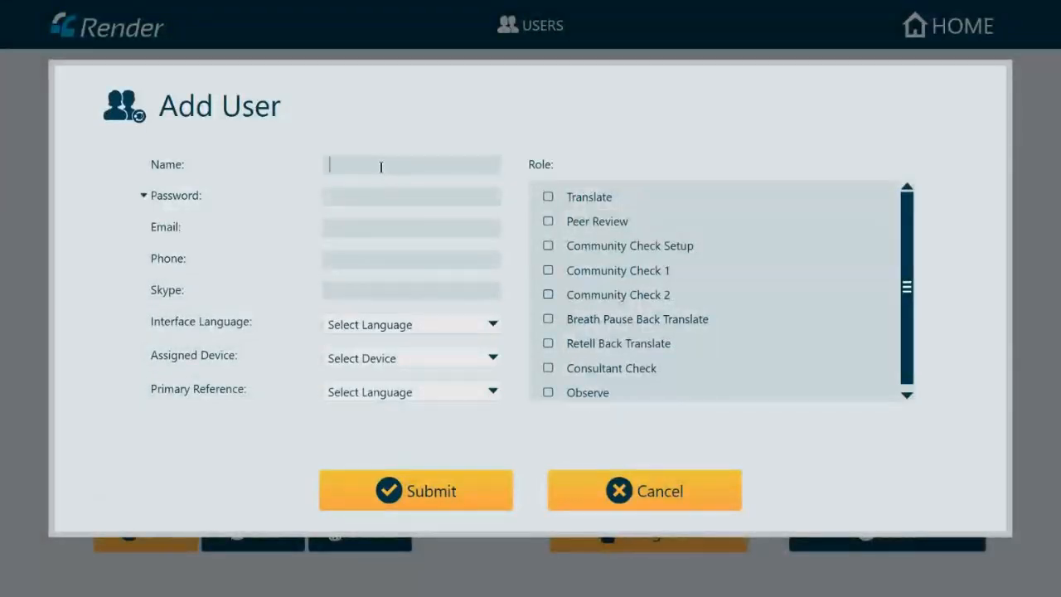
pyautogui.write('T2')
pyautogui.click(363, 326)
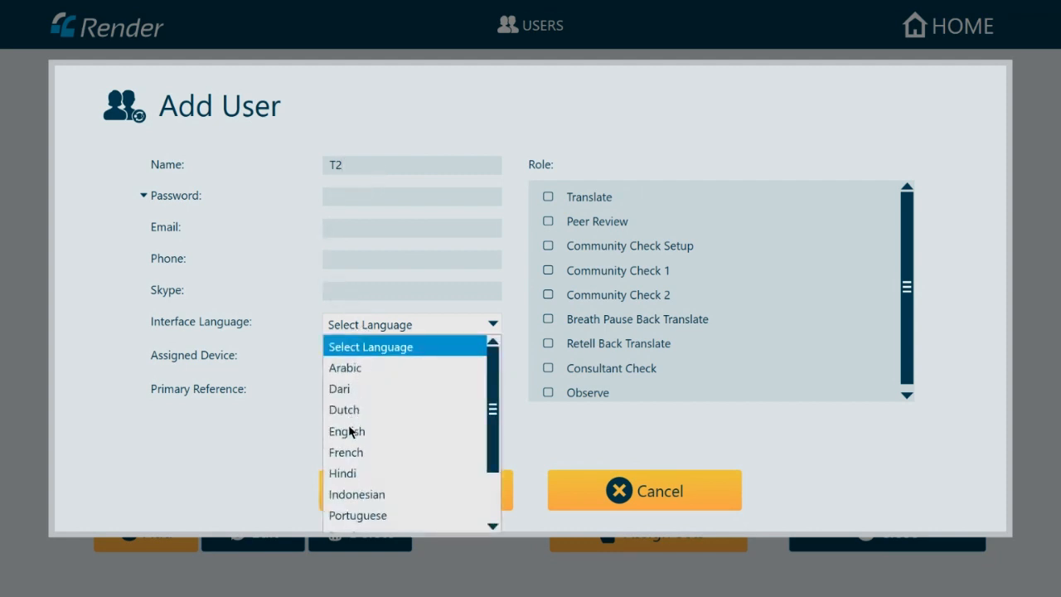
pyautogui.click(352, 432)
pyautogui.click(366, 357)
pyautogui.click(360, 403)
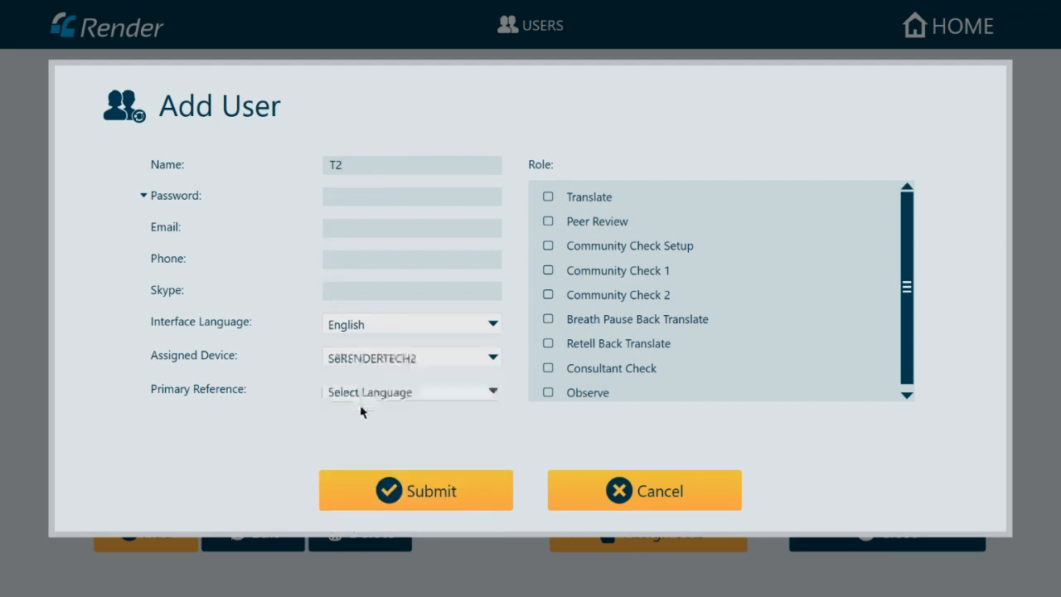
pyautogui.click(366, 393)
pyautogui.click(340, 434)
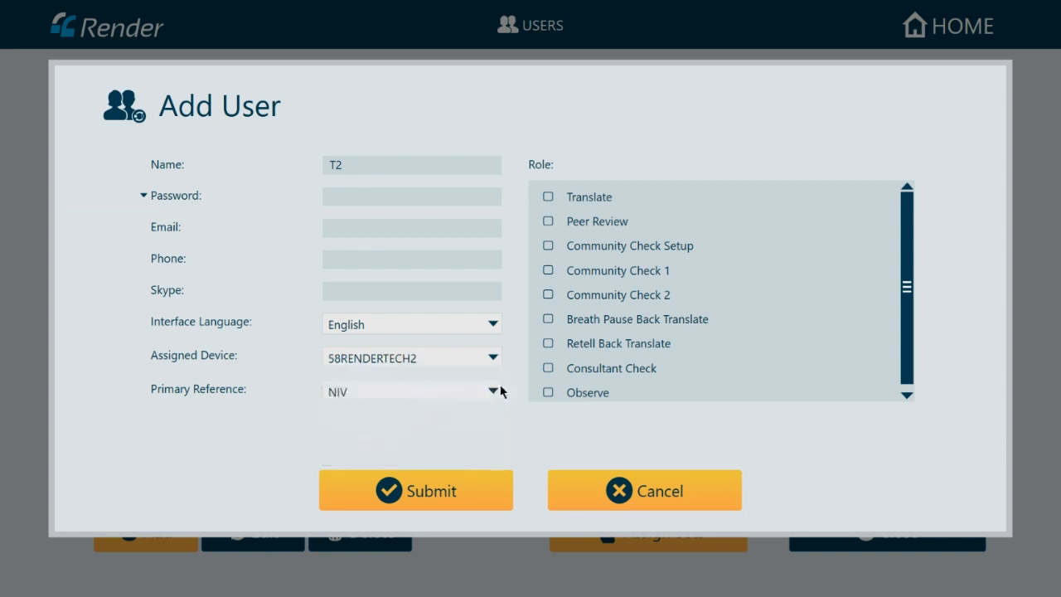
# - Tick Translate, Peer Review, Community Check Setup, 1 and 2, and submit T2
pyautogui.click(548, 198)
pyautogui.click(548, 222)
pyautogui.click(548, 246)
pyautogui.click(548, 270)
pyautogui.click(548, 294)
pyautogui.click(471, 471)
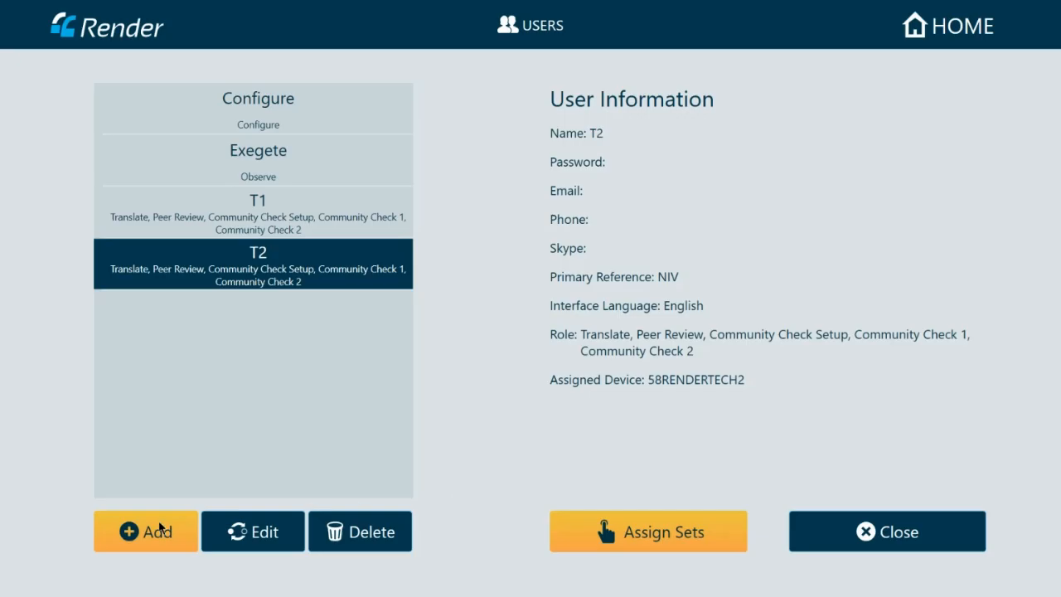
pyautogui.click(161, 529)
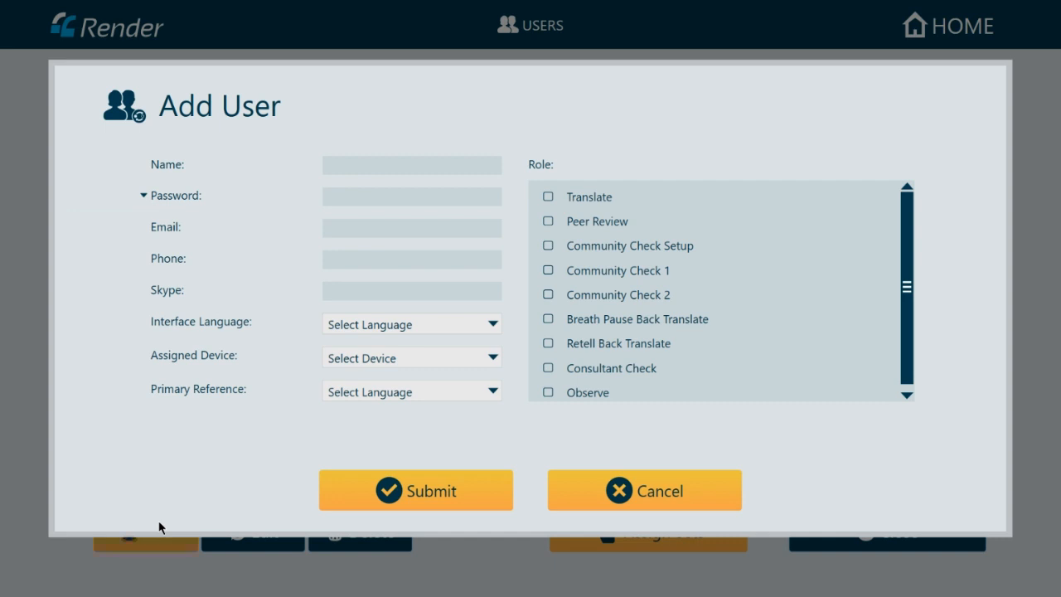
# - Name the user BT with English interface, device 58RENDERTECH2 and NIV reference
pyautogui.click(351, 172)
pyautogui.write('Bt')
pyautogui.press('BackSpace')
pyautogui.write('T')
pyautogui.click(368, 326)
pyautogui.click(355, 433)
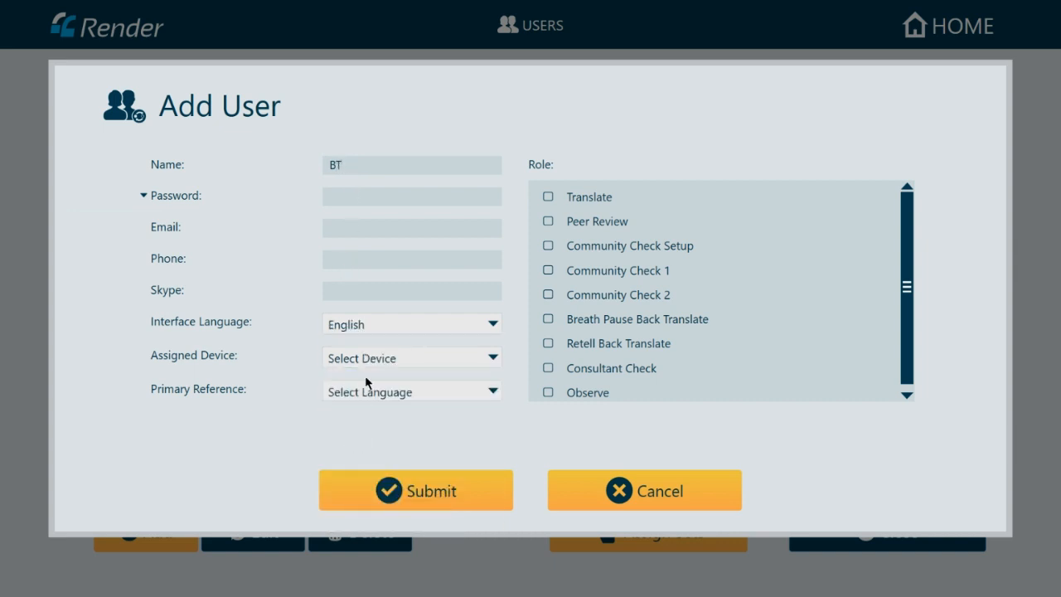
pyautogui.click(370, 363)
pyautogui.click(368, 402)
pyautogui.click(369, 393)
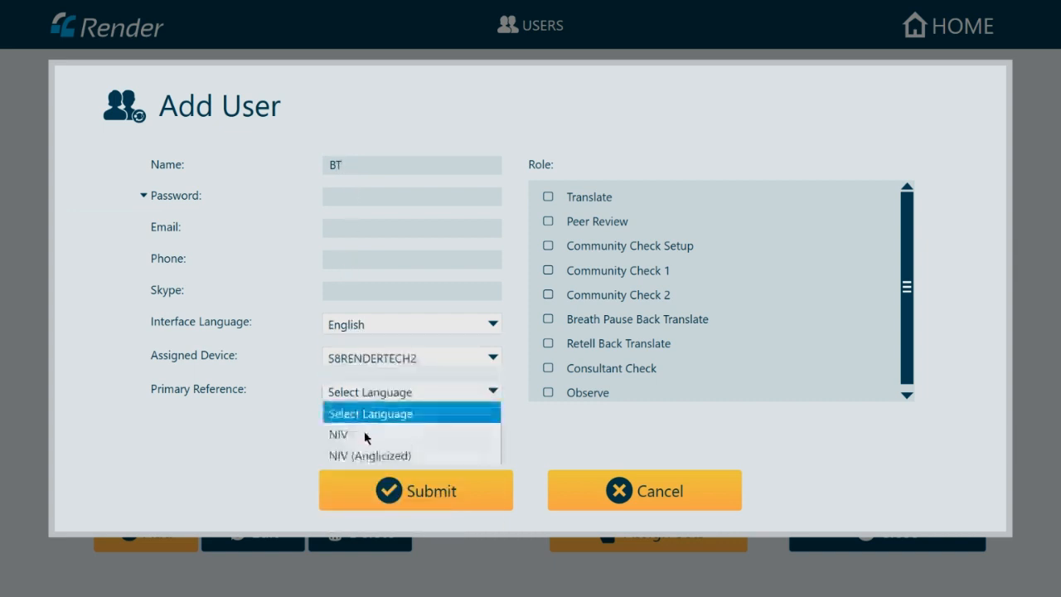
pyautogui.click(365, 436)
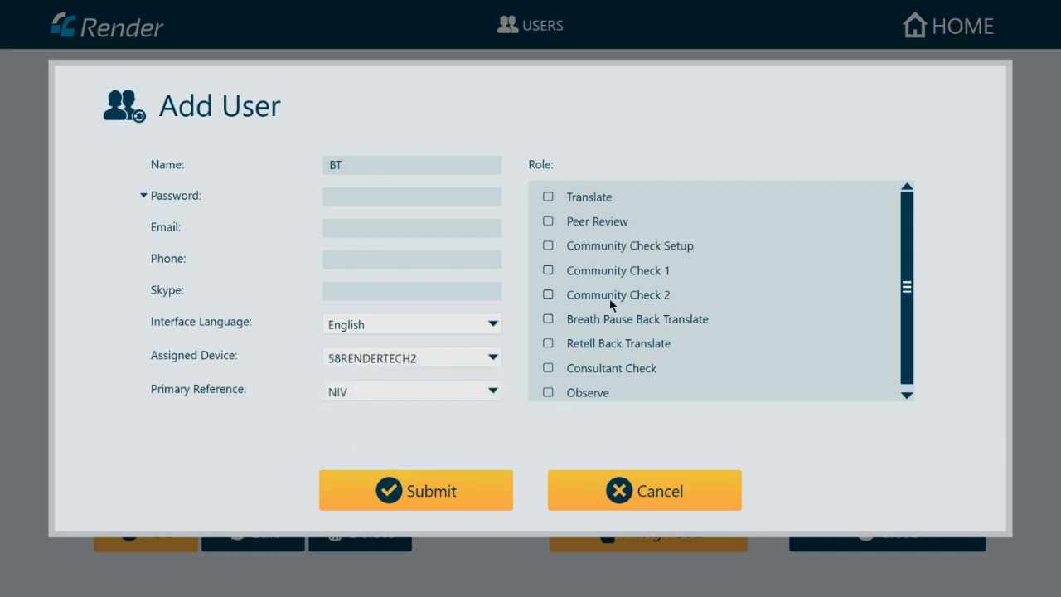
# - Add the Breath Pause Back Translate role translating from French to English
pyautogui.click(548, 320)
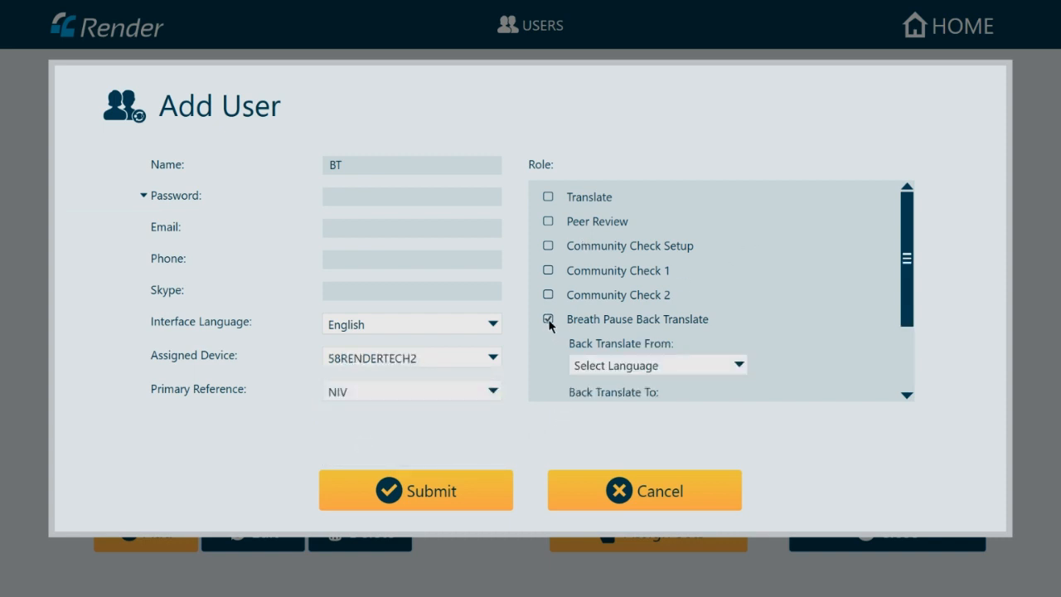
pyautogui.moveTo(907, 267); pyautogui.dragTo(907, 301)
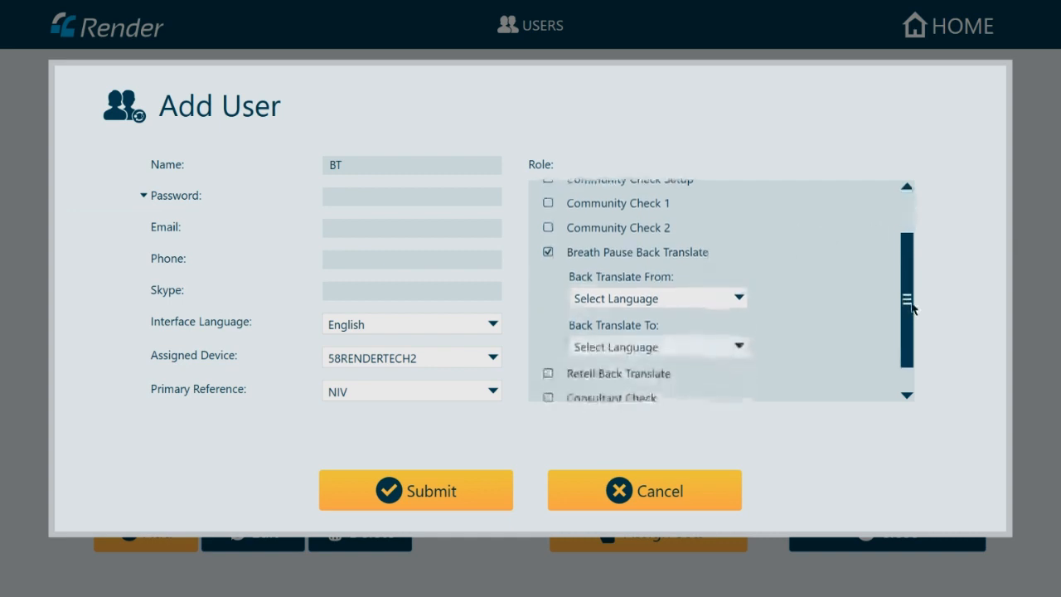
pyautogui.click(668, 300)
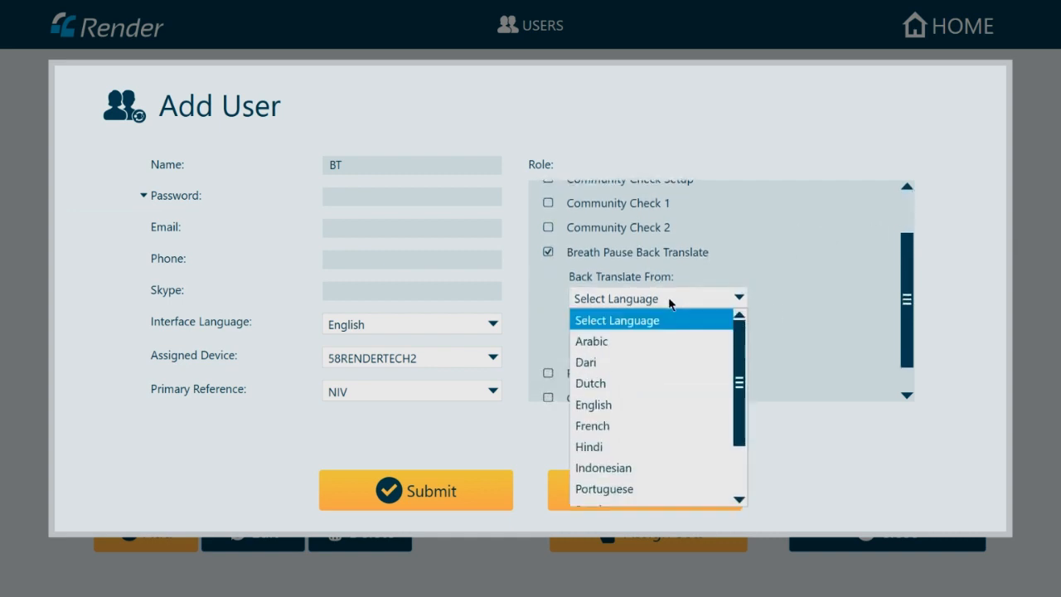
pyautogui.click(594, 426)
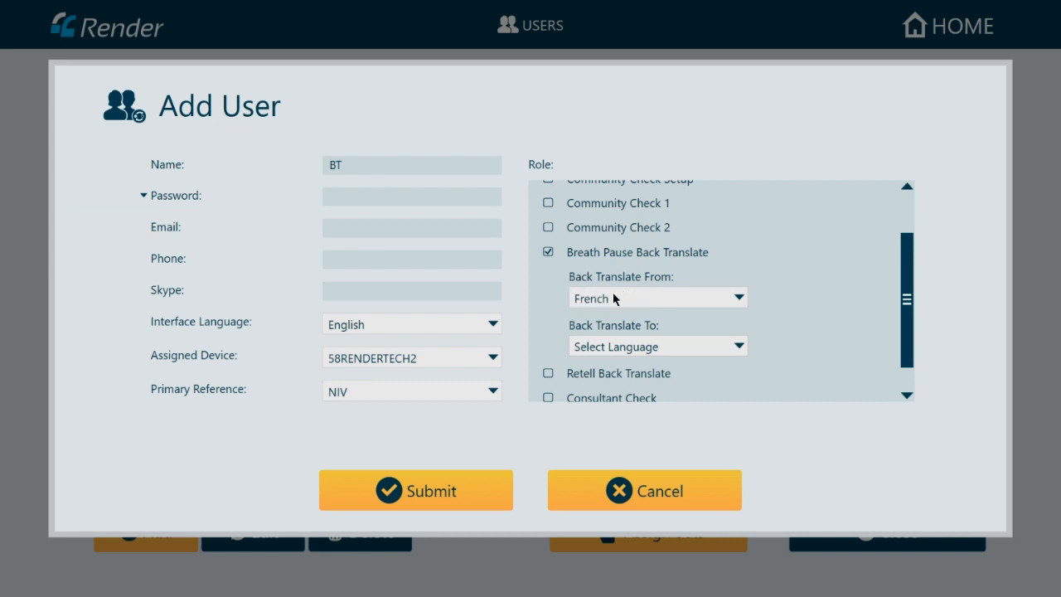
pyautogui.click(614, 347)
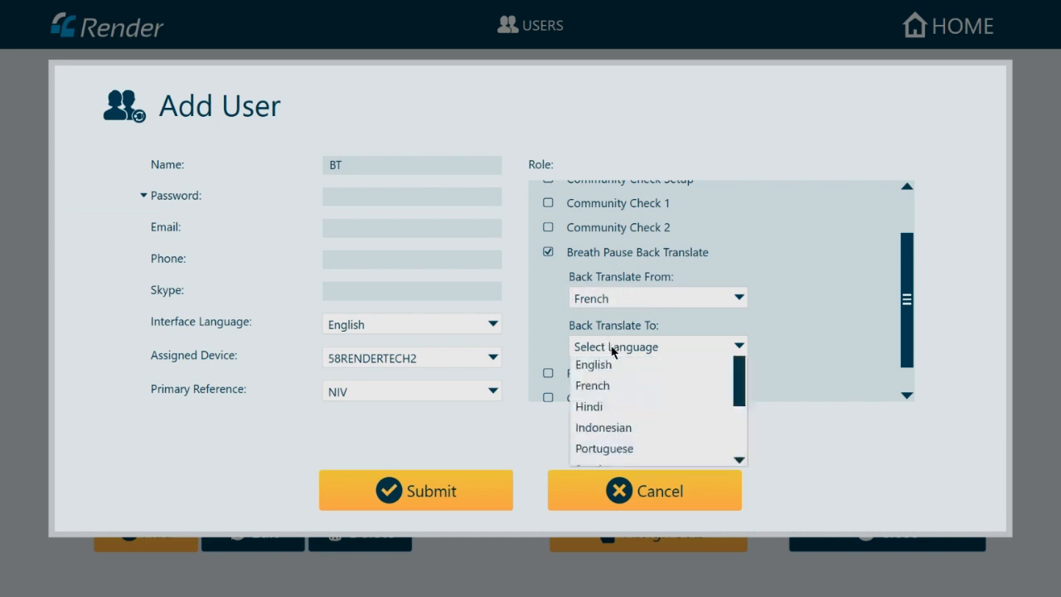
pyautogui.click(603, 453)
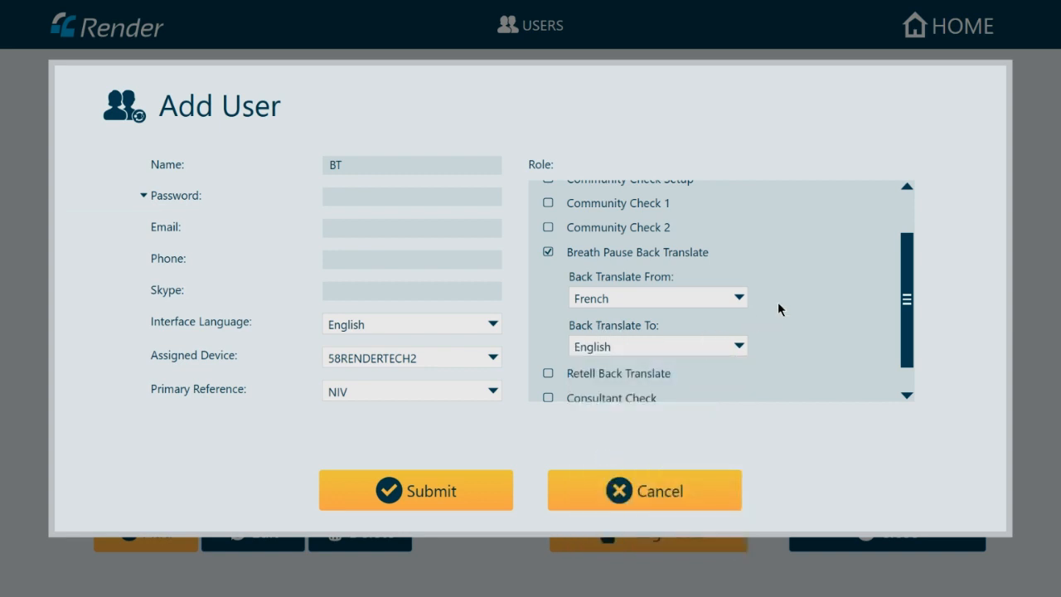
pyautogui.scroll(-1, 779, 305)
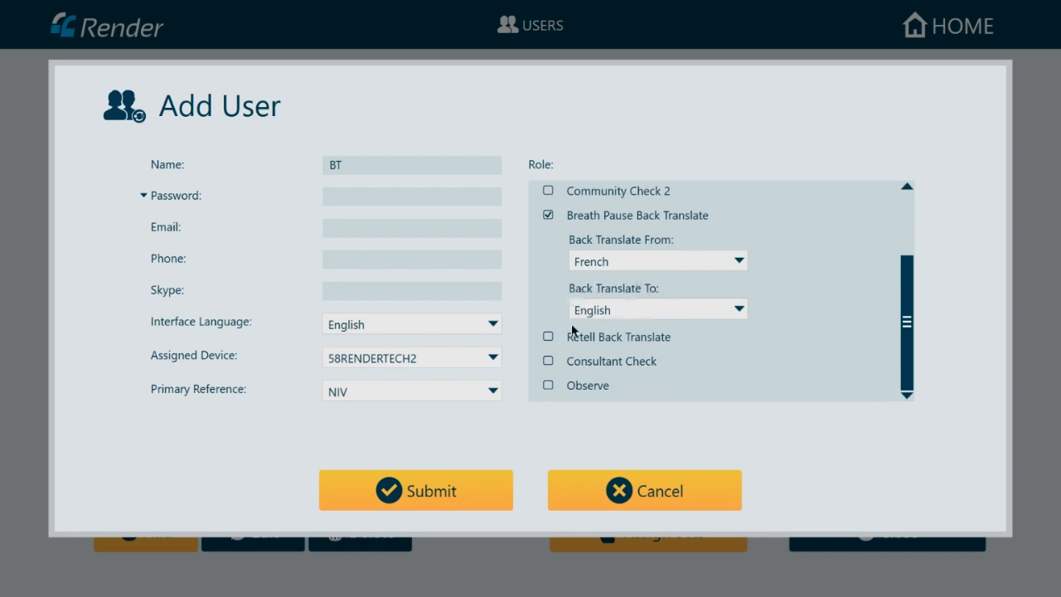
# - Add the Retell Back Translate role from French to English and submit BT
pyautogui.click(547, 337)
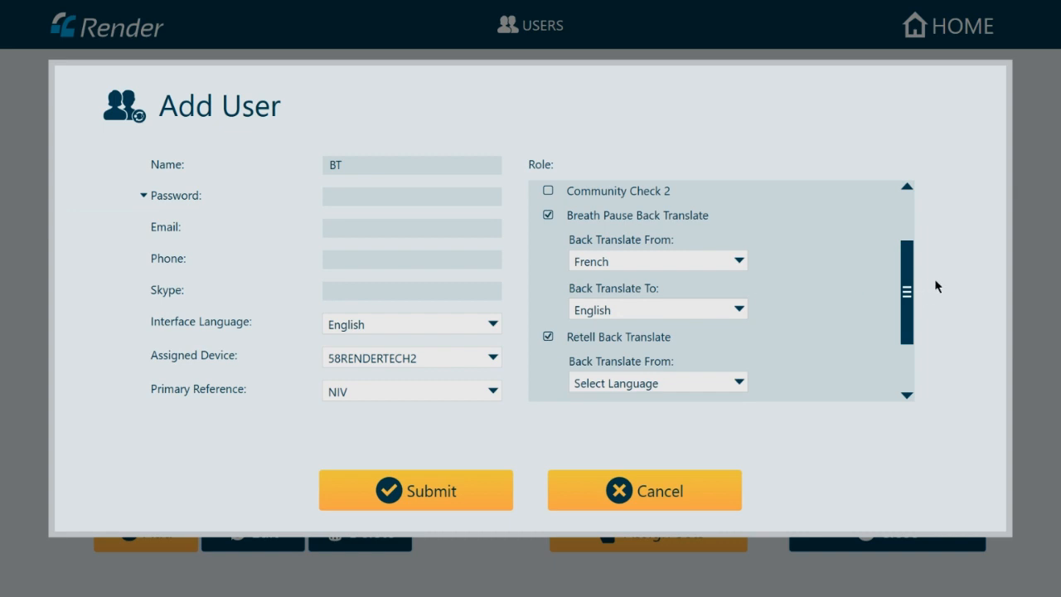
pyautogui.moveTo(908, 289); pyautogui.dragTo(908, 334)
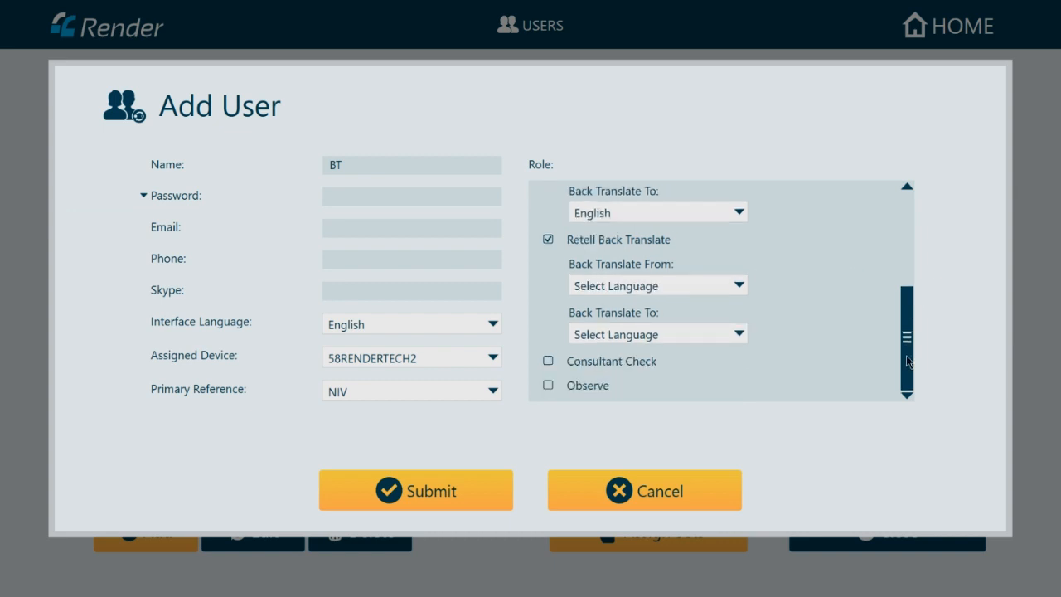
pyautogui.click(675, 292)
pyautogui.click(593, 415)
pyautogui.click(617, 337)
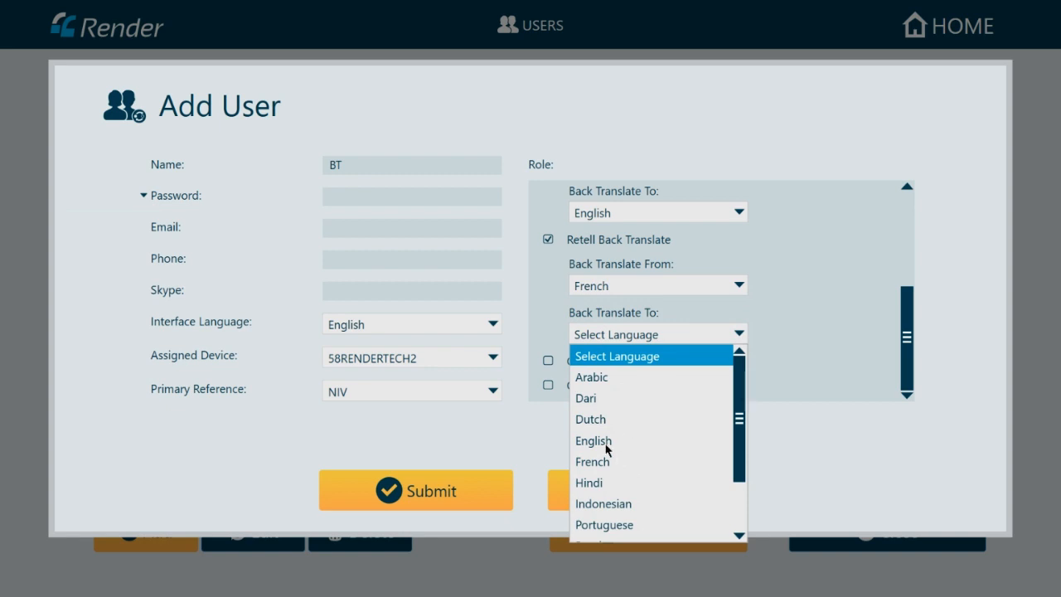
pyautogui.click(610, 446)
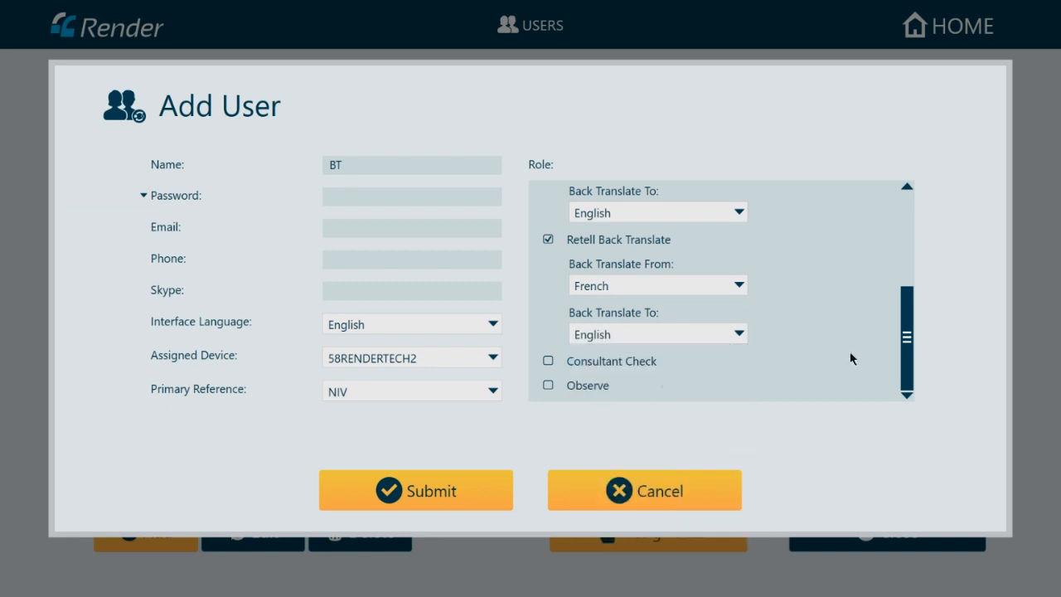
pyautogui.click(410, 491)
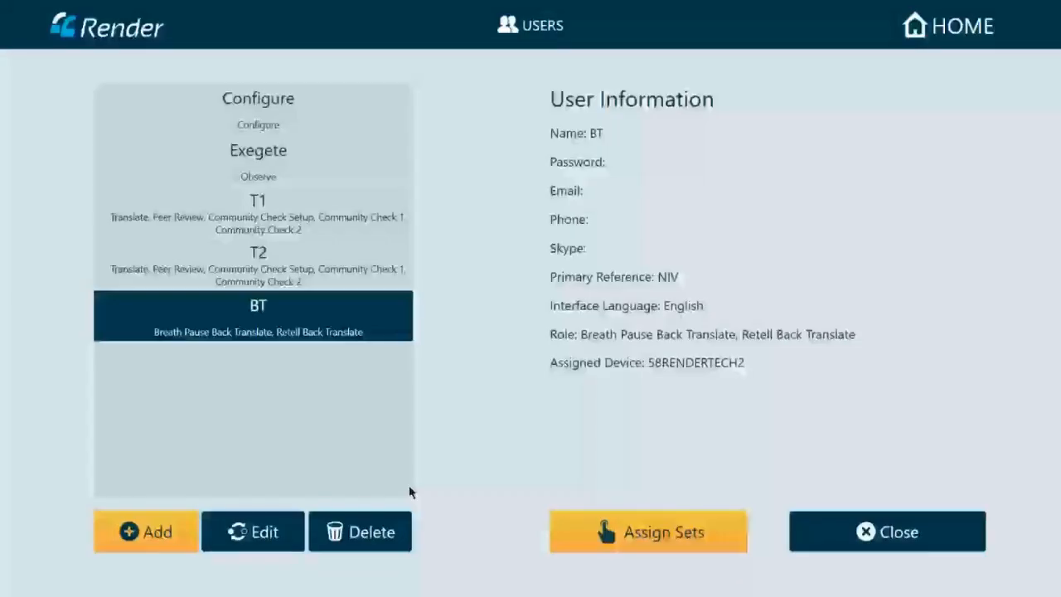
# - Start a user named Consultant with English interface, device 58RENDERTECH2 and NIV reference
pyautogui.click(146, 531)
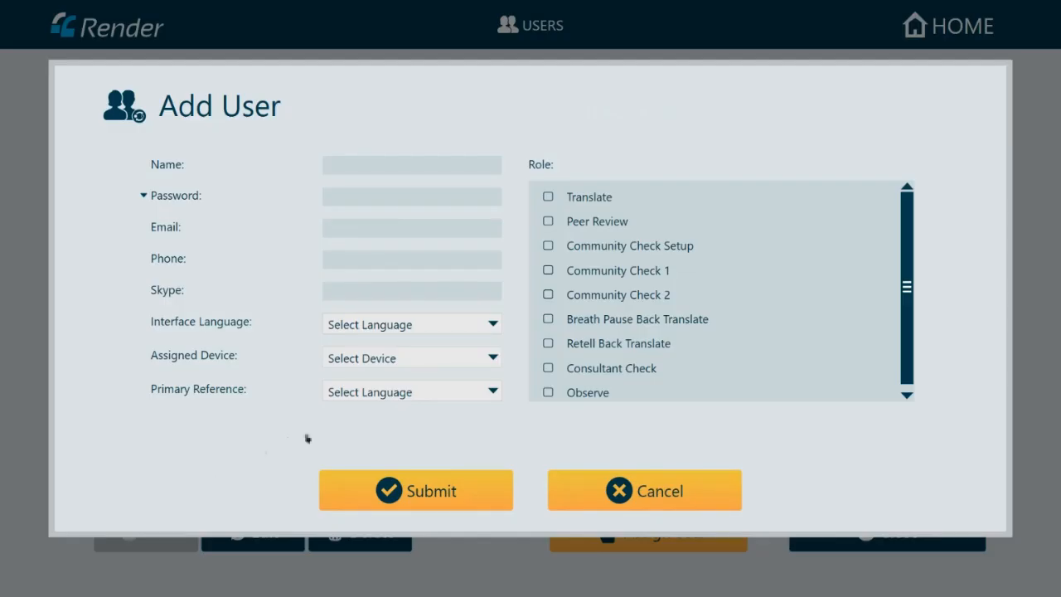
pyautogui.click(379, 160)
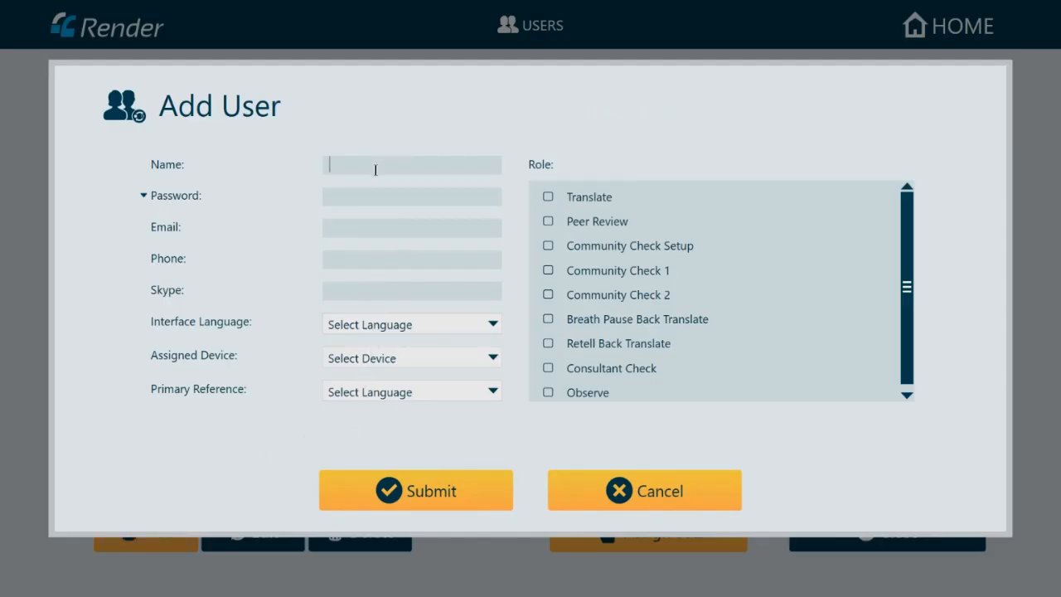
pyautogui.write('Consultatn')
pyautogui.press('BackSpace')
pyautogui.write('nt')
pyautogui.click(389, 328)
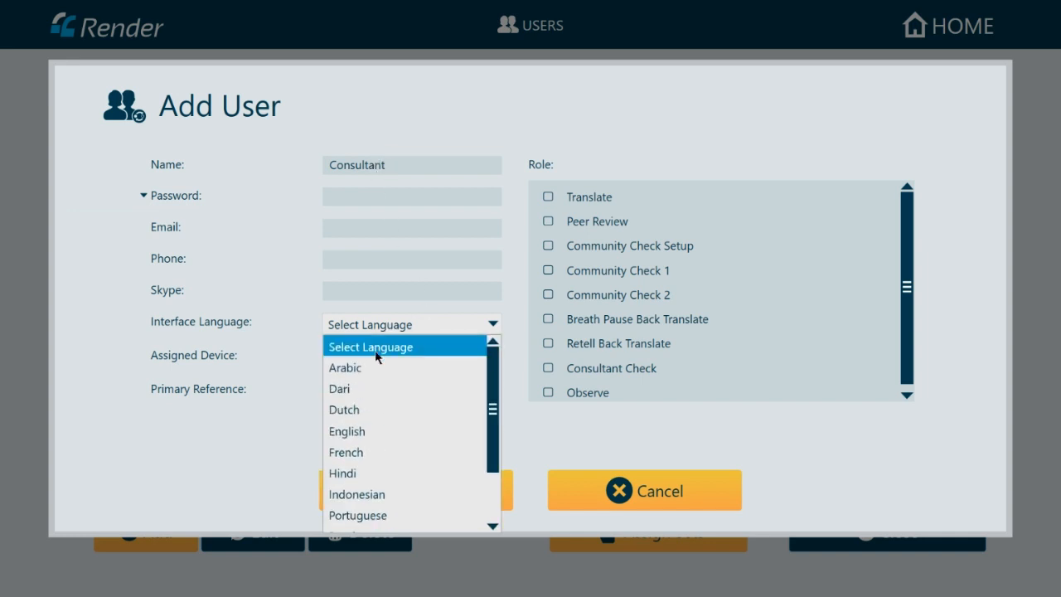
pyautogui.click(356, 431)
pyautogui.click(380, 357)
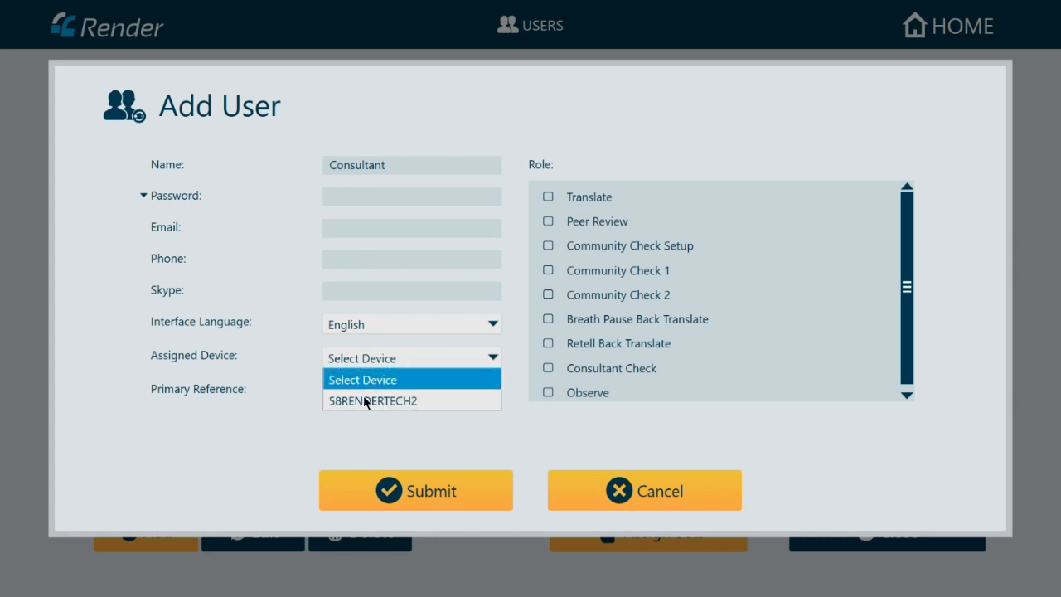
pyautogui.click(364, 398)
pyautogui.click(371, 391)
pyautogui.click(363, 437)
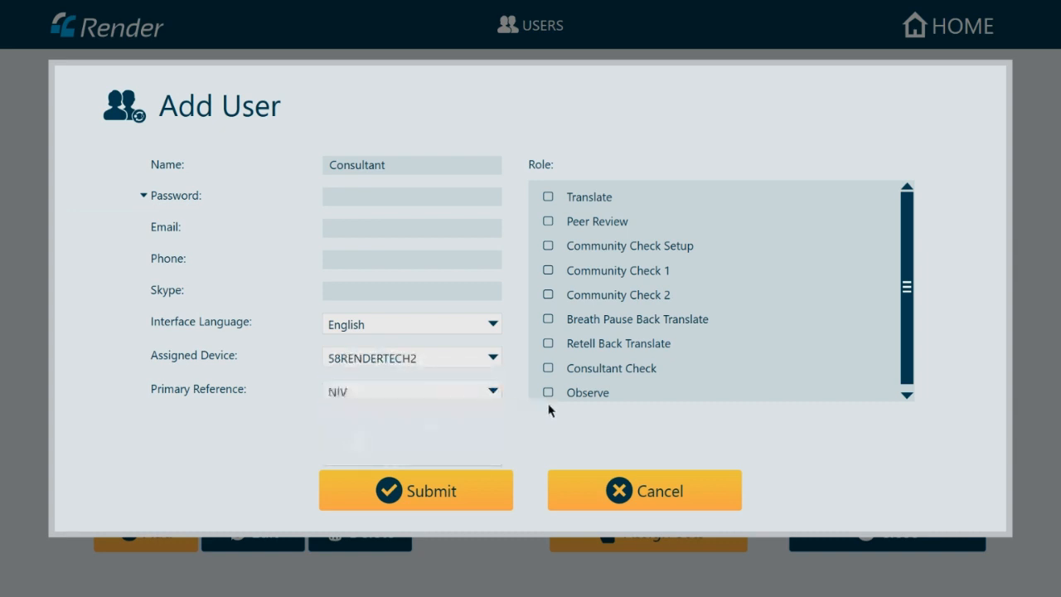
# - Give Consultant Check and Observe roles, enter the password and submit the user
pyautogui.click(548, 369)
pyautogui.moveTo(903, 293); pyautogui.dragTo(910, 323)
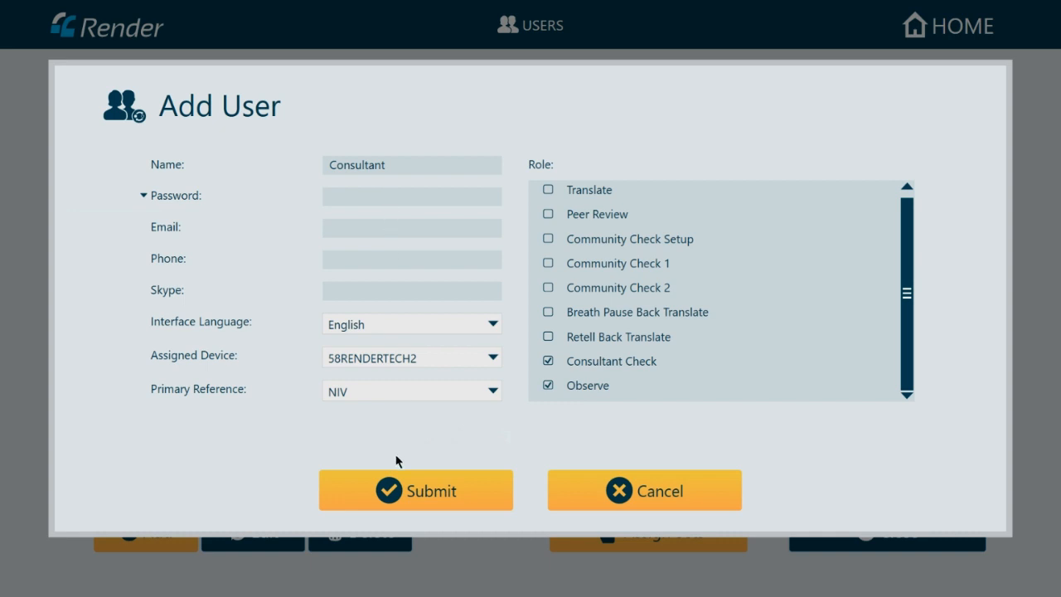
pyautogui.click(409, 490)
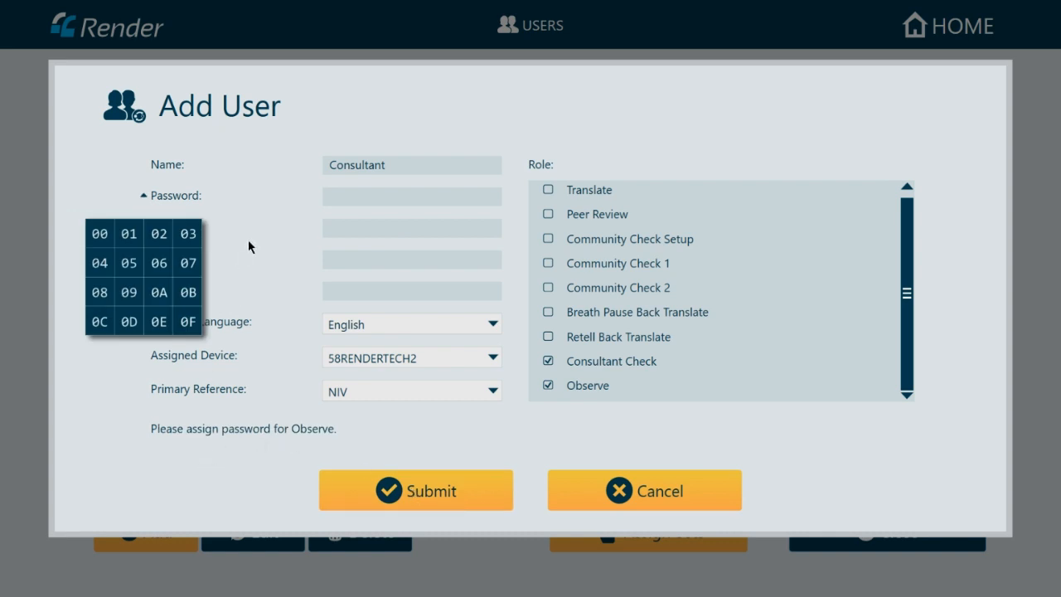
pyautogui.click(363, 197)
pyautogui.click(405, 494)
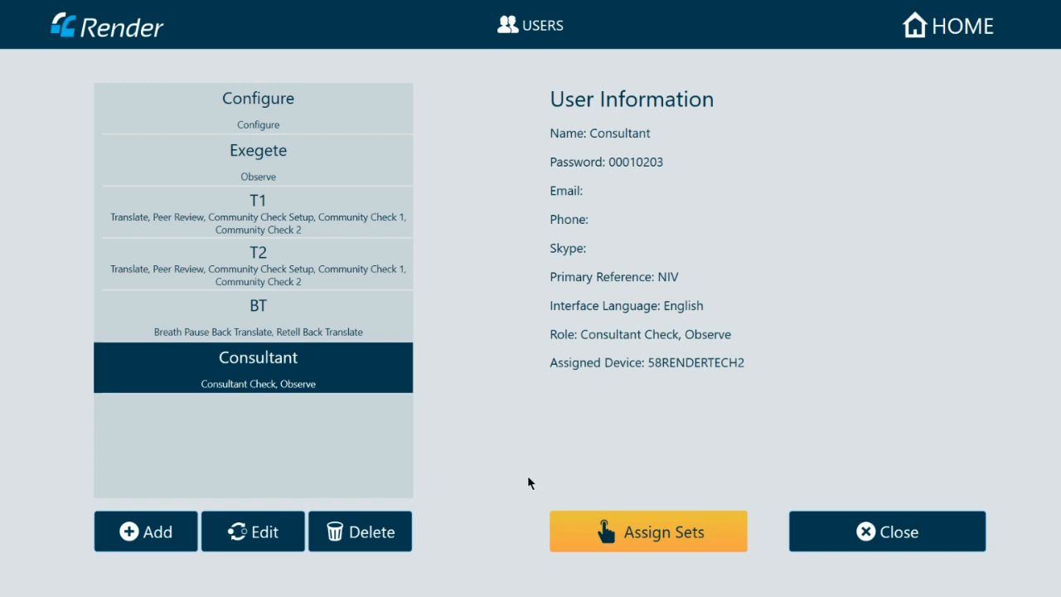
# - Select user T1 and open its Roles page via Assign Sets
pyautogui.click(281, 159)
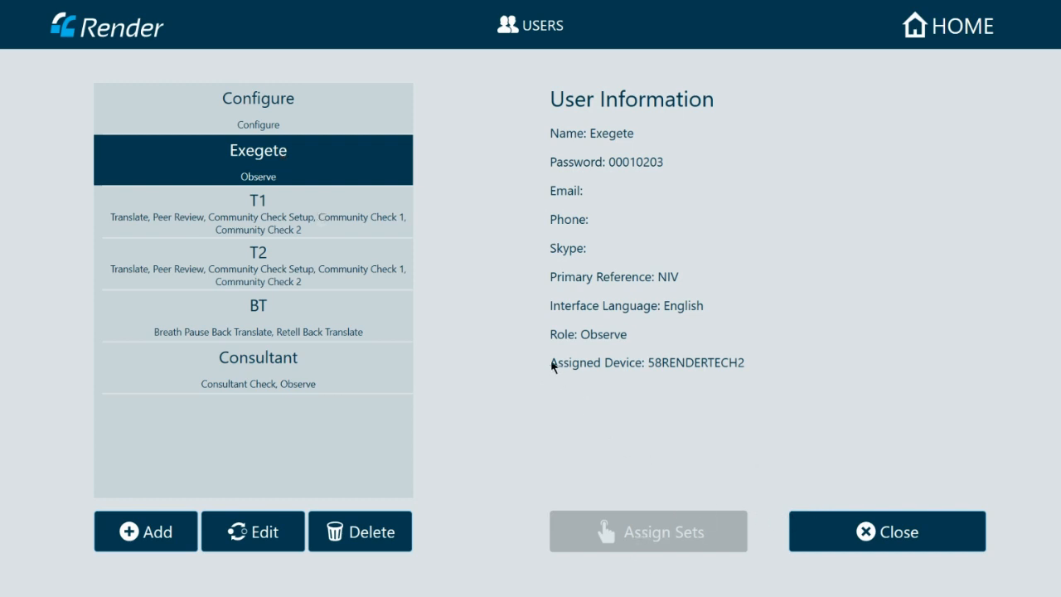
pyautogui.click(275, 211)
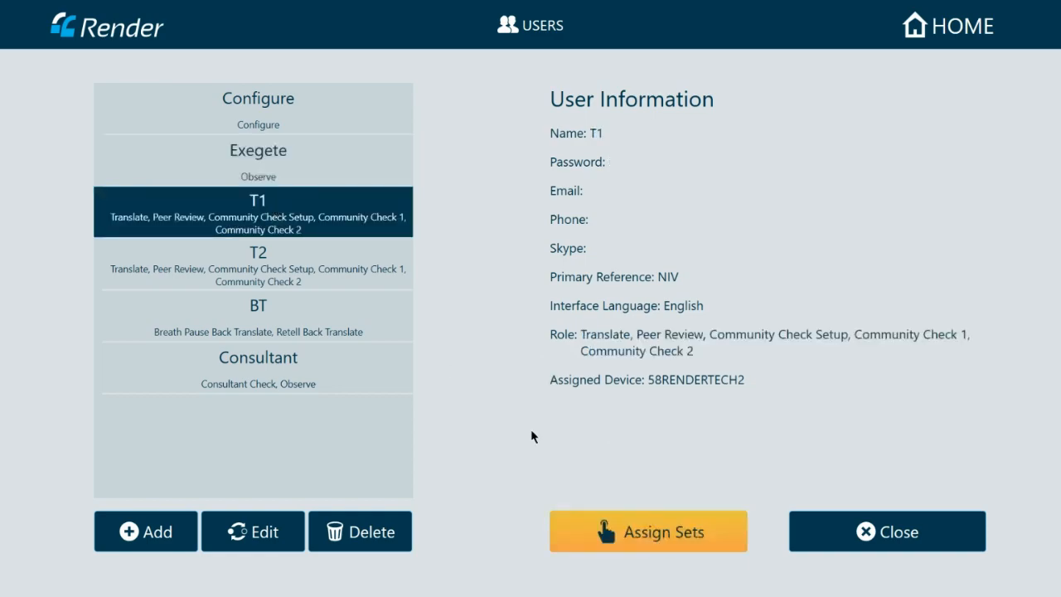
pyautogui.click(663, 545)
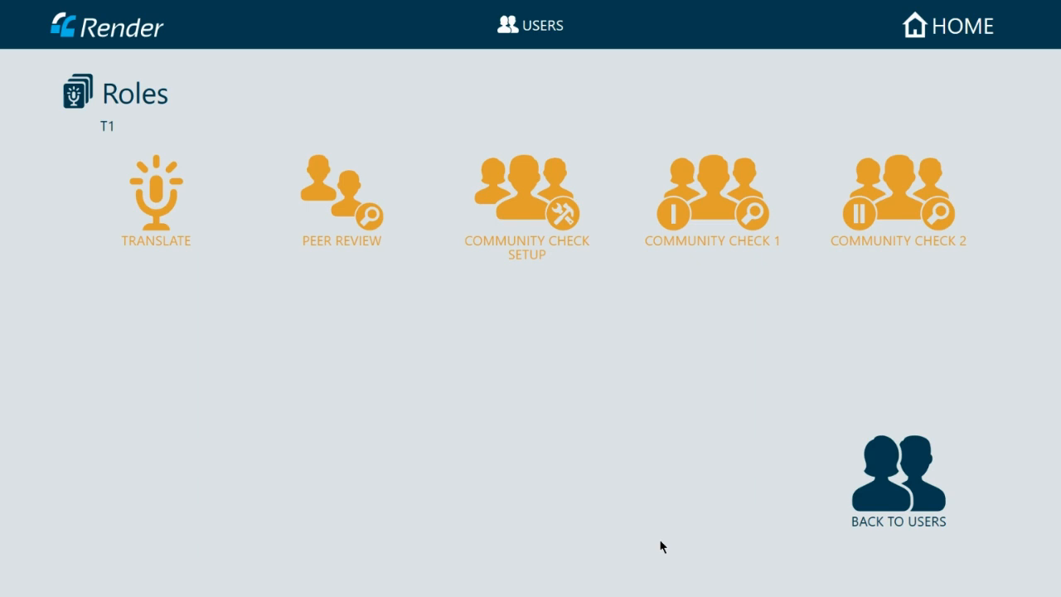
# - Assign Set 6 Genesis 11:1-9 to T1's Translate role
pyautogui.click(167, 194)
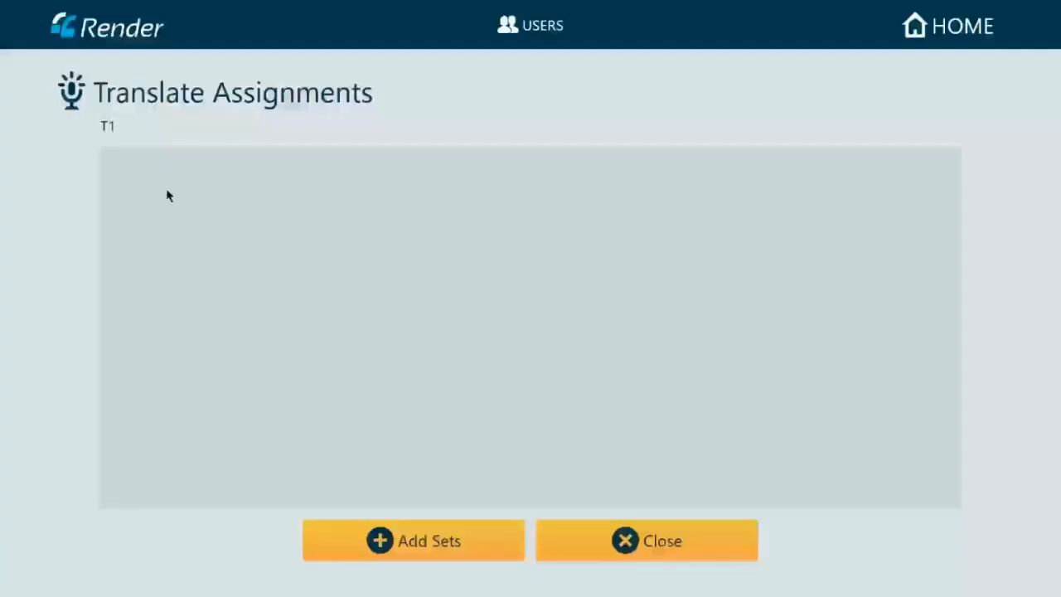
pyautogui.click(367, 538)
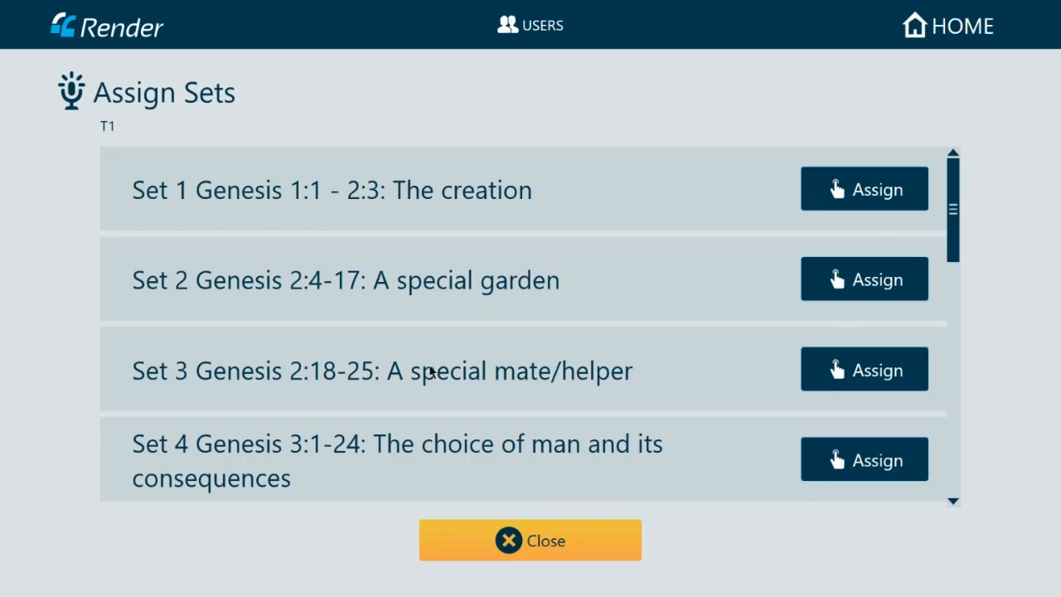
pyautogui.moveTo(954, 228); pyautogui.dragTo(952, 299)
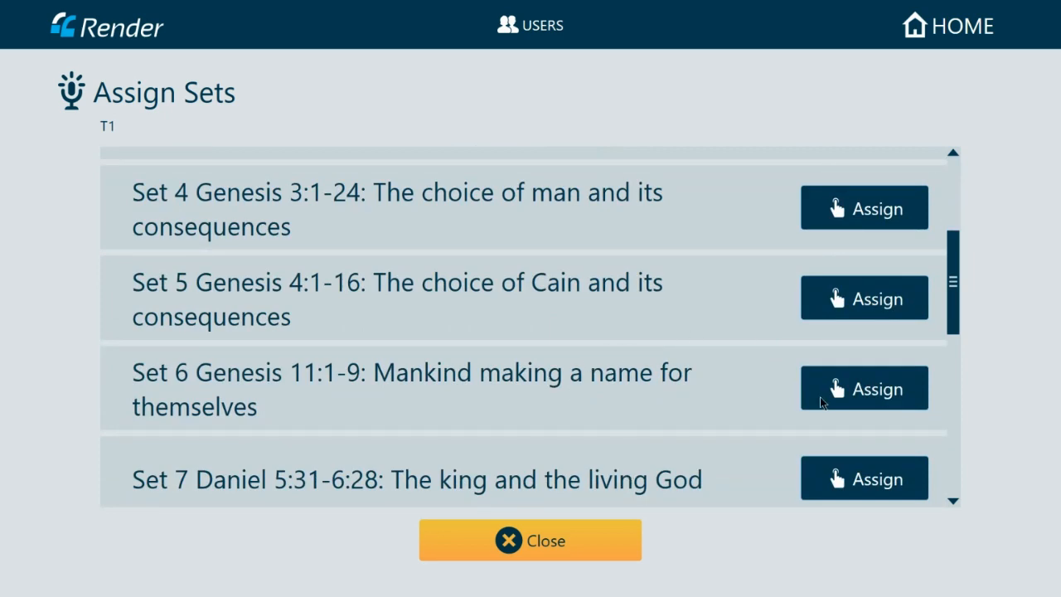
pyautogui.click(837, 400)
pyautogui.click(536, 551)
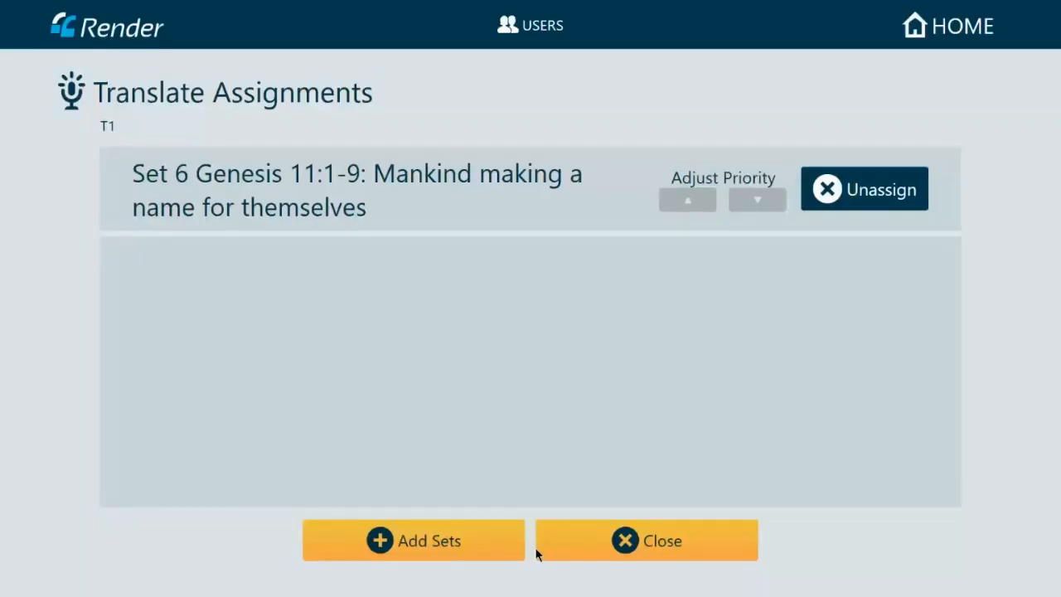
pyautogui.click(618, 545)
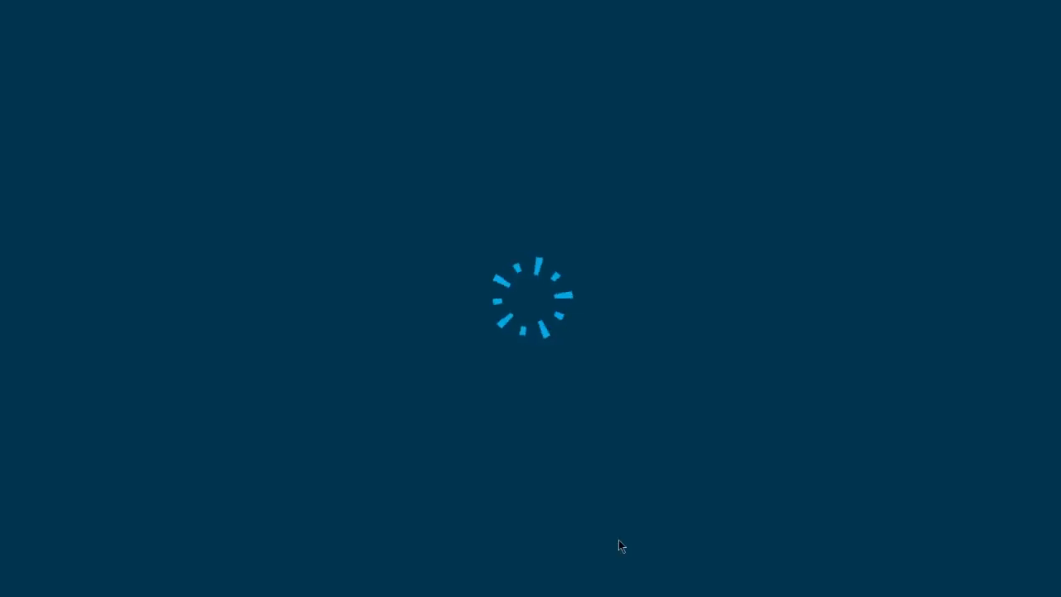
# - Browse the sets available for T1's Peer Review role and leave without assigning any
pyautogui.click(346, 207)
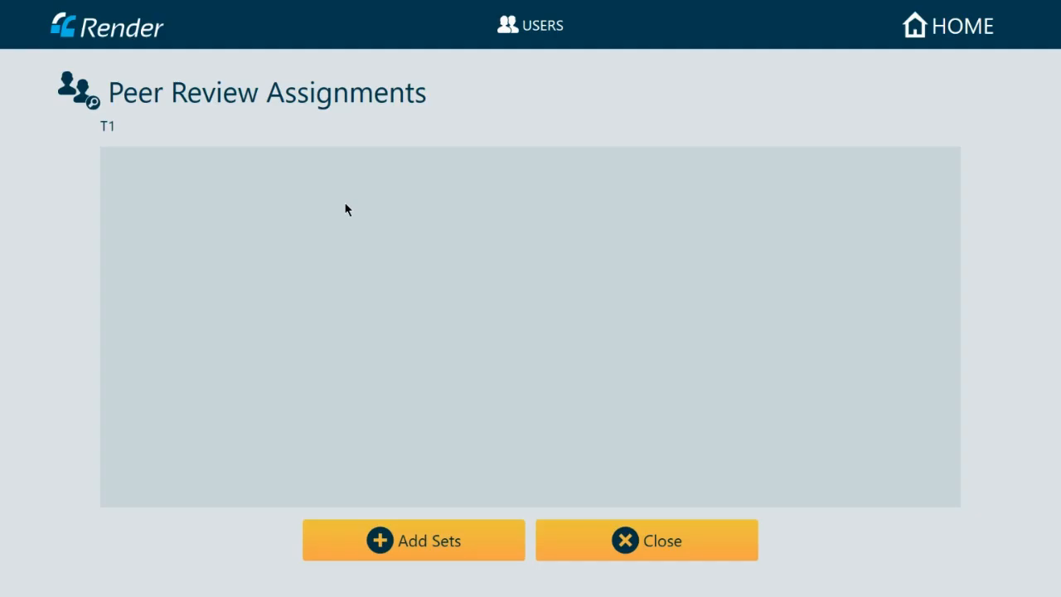
pyautogui.click(432, 545)
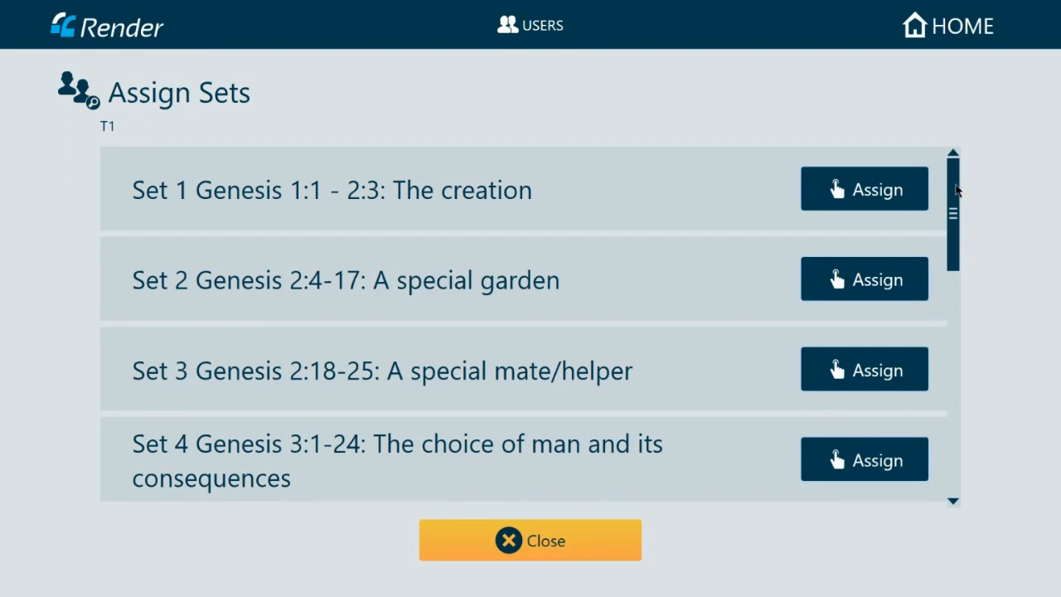
pyautogui.moveTo(956, 190); pyautogui.dragTo(956, 247)
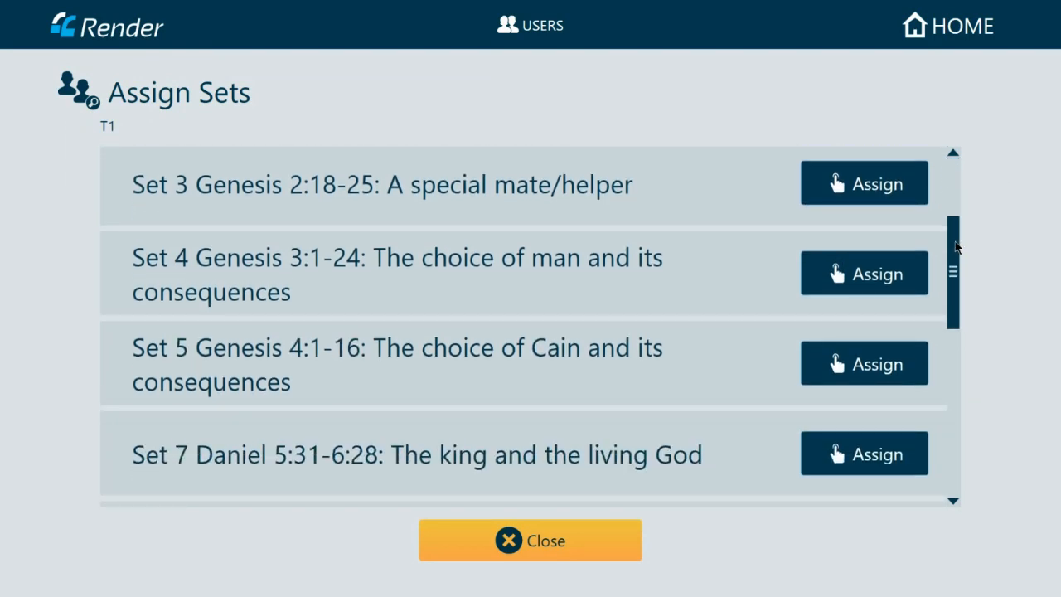
pyautogui.scroll(3, 956, 246)
pyautogui.scroll(-1, 647, 407)
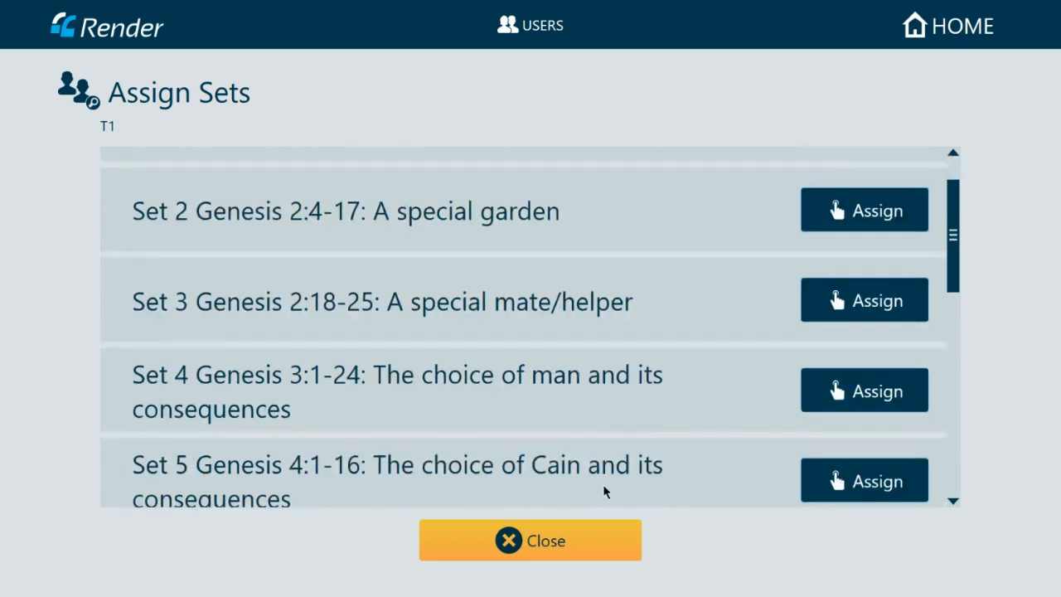
pyautogui.click(551, 544)
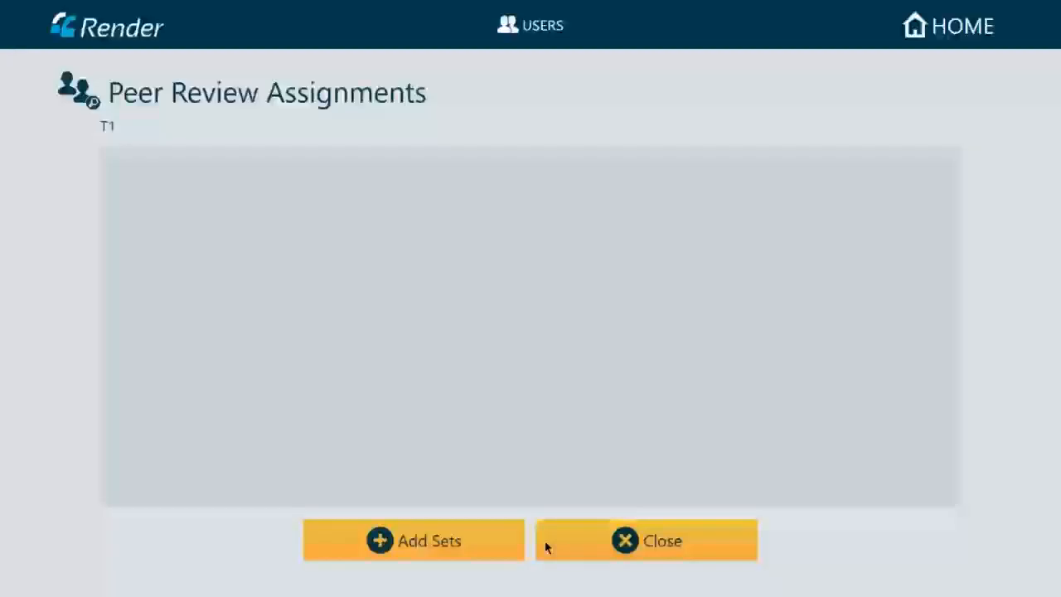
pyautogui.click(640, 540)
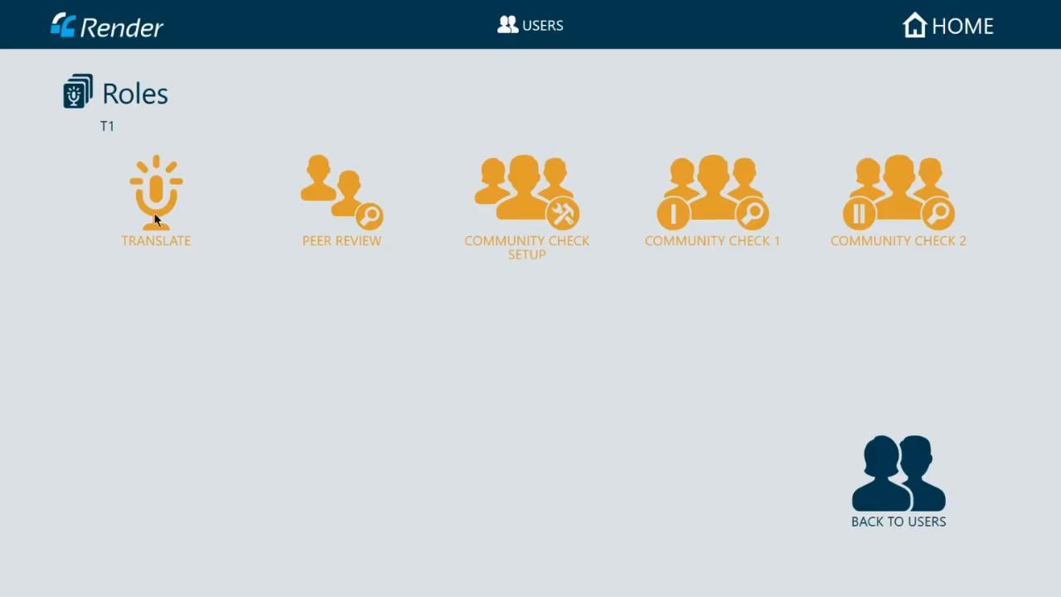
# - Replace Set 6 with Set 9 Proverbs 3:5-6 in T1's Translate assignments
pyautogui.click(151, 218)
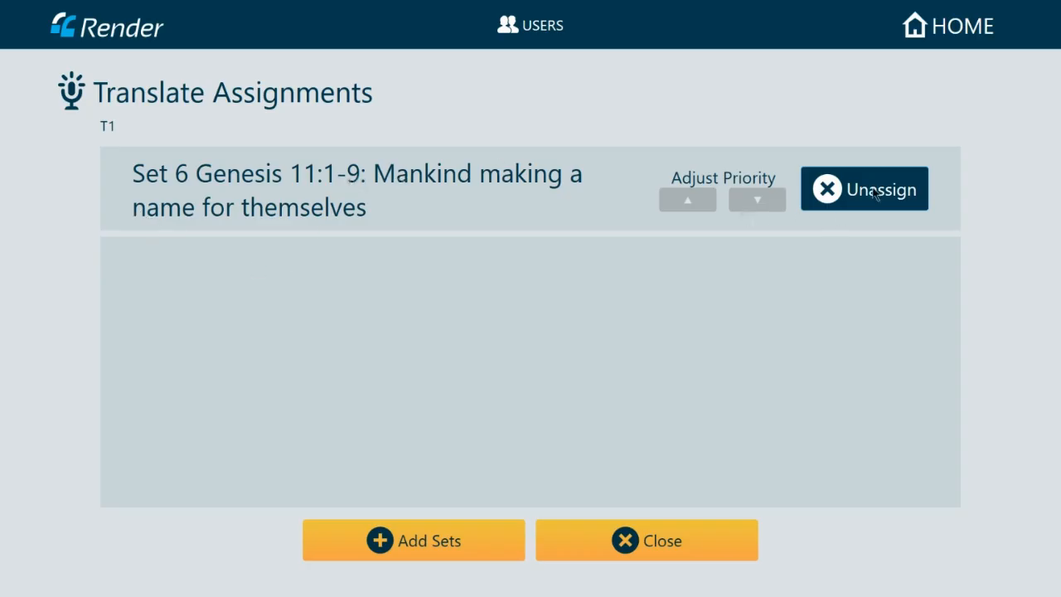
pyautogui.click(871, 190)
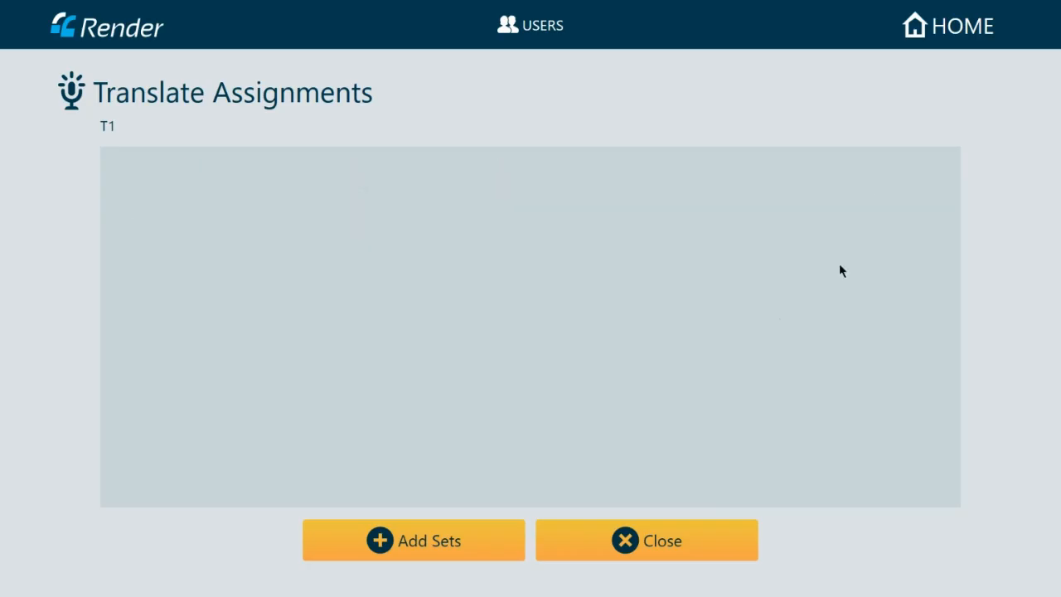
pyautogui.click(441, 541)
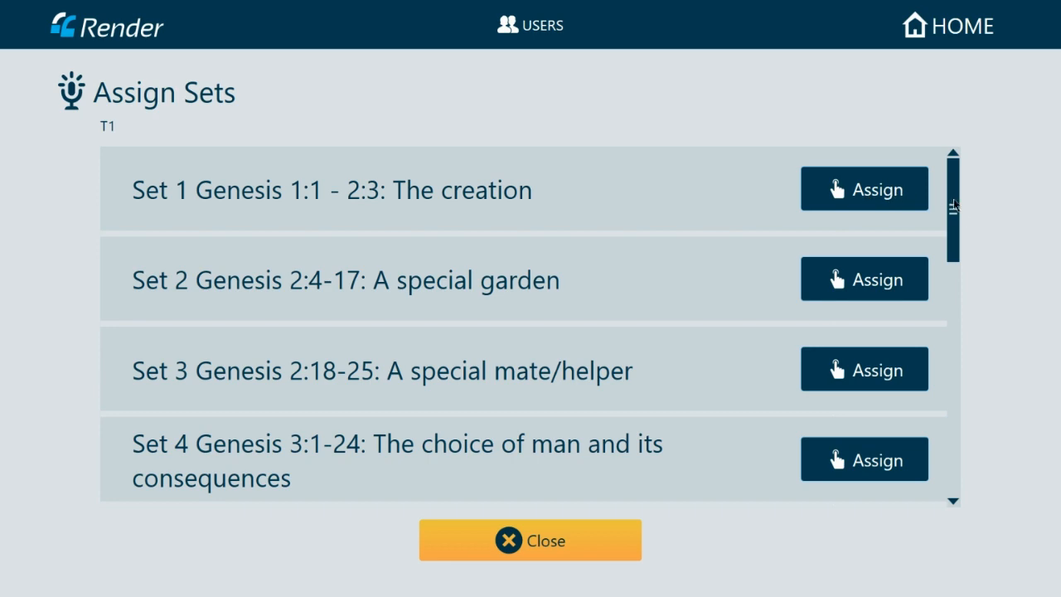
pyautogui.moveTo(960, 218); pyautogui.dragTo(953, 369)
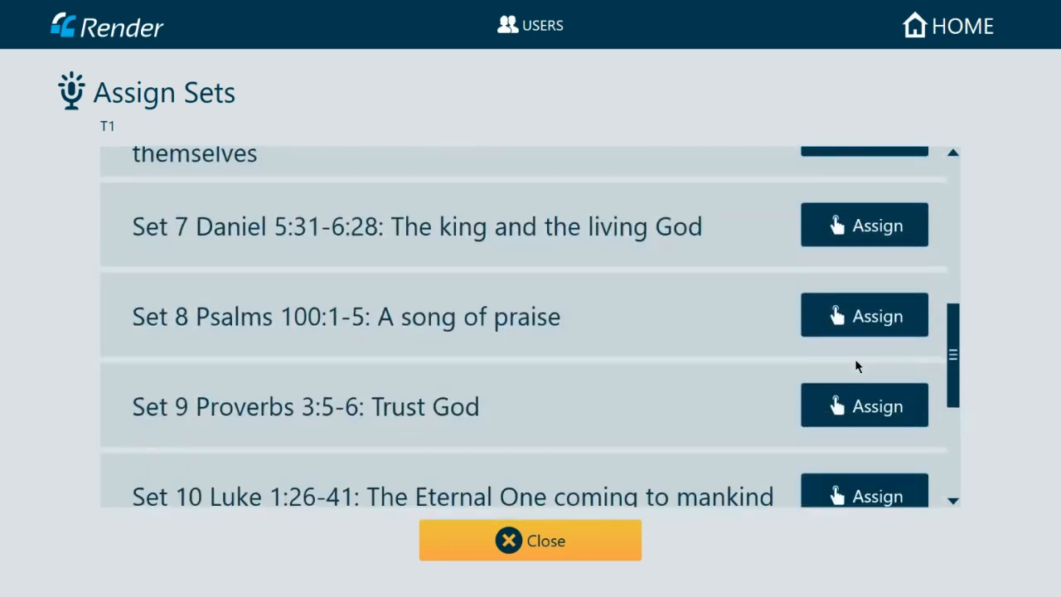
pyautogui.click(866, 406)
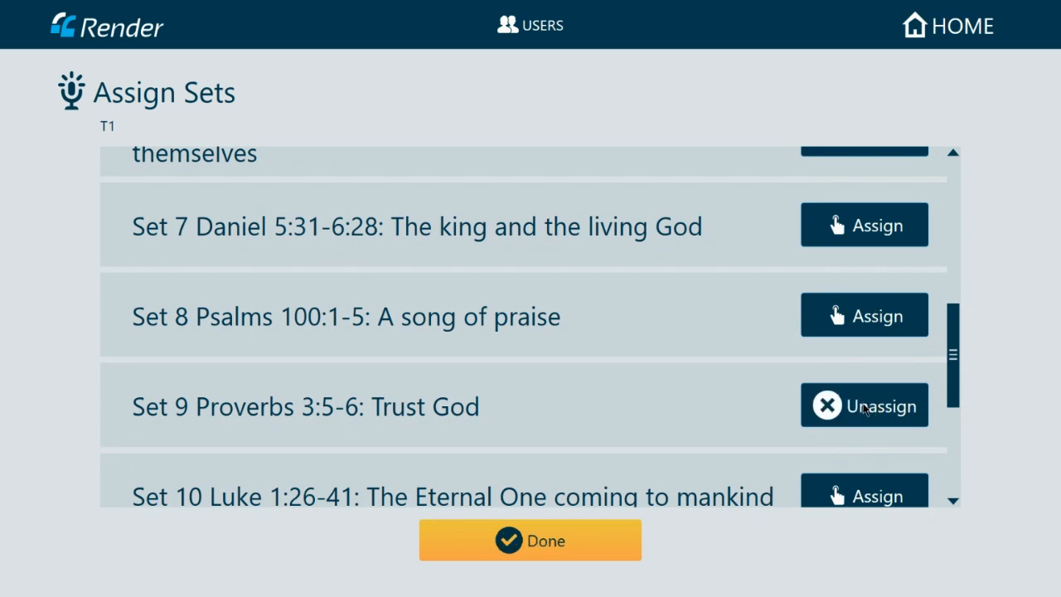
pyautogui.click(519, 533)
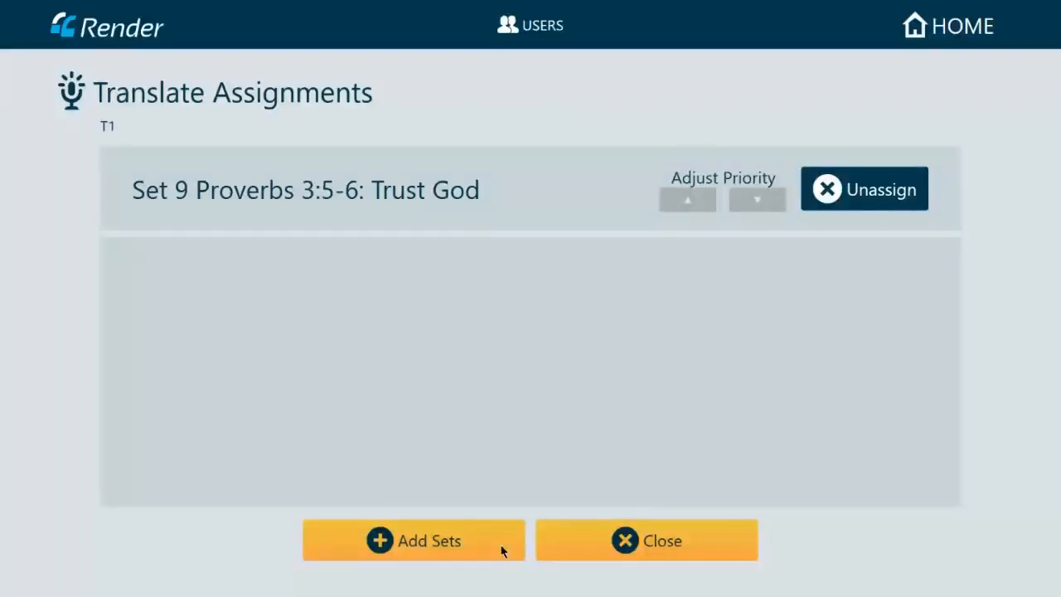
pyautogui.click(654, 543)
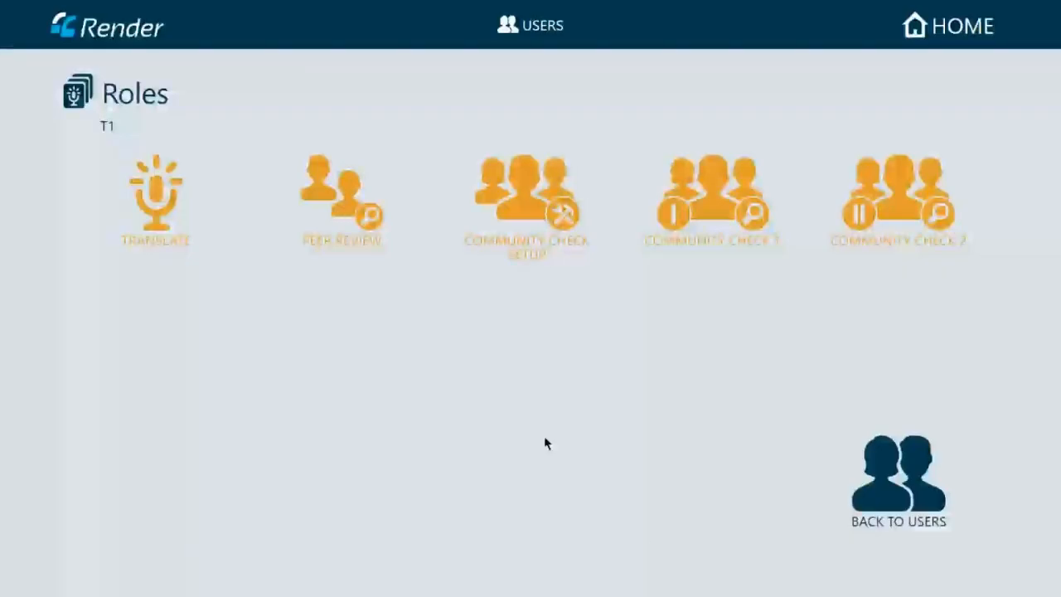
# - Assign Set 6 Genesis 11:1-9 to T1's Peer Review role
pyautogui.click(339, 209)
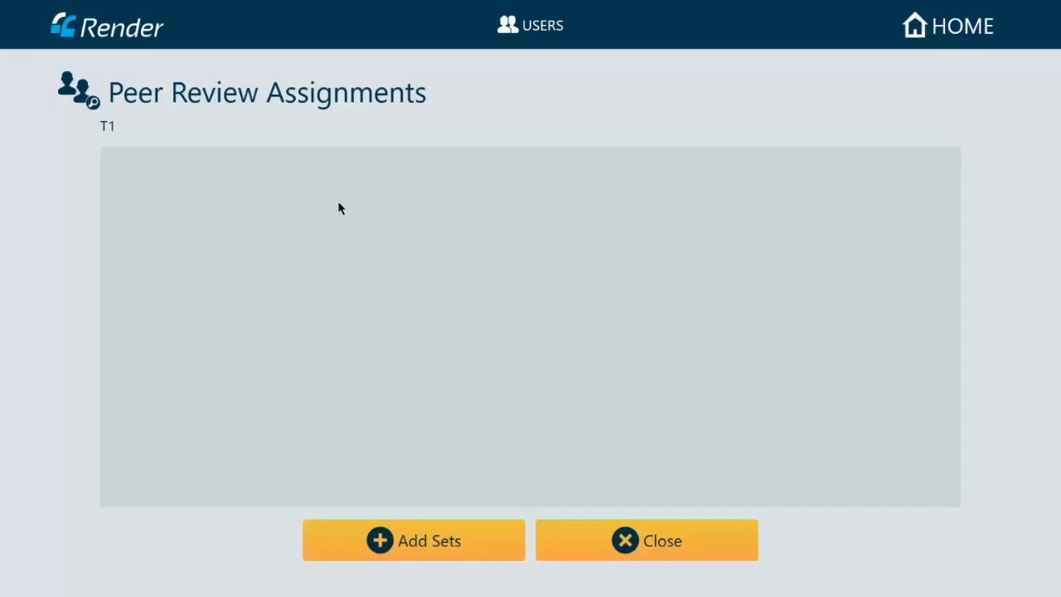
pyautogui.click(348, 533)
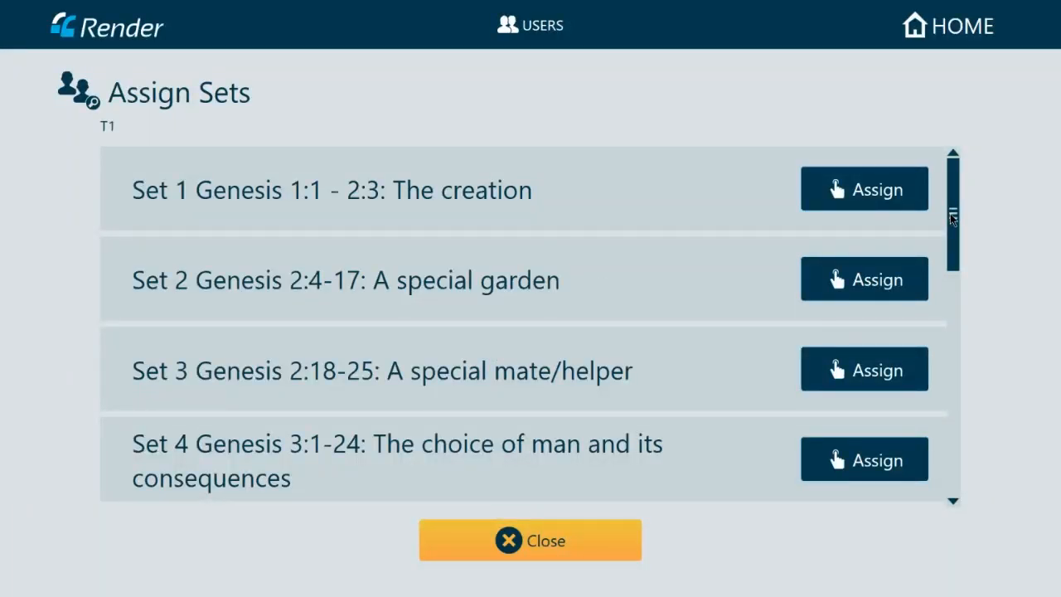
pyautogui.moveTo(952, 217); pyautogui.dragTo(972, 315)
pyautogui.click(882, 317)
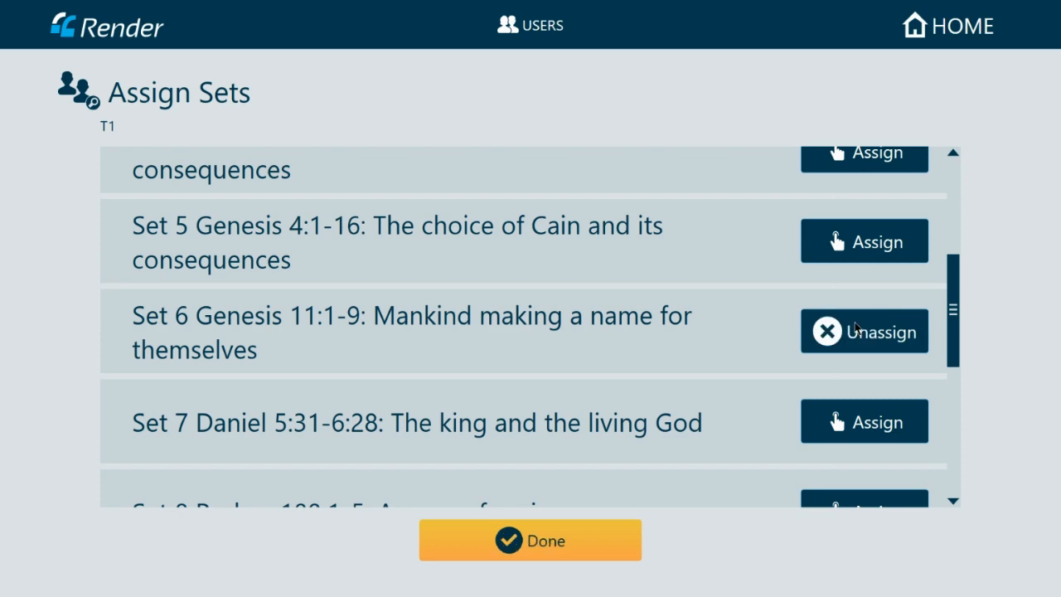
pyautogui.click(528, 552)
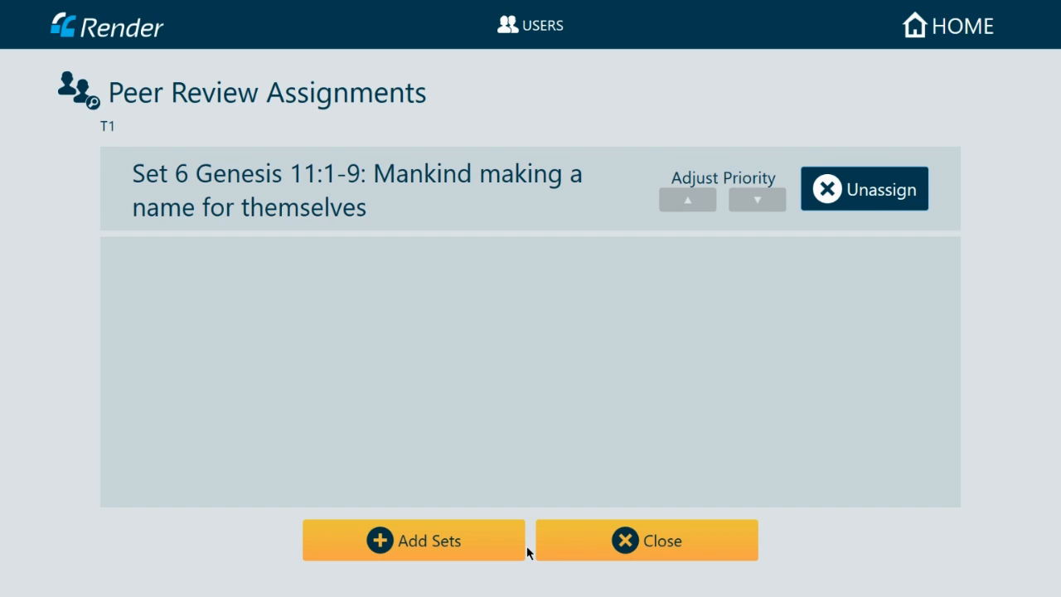
pyautogui.click(624, 547)
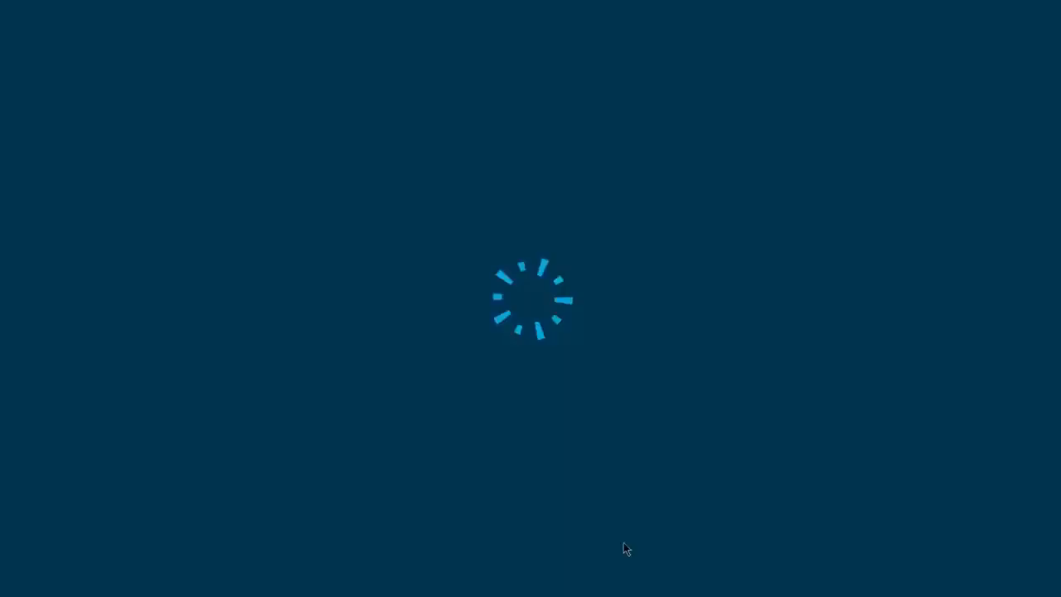
# - Add Set 9 Proverbs 3:5-6 to T1's Community Check Setup role, then go back to the users list
pyautogui.click(531, 195)
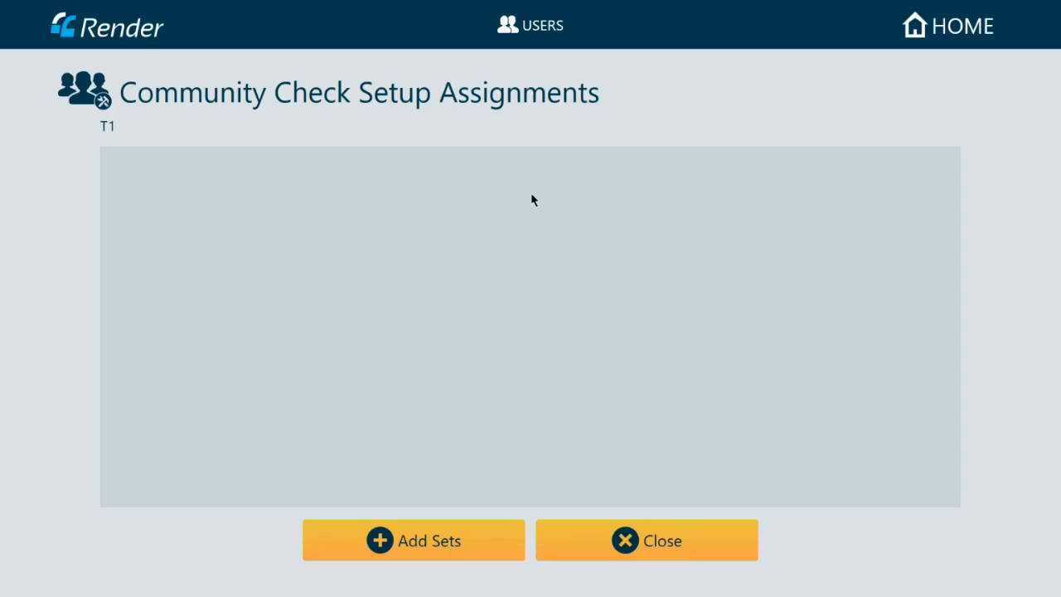
pyautogui.click(427, 541)
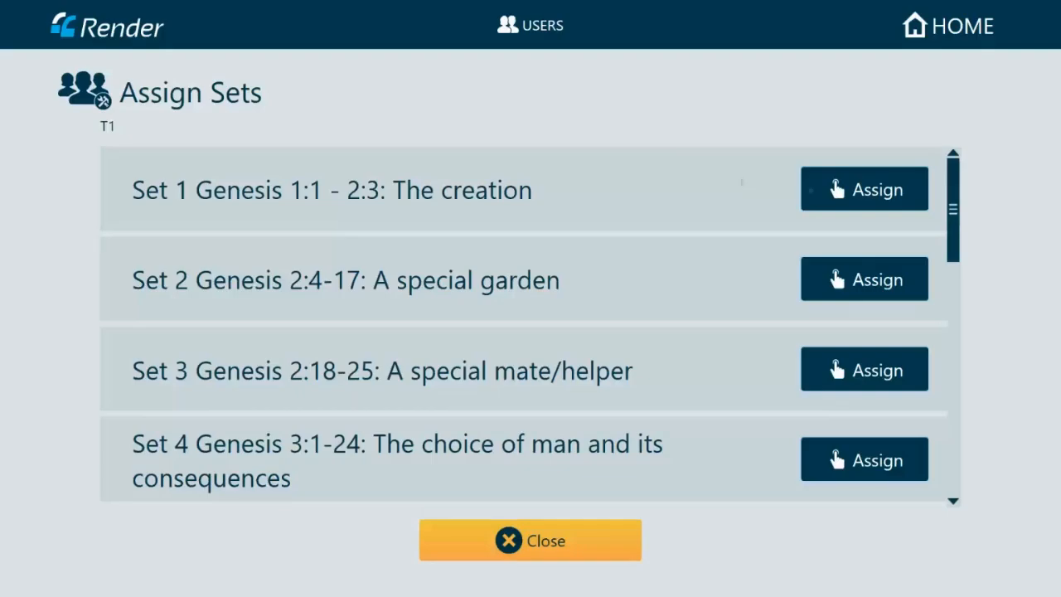
pyautogui.scroll(-1, 954, 241)
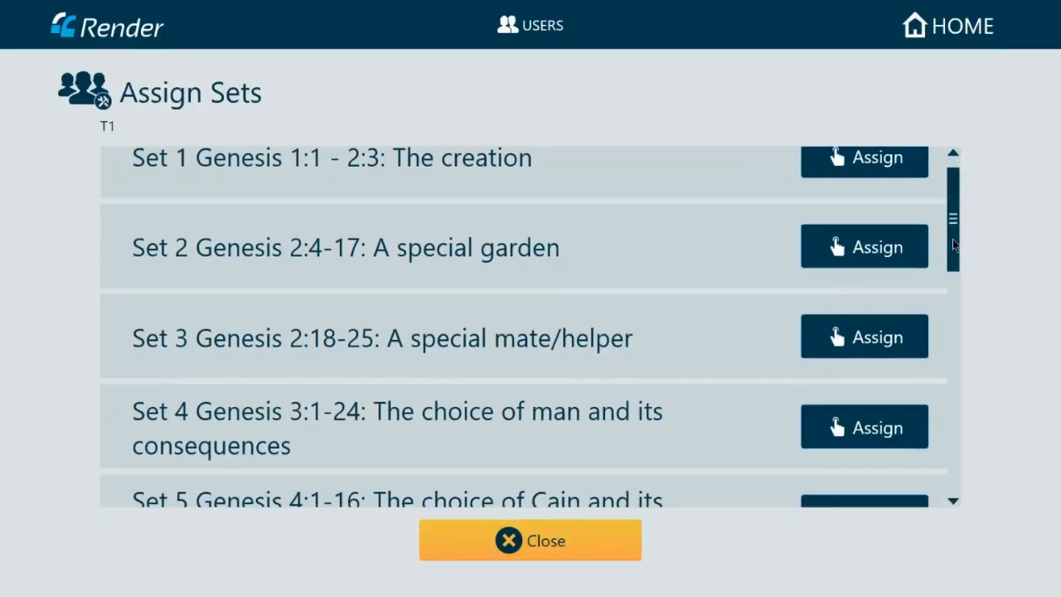
pyautogui.moveTo(954, 243); pyautogui.dragTo(959, 393)
pyautogui.click(865, 296)
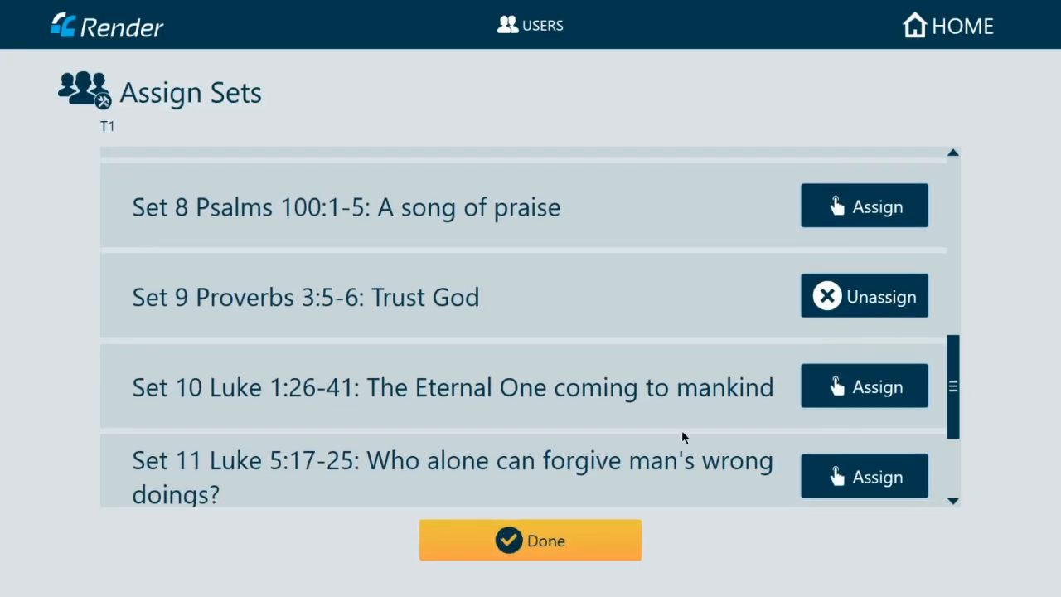
pyautogui.click(621, 549)
pyautogui.click(589, 538)
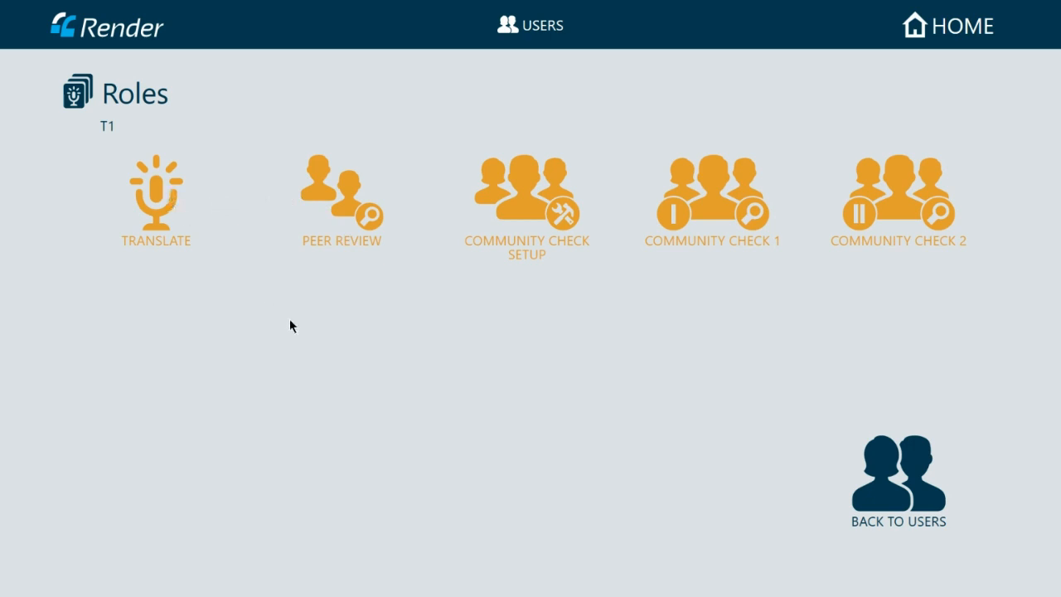
pyautogui.click(907, 484)
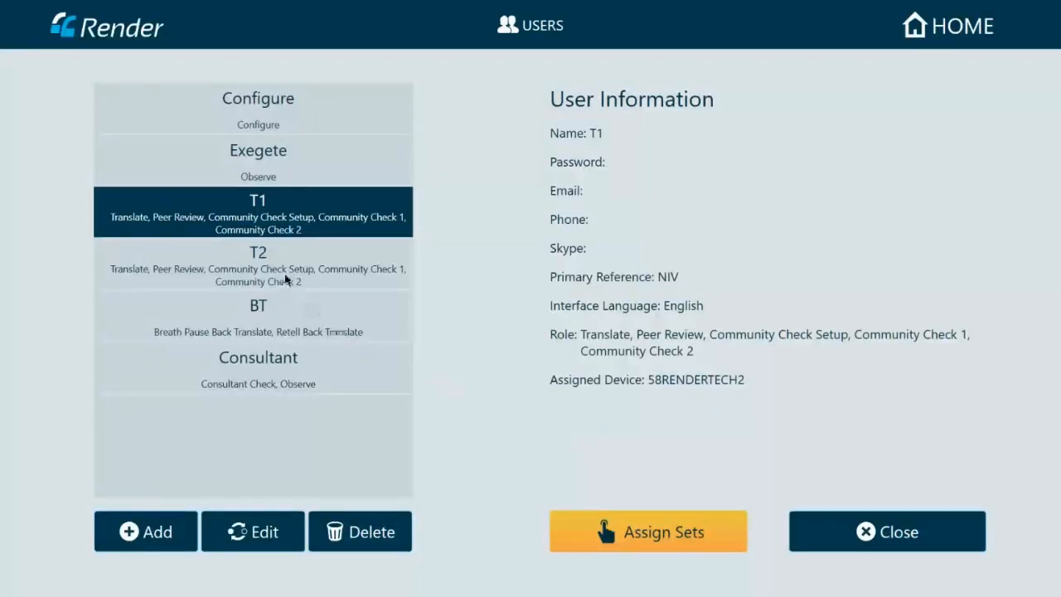
# - Select user T2 and assign Set 6 to its Translate role
pyautogui.click(284, 277)
pyautogui.click(650, 530)
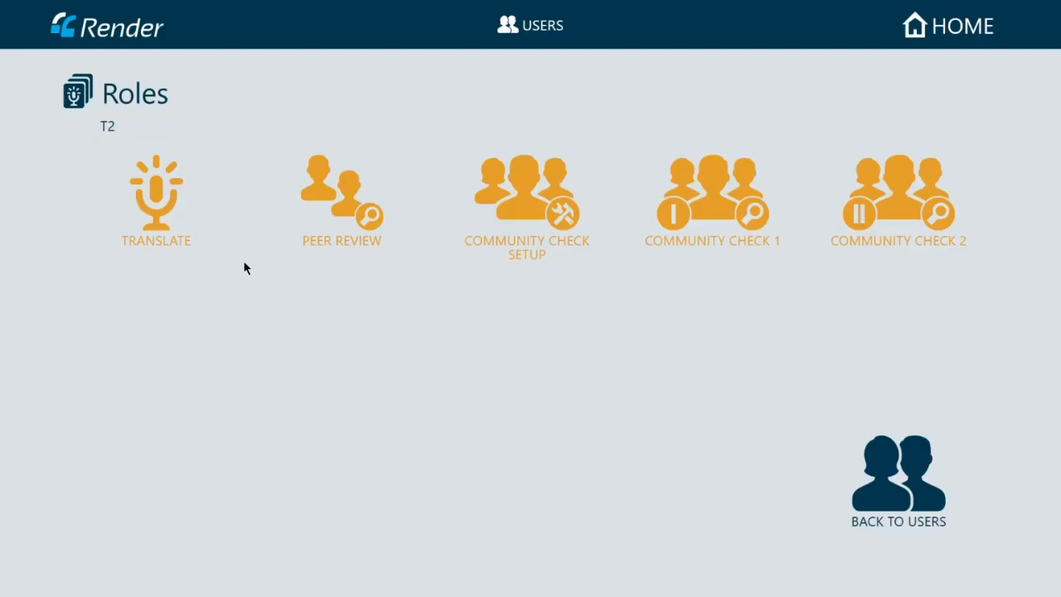
pyautogui.click(158, 203)
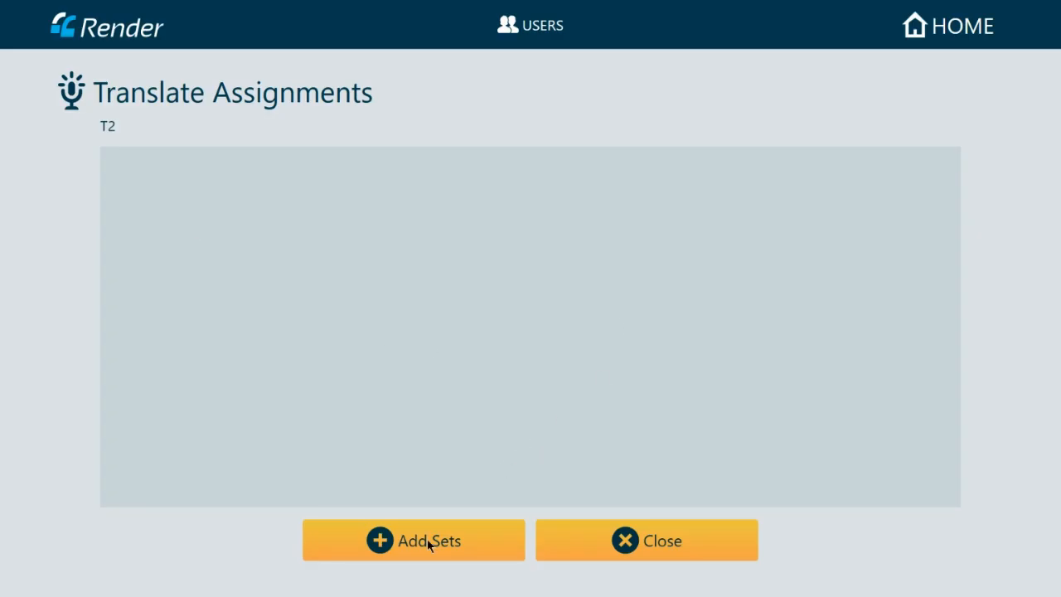
pyautogui.click(428, 541)
pyautogui.scroll(-3, 964, 260)
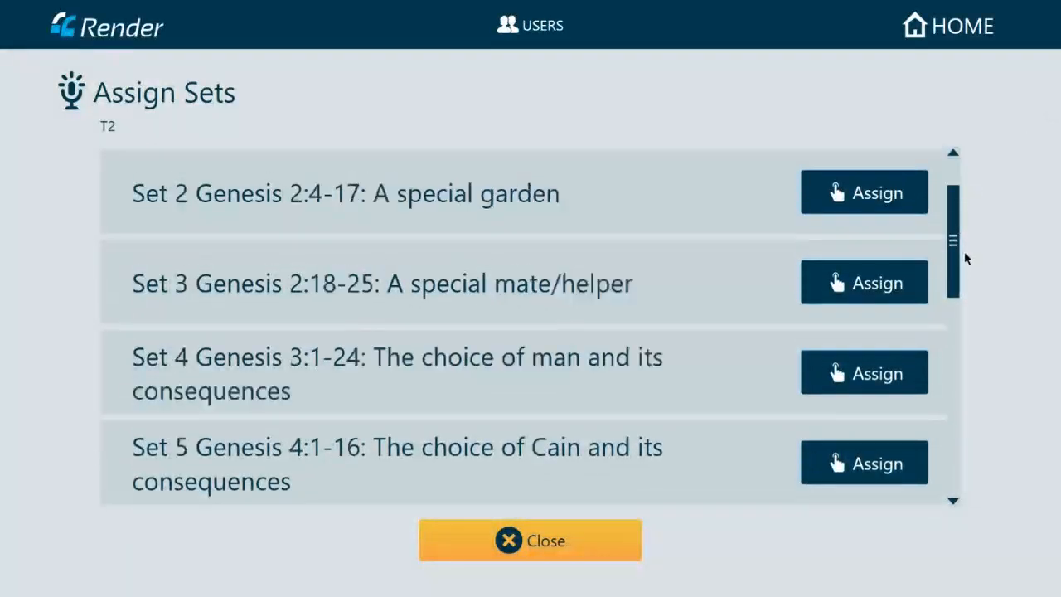
pyautogui.click(846, 360)
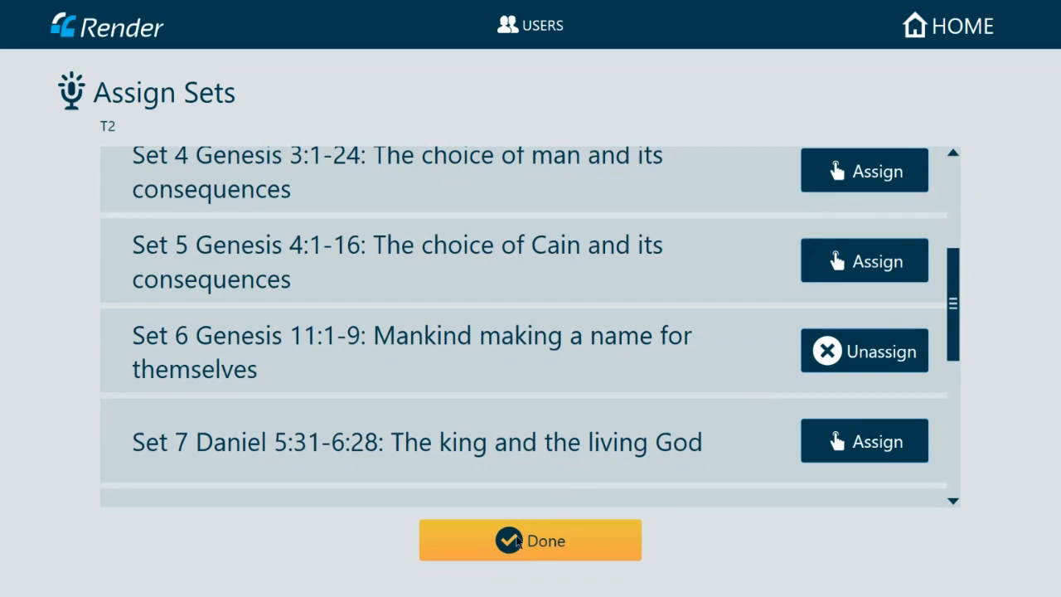
pyautogui.click(516, 538)
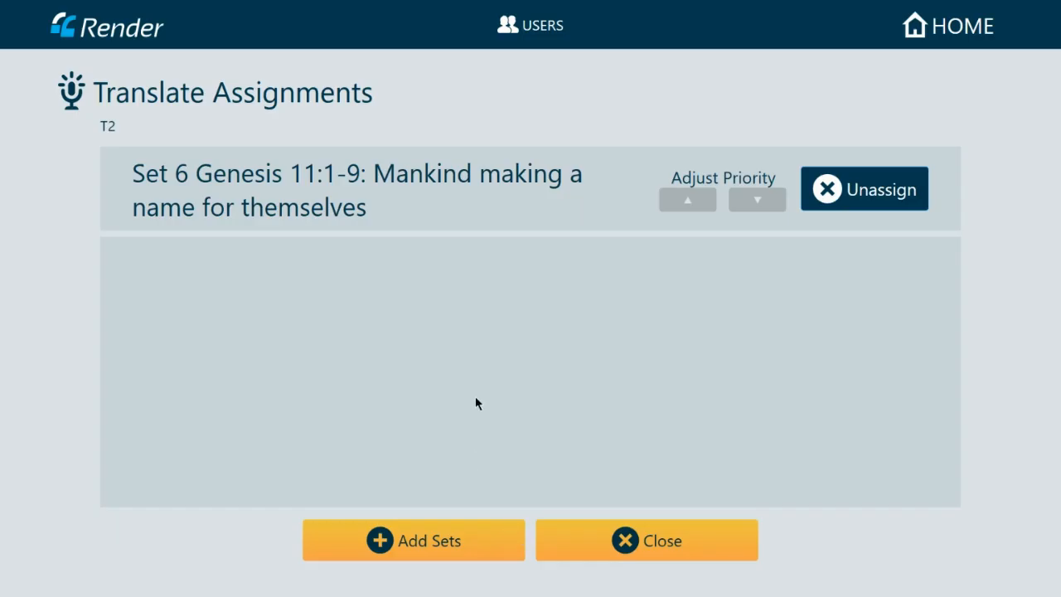
pyautogui.click(592, 540)
# - Assign Set 9 to T2's Peer Review role
pyautogui.click(353, 207)
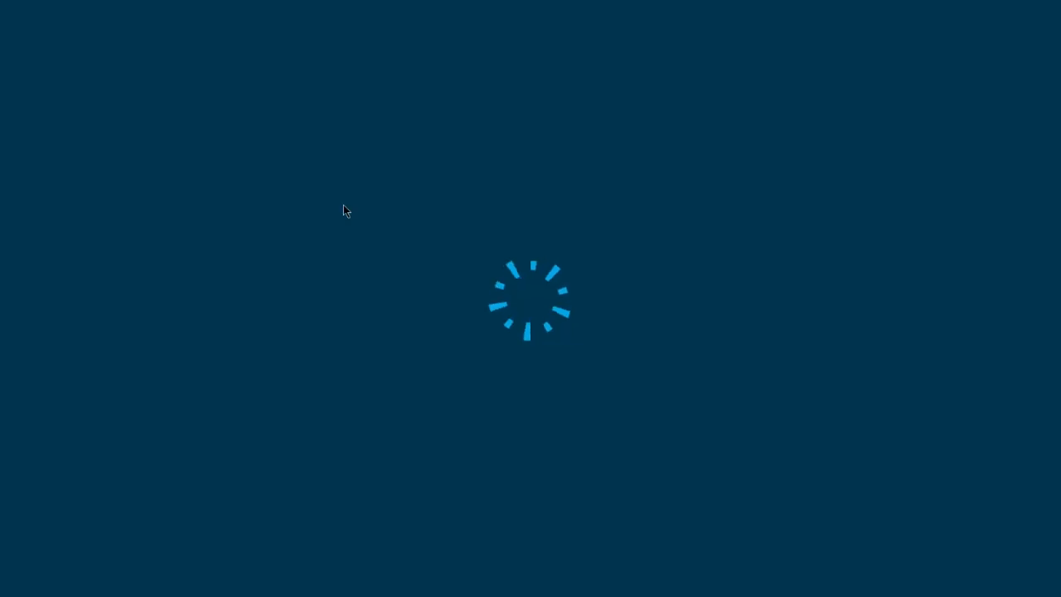
pyautogui.click(414, 541)
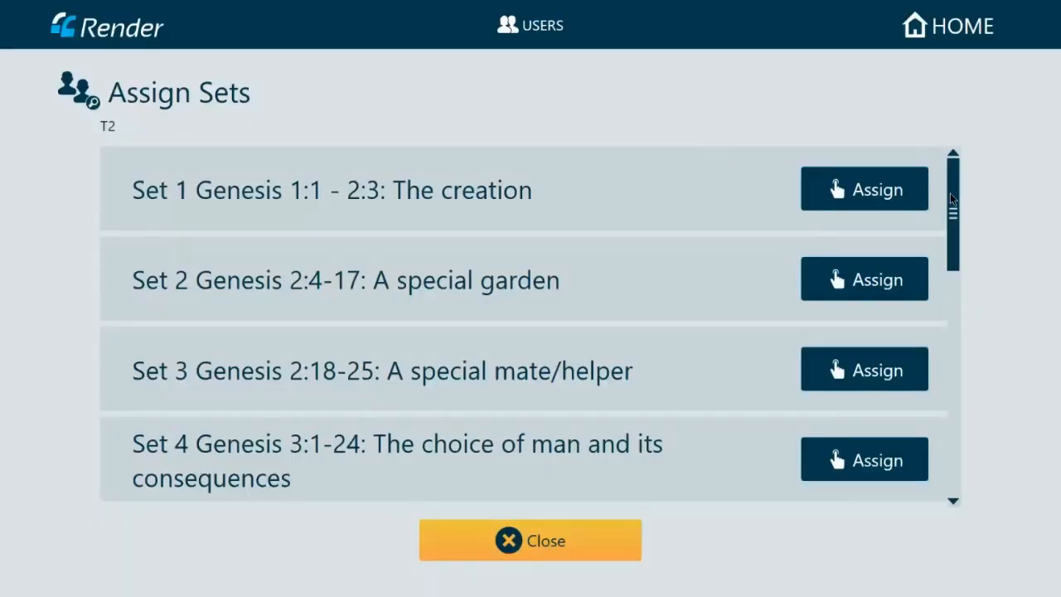
pyautogui.moveTo(958, 195); pyautogui.dragTo(960, 344)
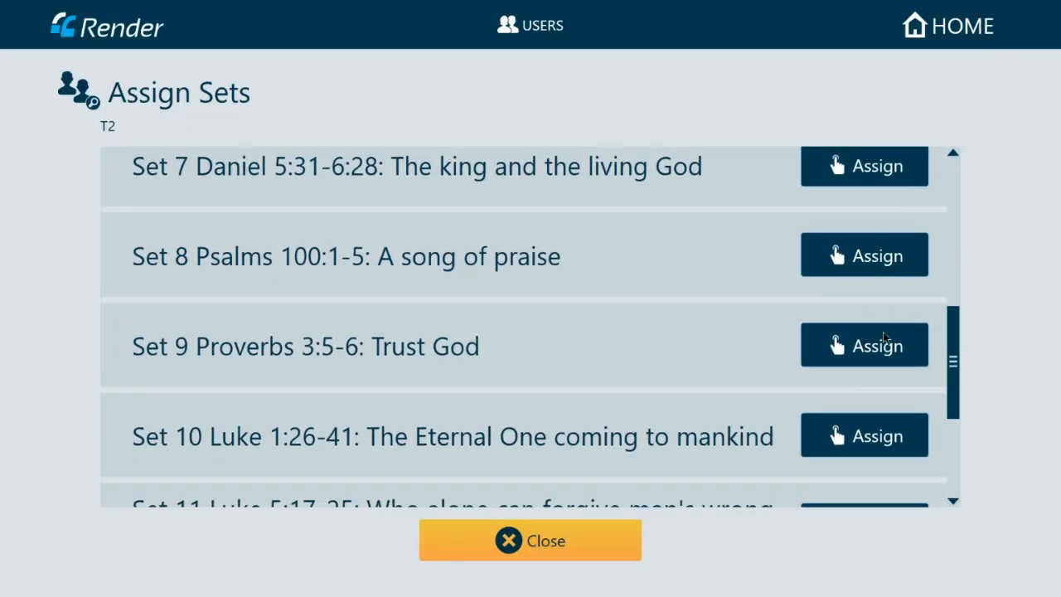
pyautogui.click(847, 347)
pyautogui.click(464, 549)
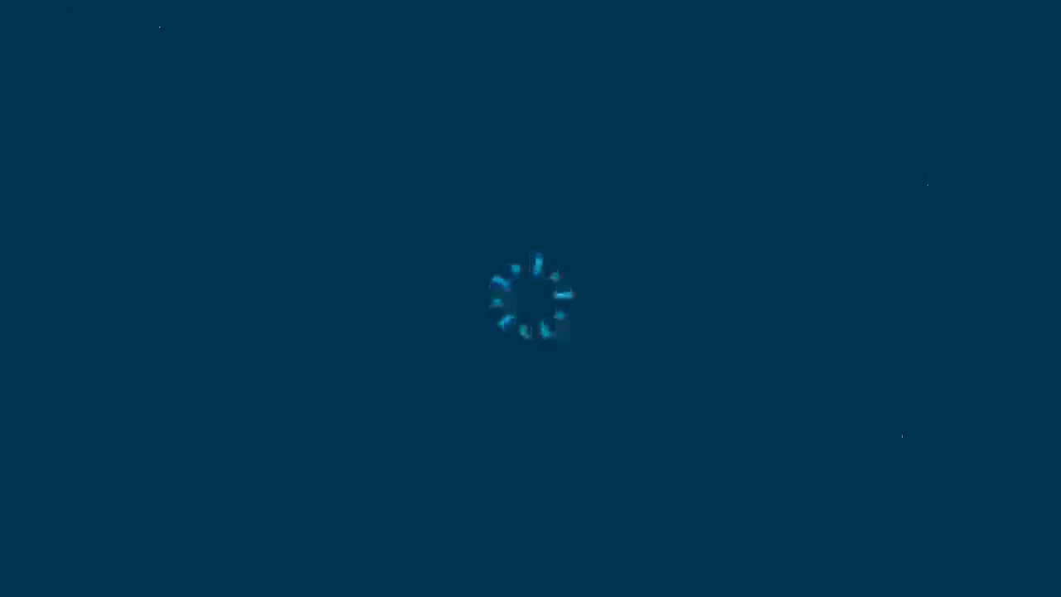
pyautogui.click(647, 542)
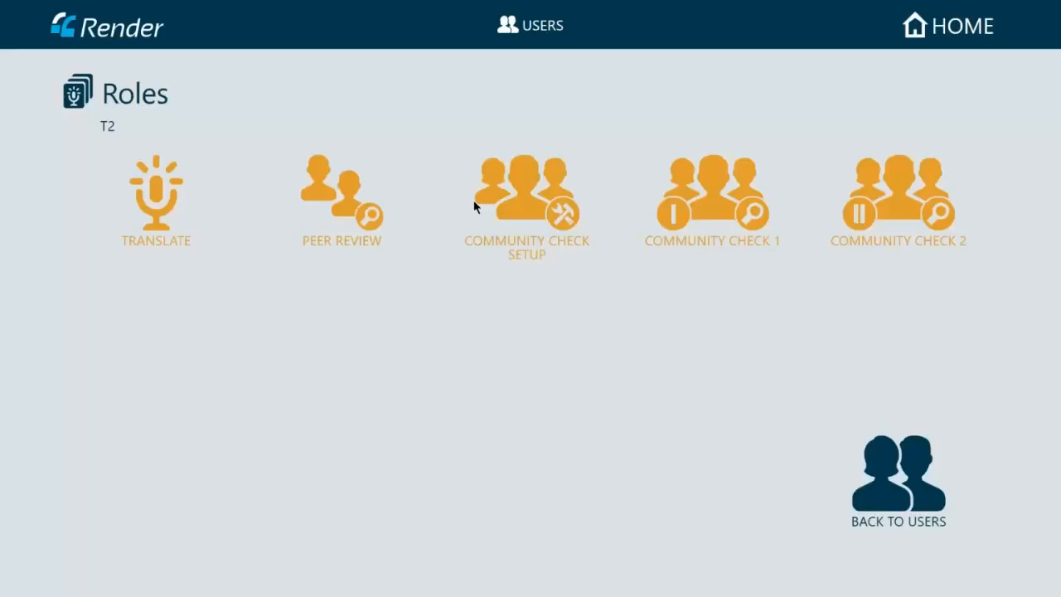
# - Assign Set 6 to T2's Community Check Setup role
pyautogui.click(527, 199)
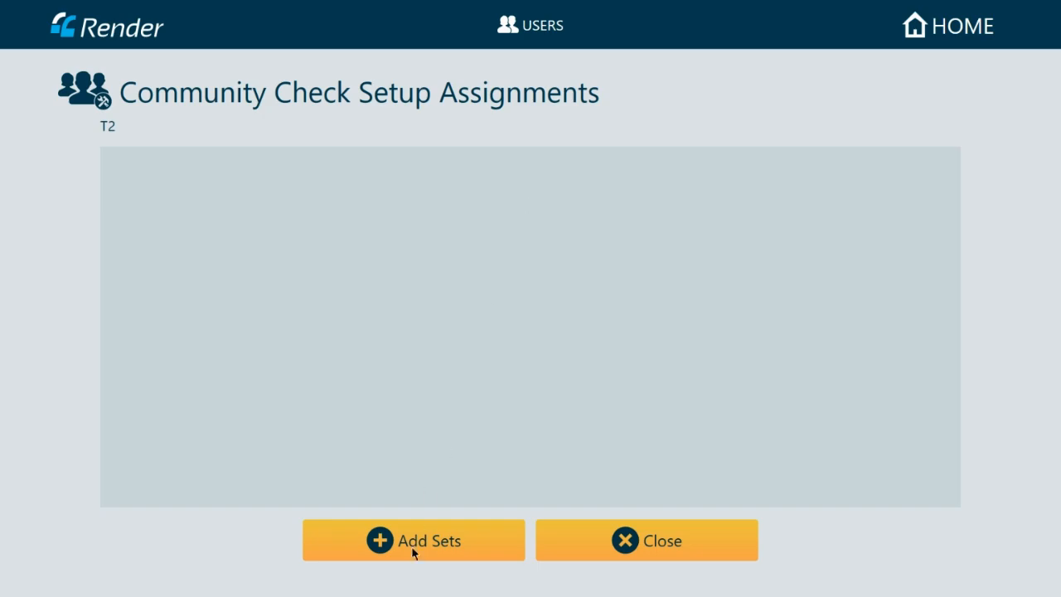
pyautogui.click(414, 539)
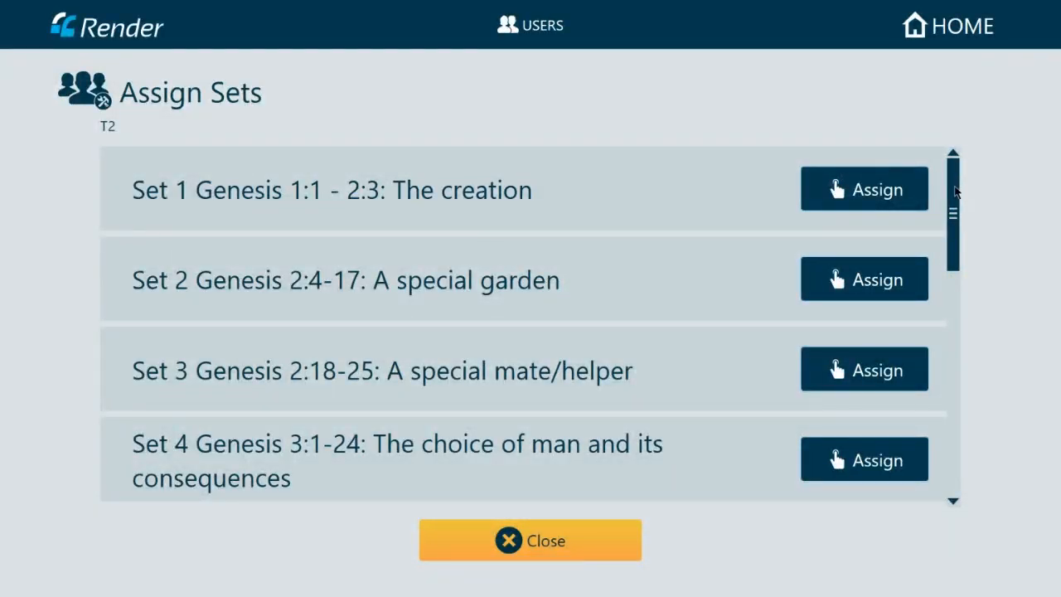
pyautogui.moveTo(956, 192); pyautogui.dragTo(951, 304)
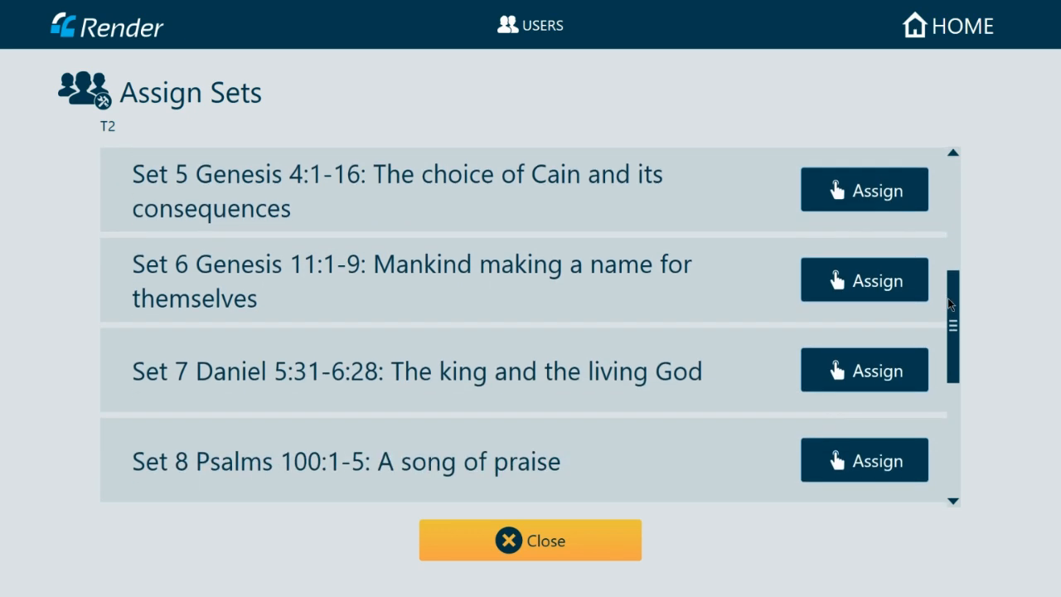
pyautogui.click(830, 281)
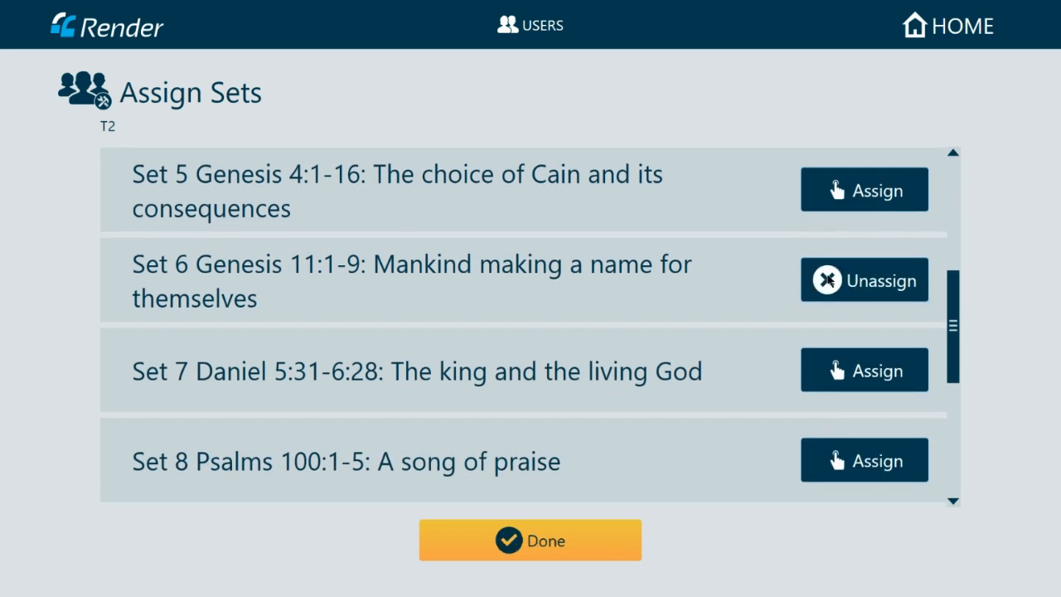
pyautogui.click(559, 547)
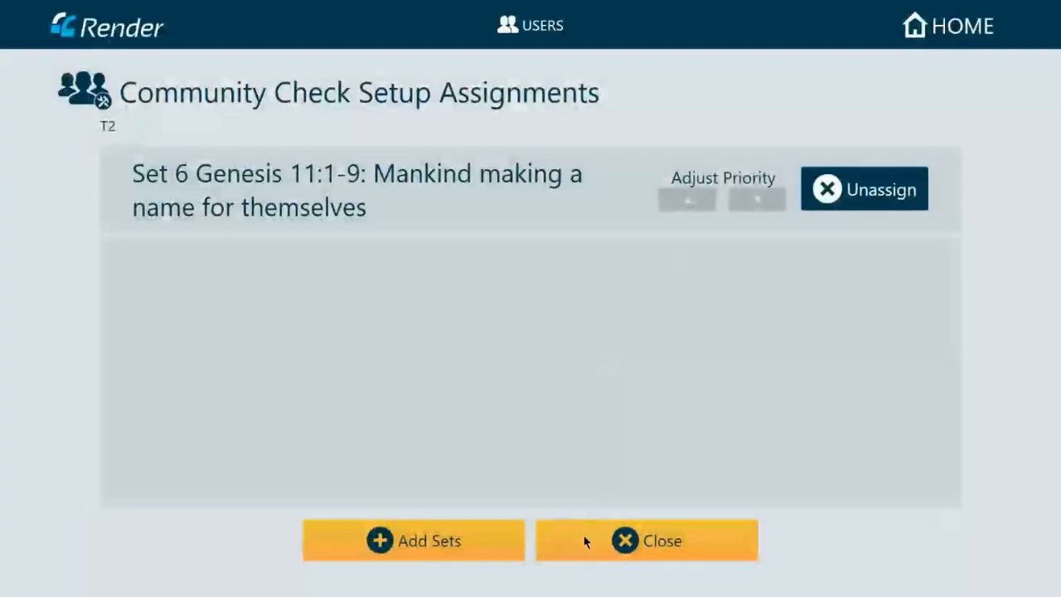
pyautogui.click(585, 538)
# - Assign Set 6 to T2's Community Check 1 role
pyautogui.click(710, 197)
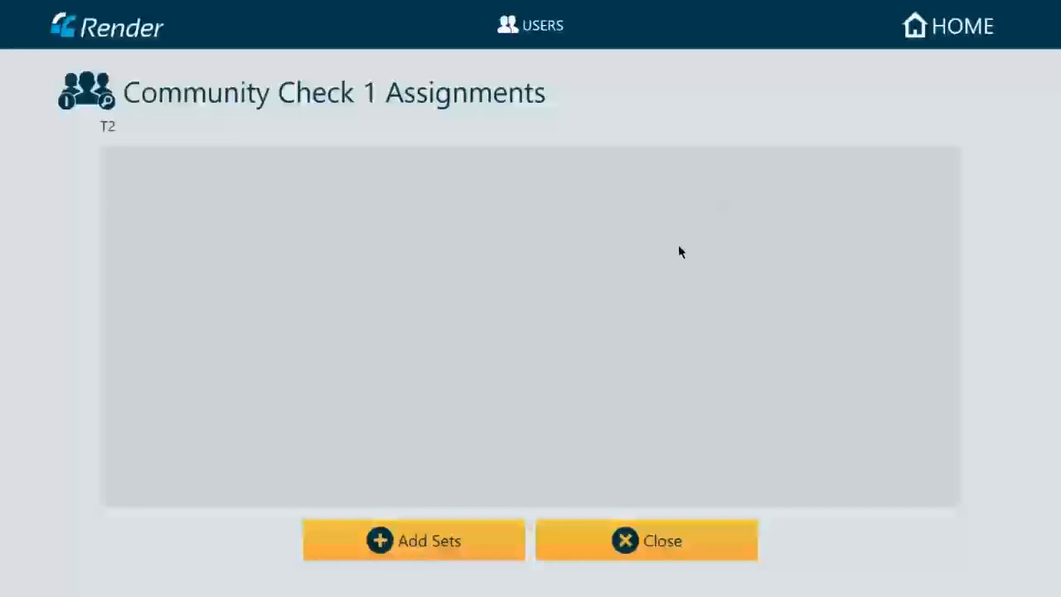
pyautogui.click(467, 547)
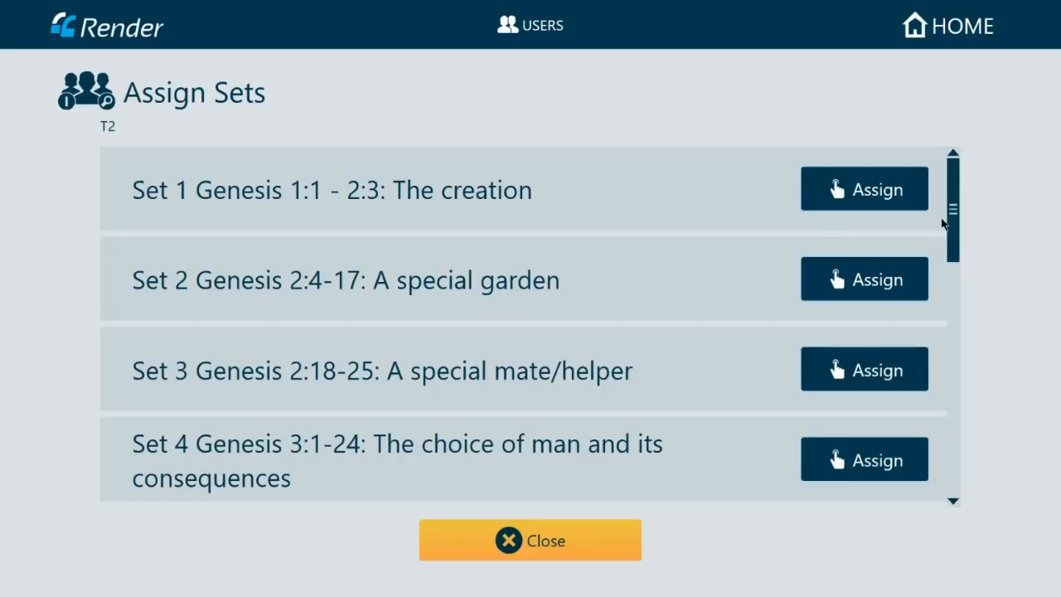
pyautogui.moveTo(953, 217); pyautogui.dragTo(954, 292)
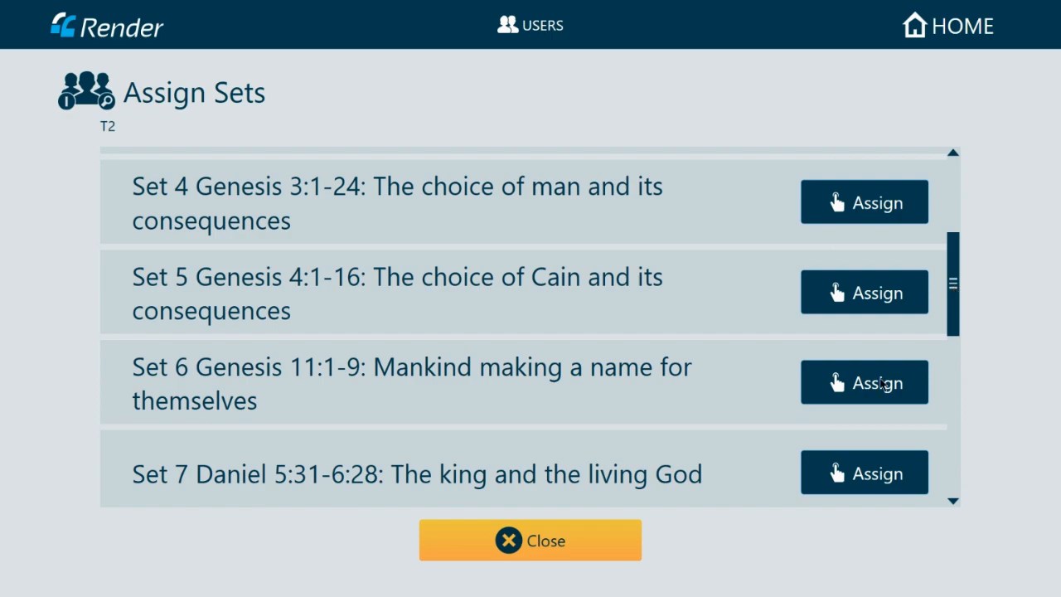
pyautogui.click(881, 381)
pyautogui.click(567, 539)
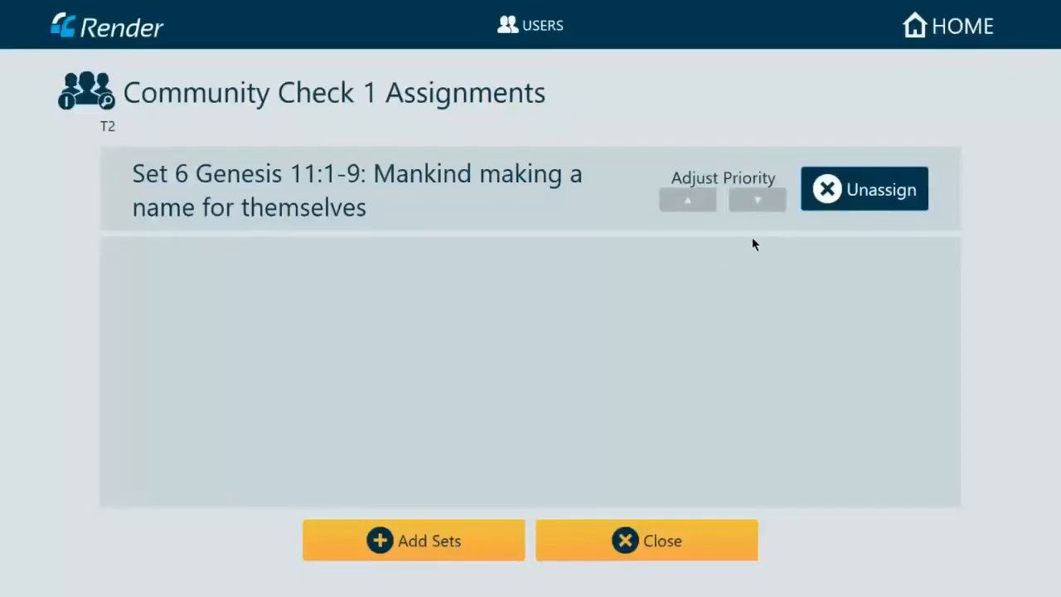
pyautogui.click(581, 544)
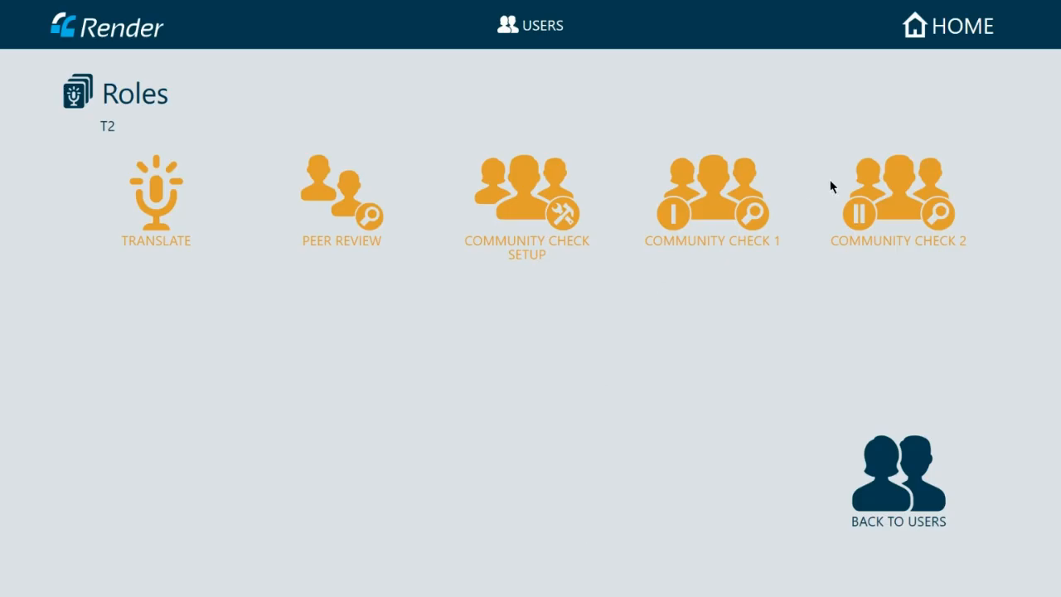
# - Assign Set 6 to T2's Community Check 2 role
pyautogui.click(900, 205)
pyautogui.click(452, 543)
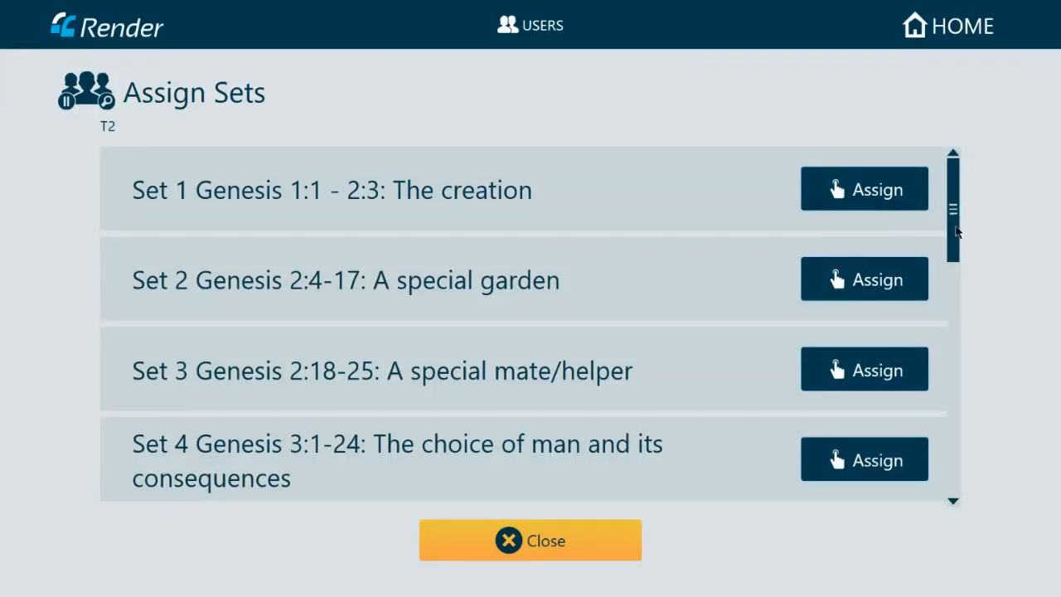
pyautogui.moveTo(954, 217); pyautogui.dragTo(933, 326)
pyautogui.click(862, 377)
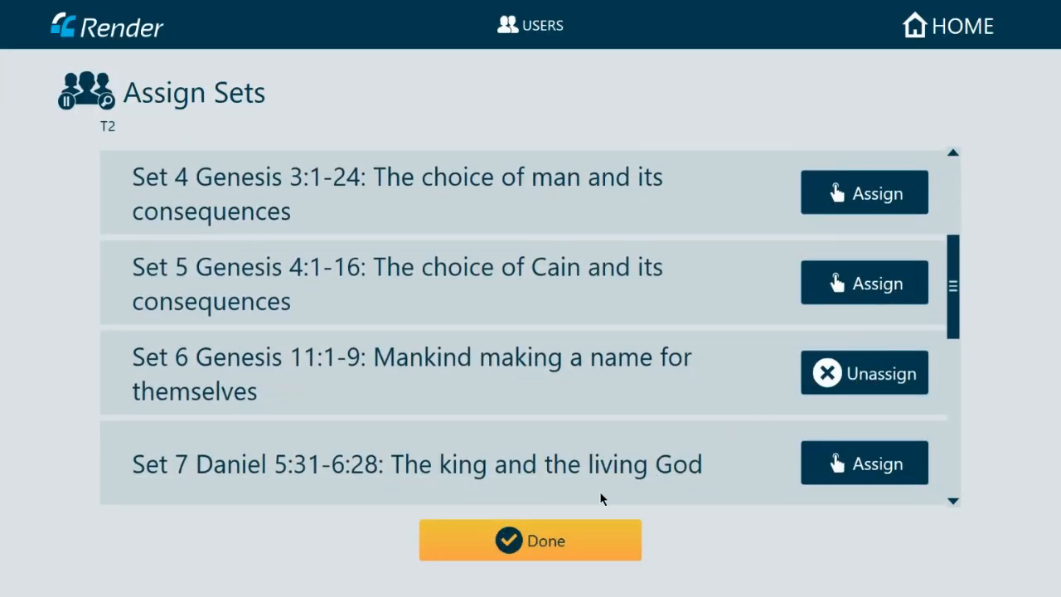
pyautogui.click(531, 543)
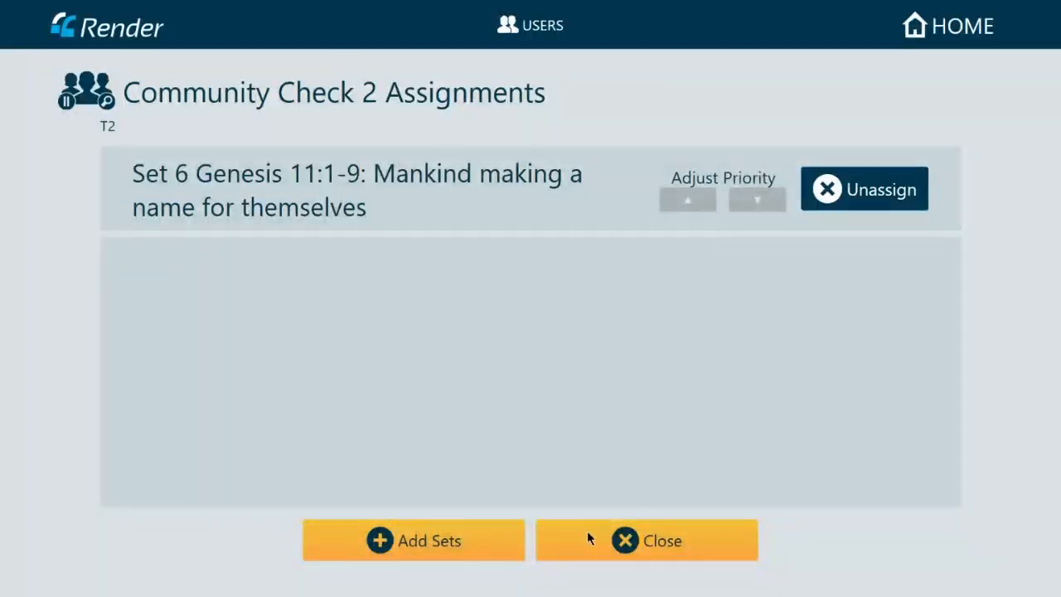
pyautogui.click(592, 540)
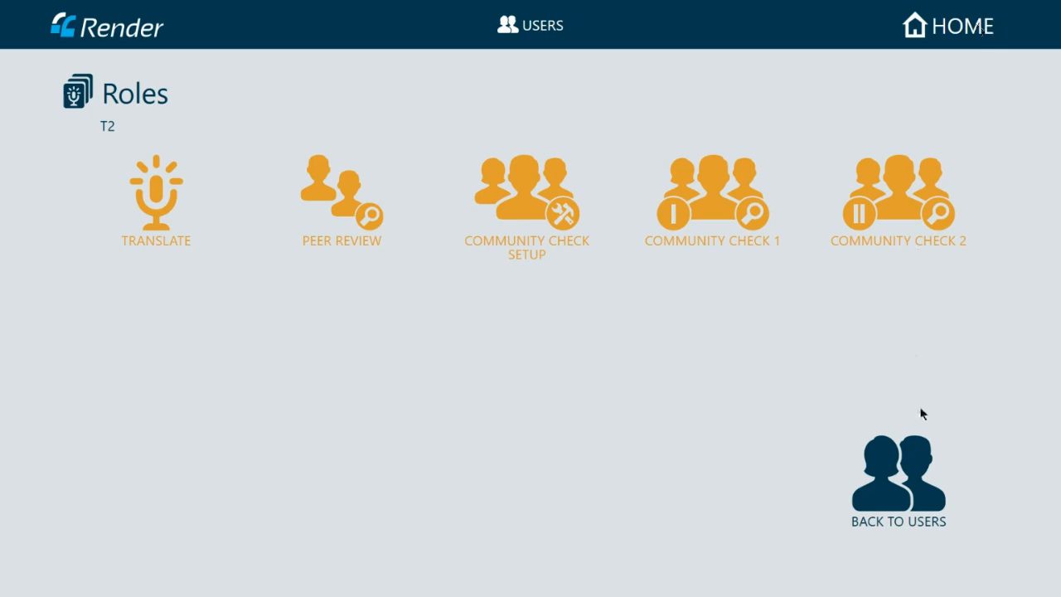
# - Select user BT and assign Set 6 Genesis 11:1-9 and Set 9 Proverbs 3:5-6 for Retell Back Translate
pyautogui.click(902, 476)
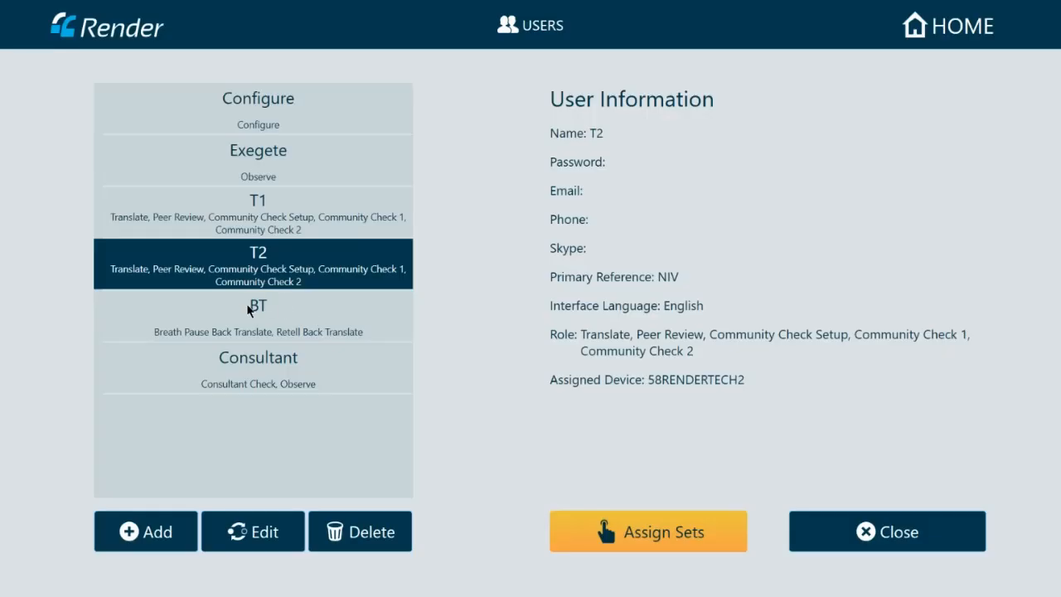
pyautogui.click(246, 310)
pyautogui.click(589, 537)
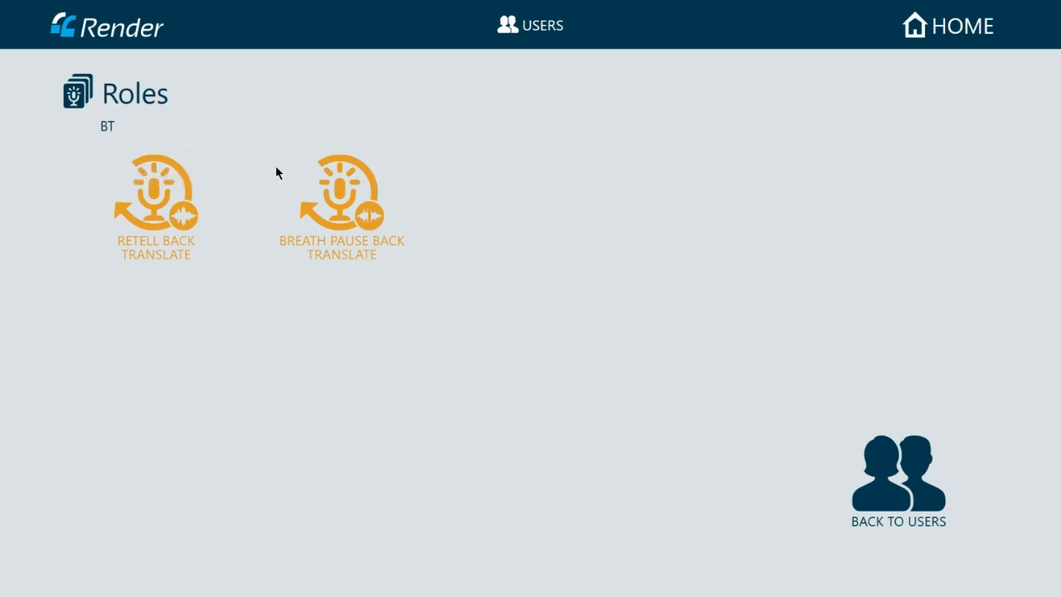
pyautogui.click(164, 186)
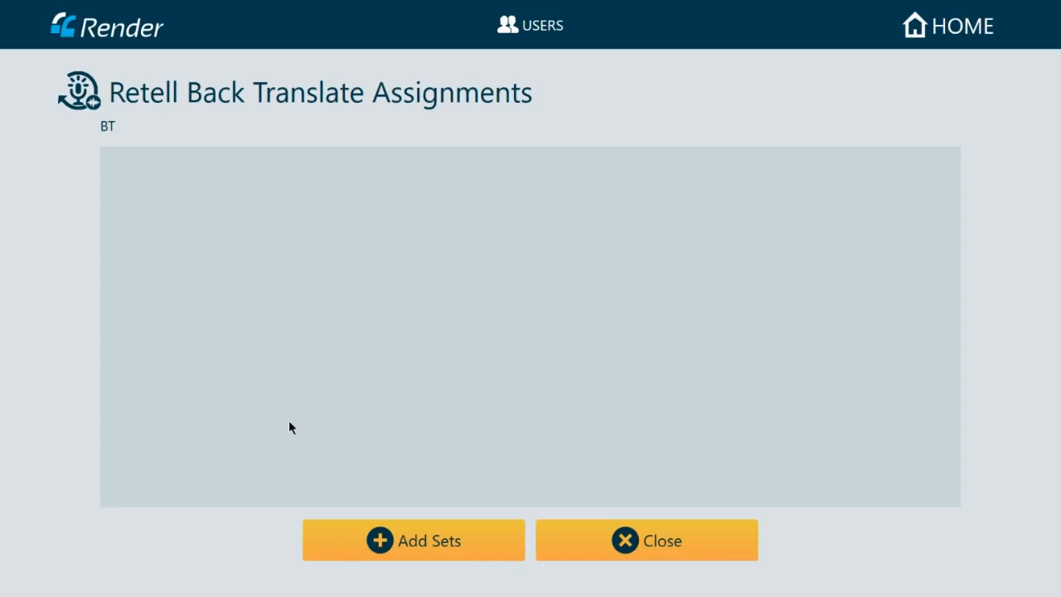
pyautogui.click(437, 540)
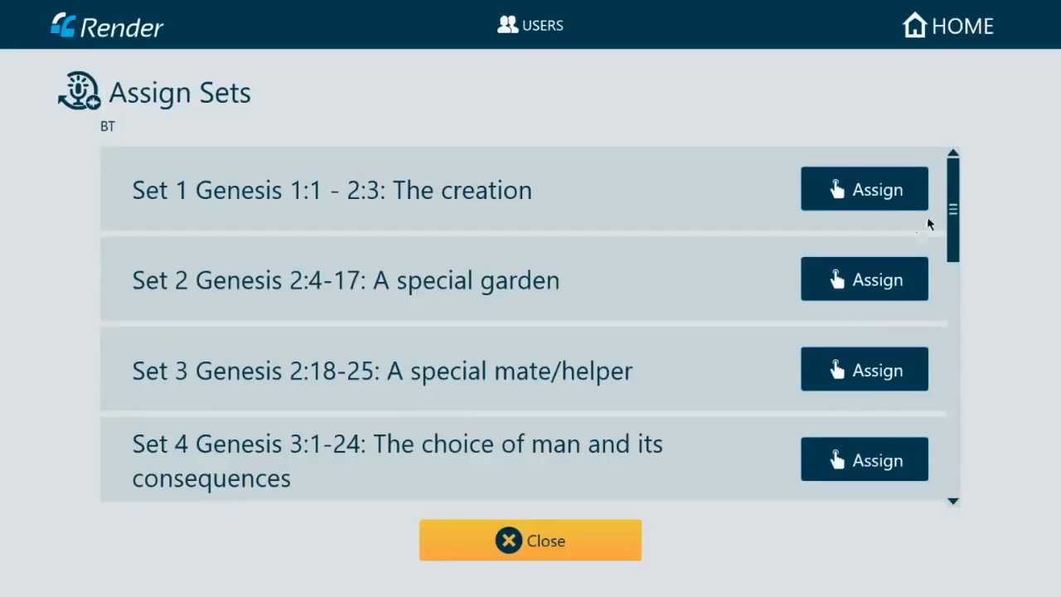
pyautogui.moveTo(953, 209); pyautogui.dragTo(966, 292)
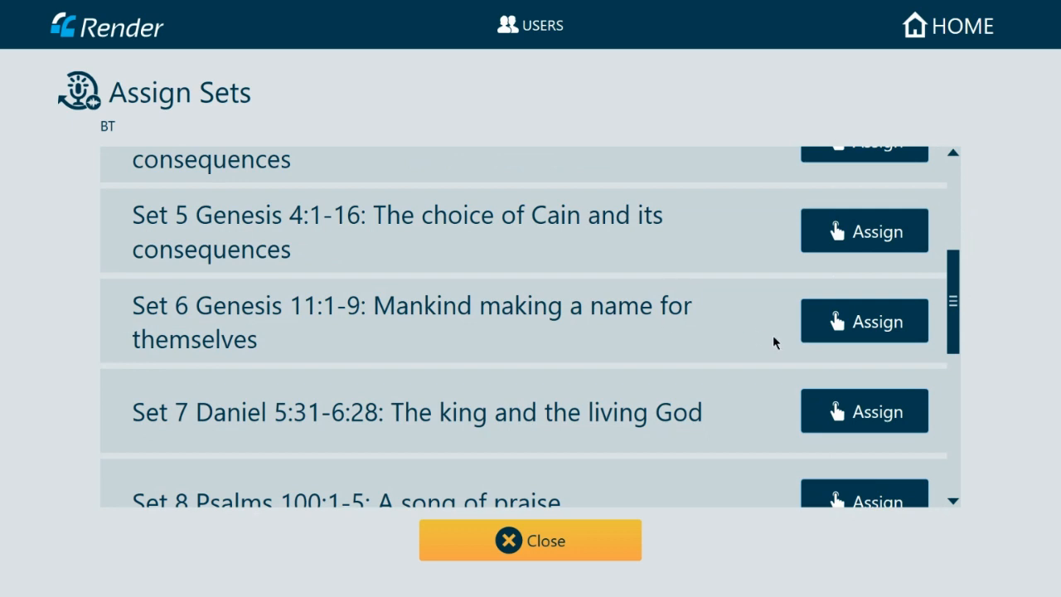
pyautogui.scroll(-1, 862, 329)
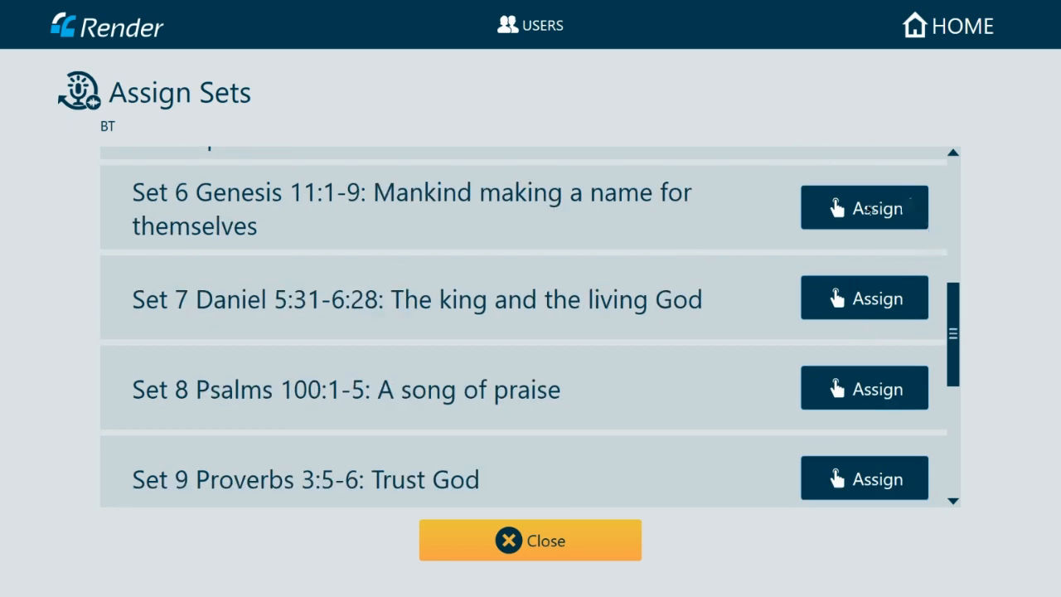
pyautogui.click(873, 210)
pyautogui.moveTo(956, 316); pyautogui.dragTo(964, 376)
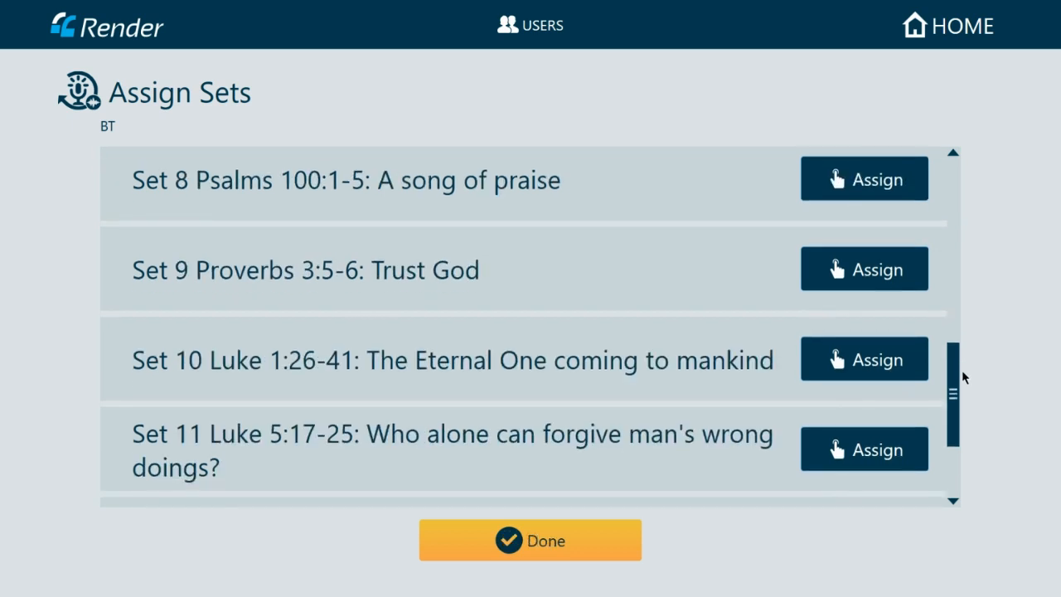
pyautogui.click(859, 263)
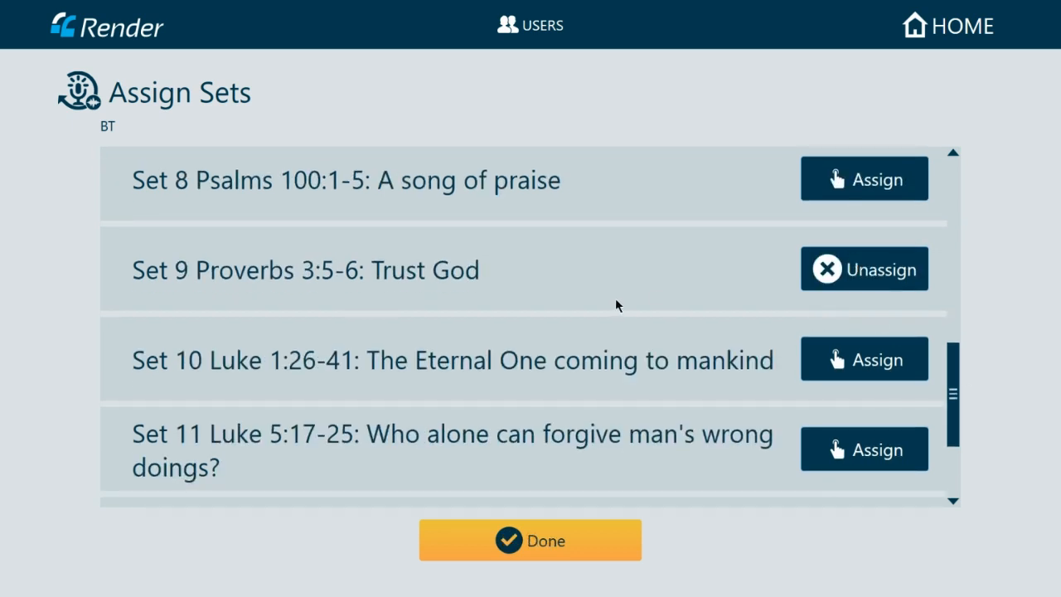
pyautogui.click(556, 541)
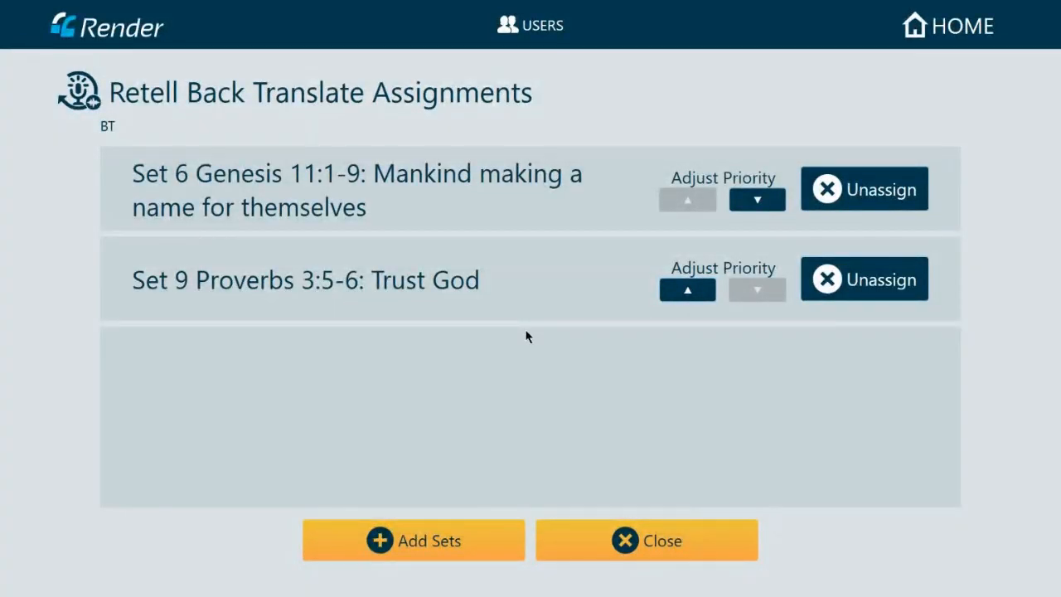
# - Add Set 6 Genesis 11:1-9 and Set 9 Proverbs 3:5-6 to BT's Breath Pause Back Translate role
pyautogui.click(614, 540)
pyautogui.click(354, 209)
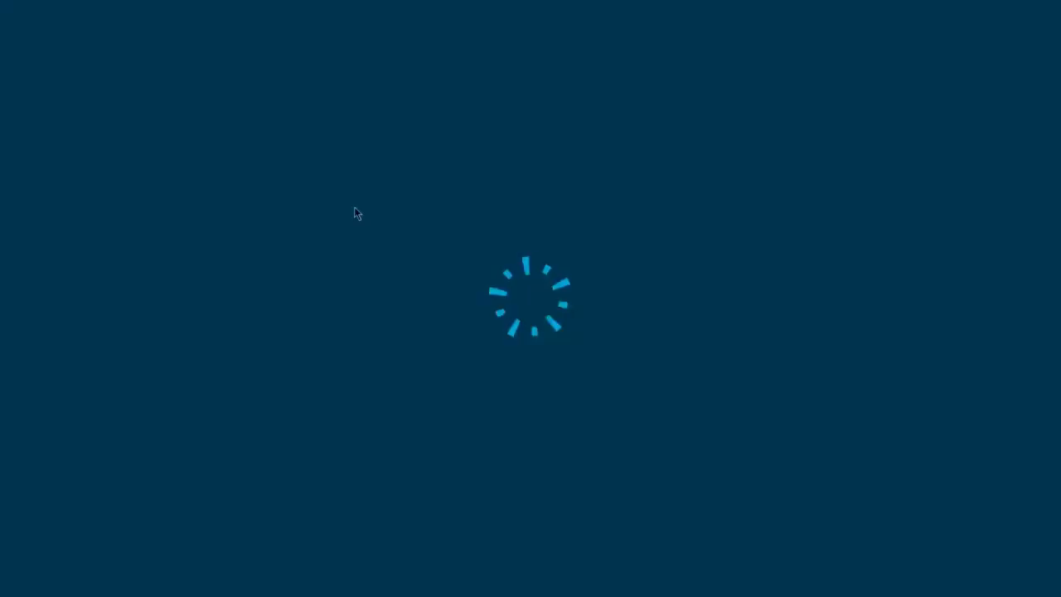
pyautogui.click(427, 543)
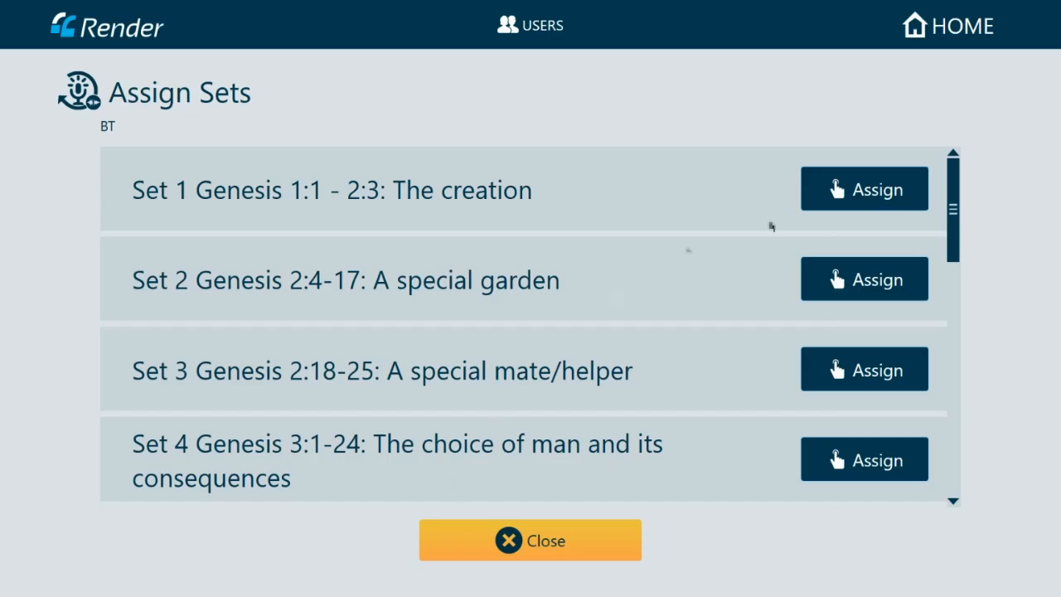
pyautogui.moveTo(953, 208); pyautogui.dragTo(953, 311)
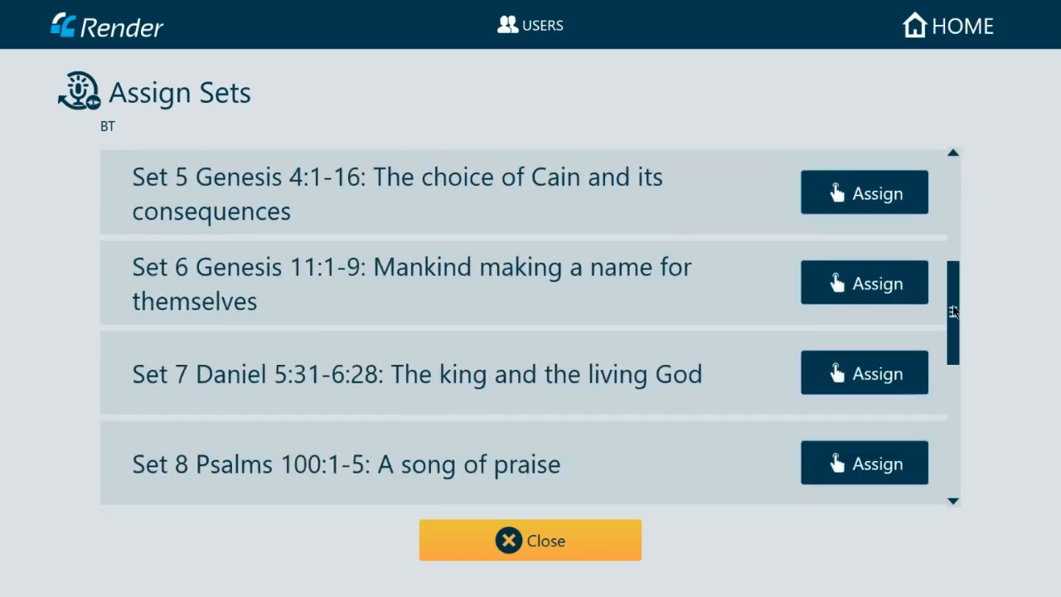
pyautogui.click(881, 295)
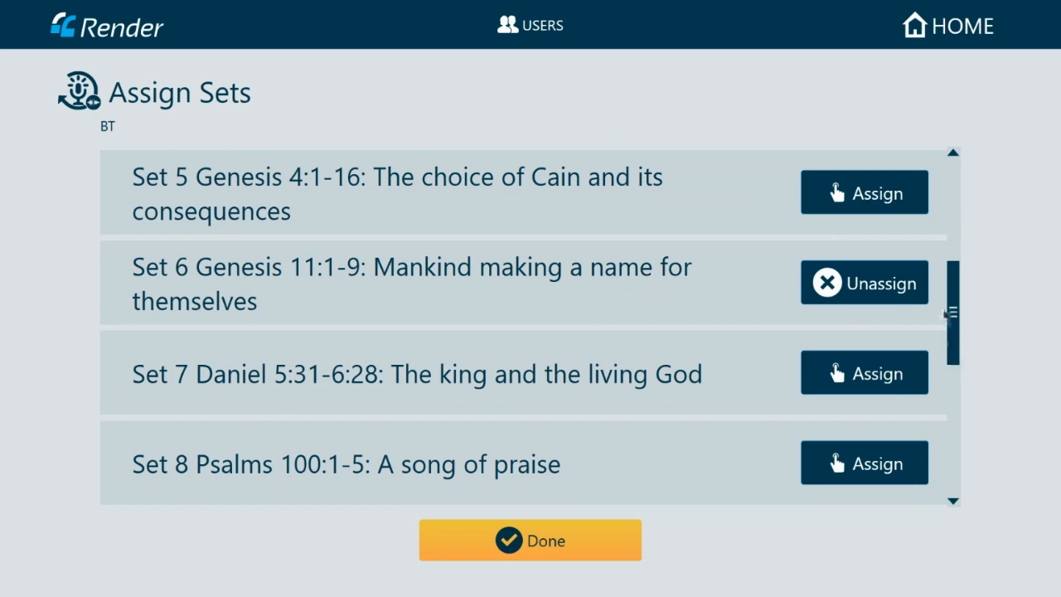
pyautogui.moveTo(950, 313); pyautogui.dragTo(952, 366)
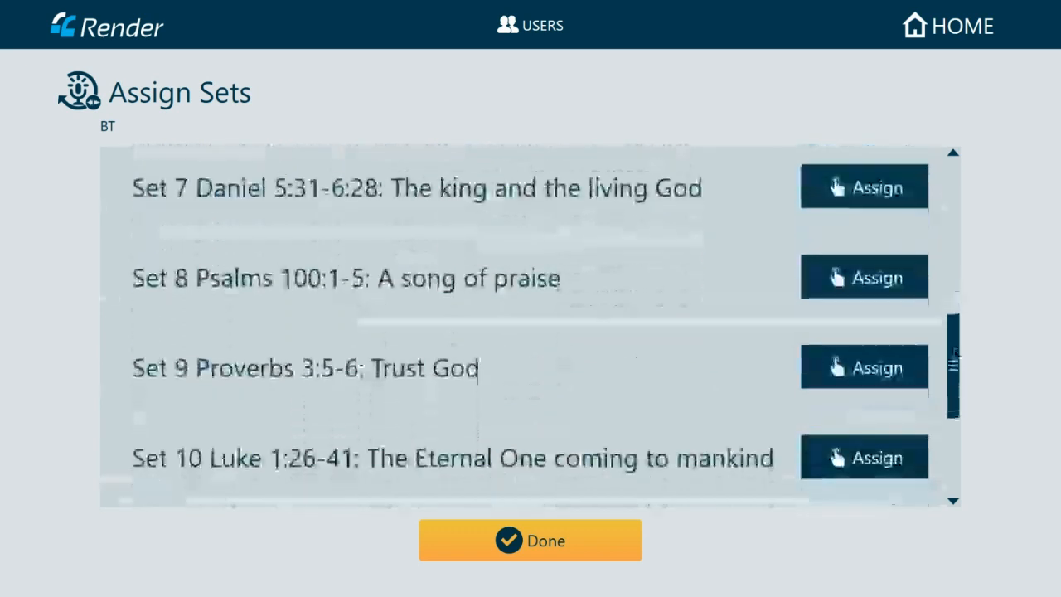
pyautogui.click(854, 366)
pyautogui.click(540, 546)
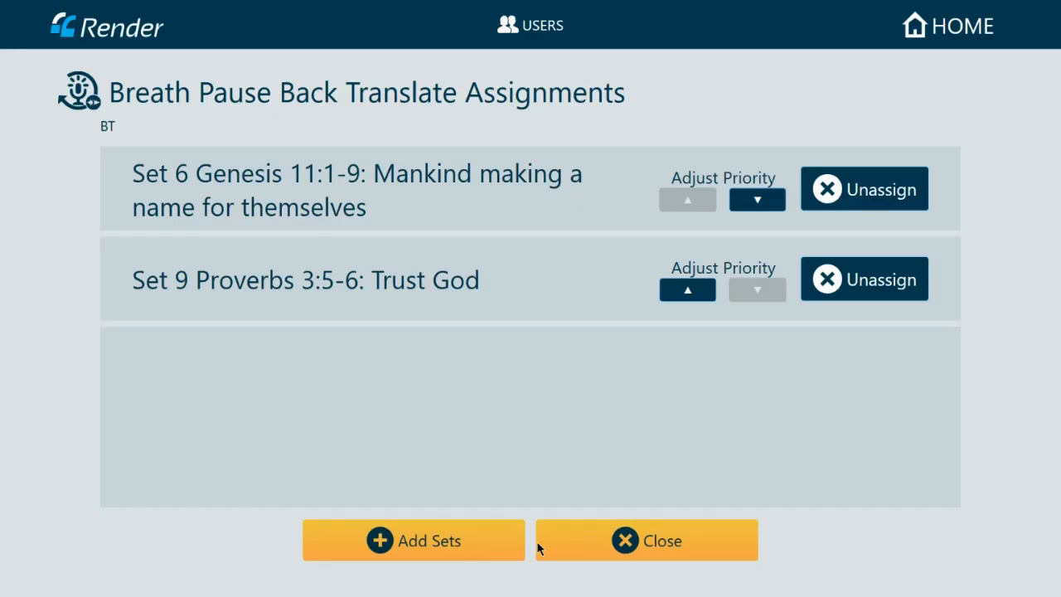
# - Close BT's Breath Pause Back Translate assignments to return to its Roles page
pyautogui.click(627, 544)
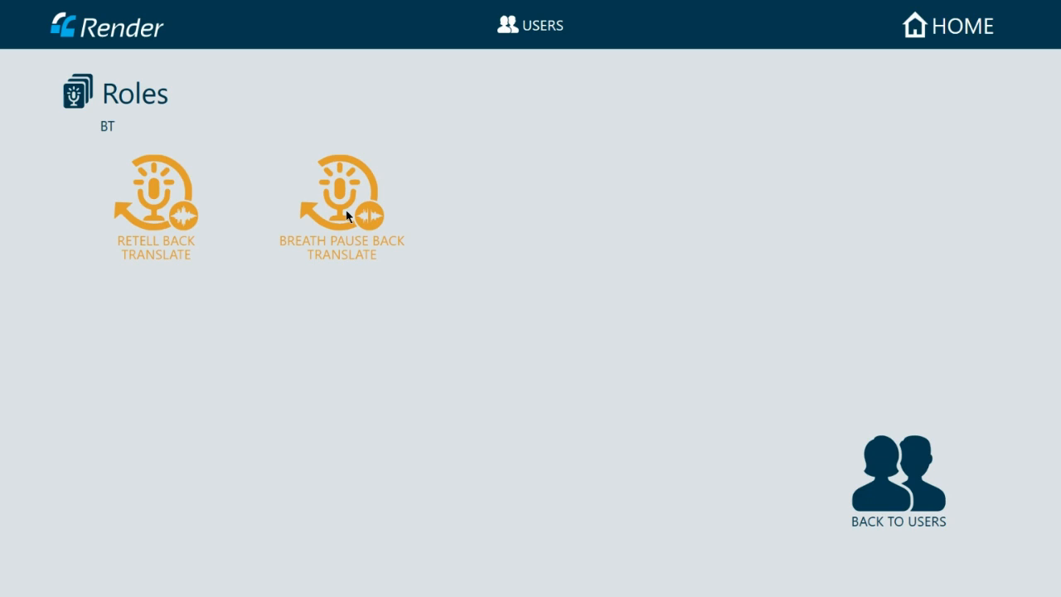
# - Select the Consultant user and assign Sets 6 and 9 to its Consultant Check role
pyautogui.click(919, 482)
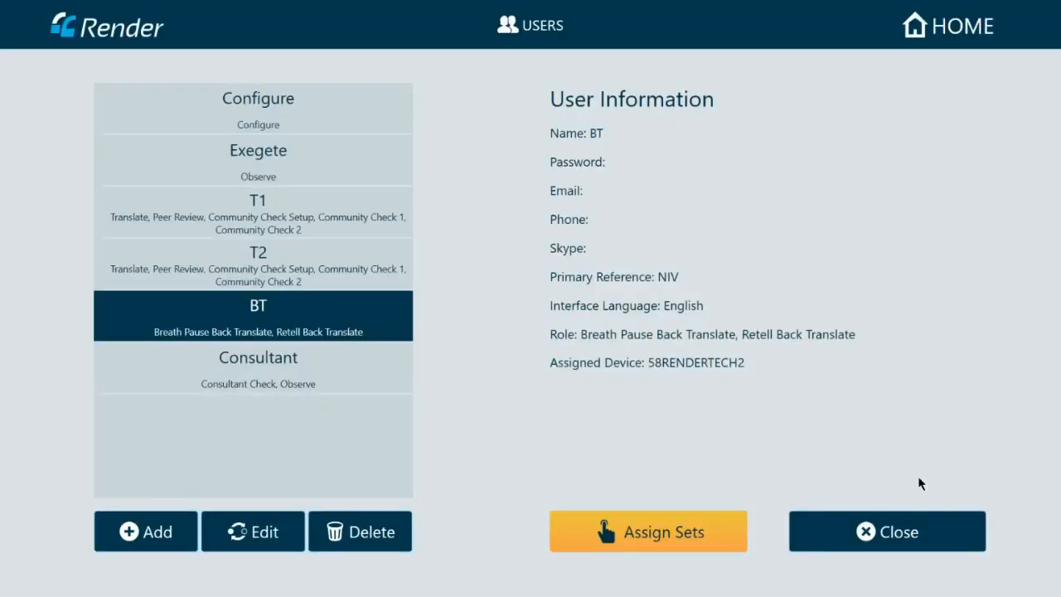
pyautogui.click(297, 373)
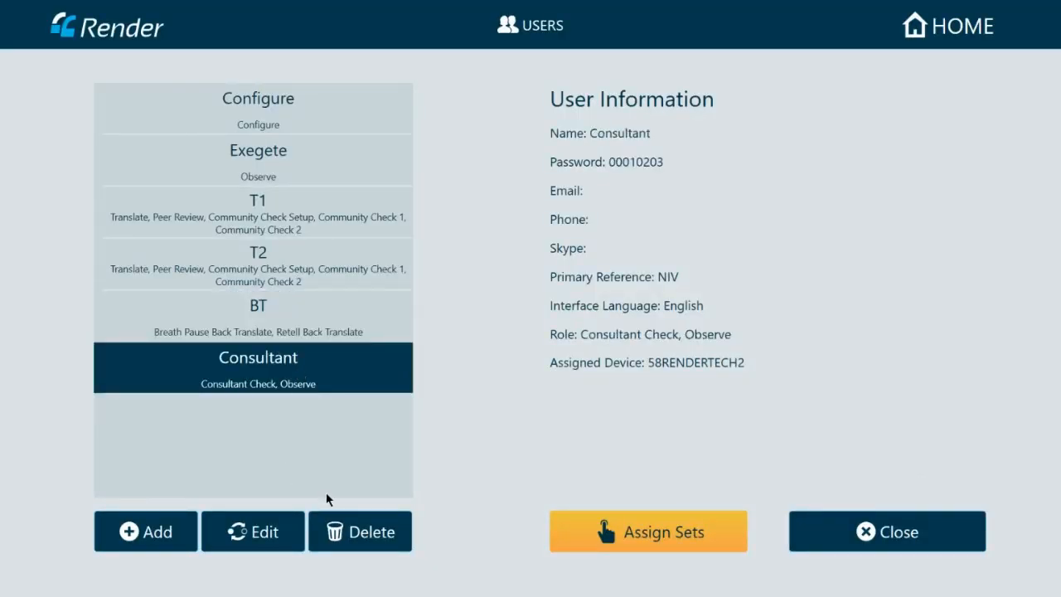
pyautogui.click(589, 547)
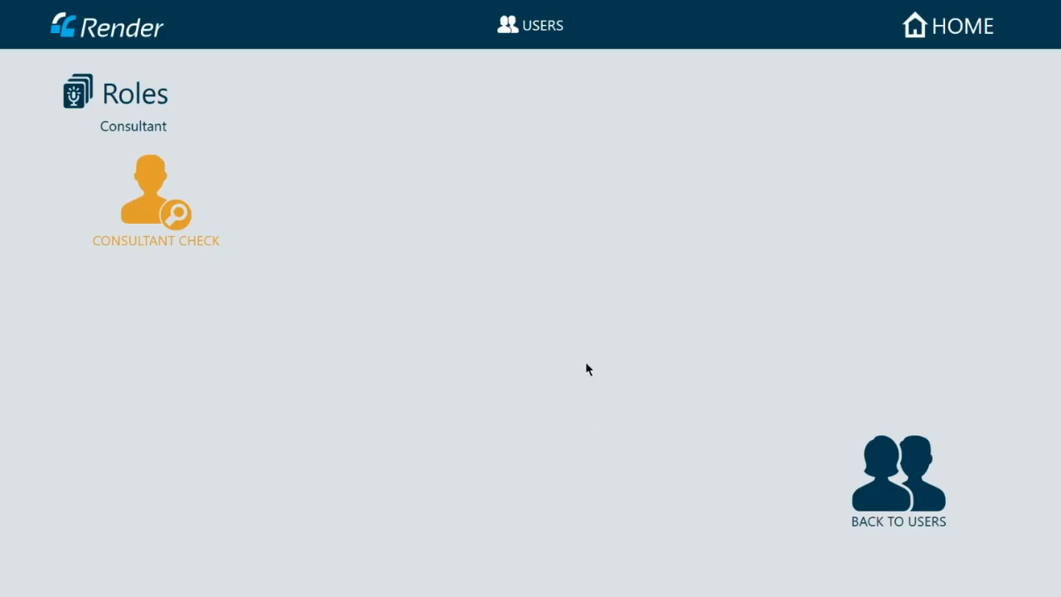
pyautogui.click(155, 207)
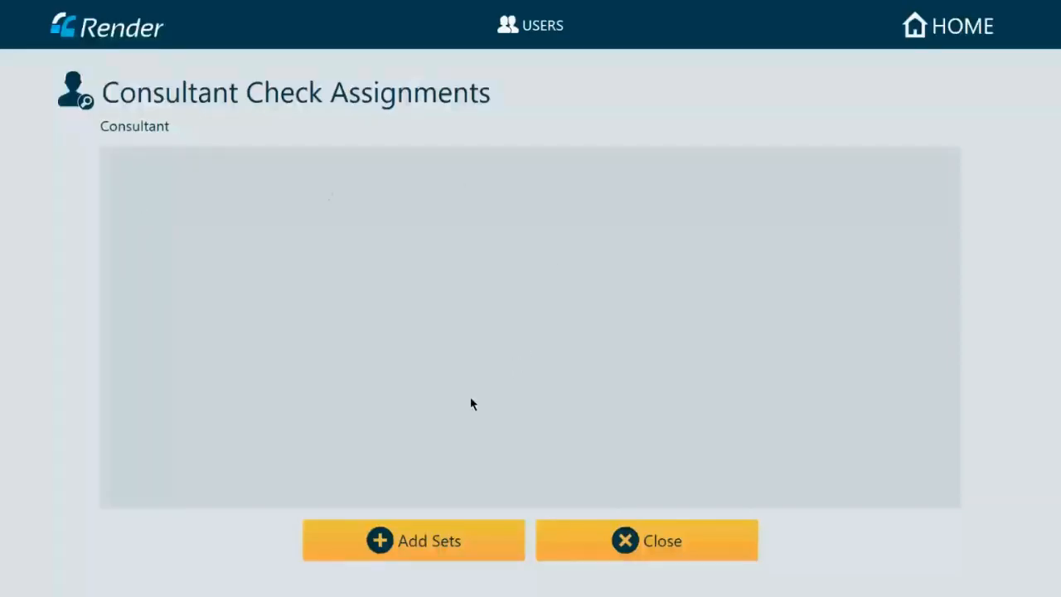
pyautogui.click(438, 532)
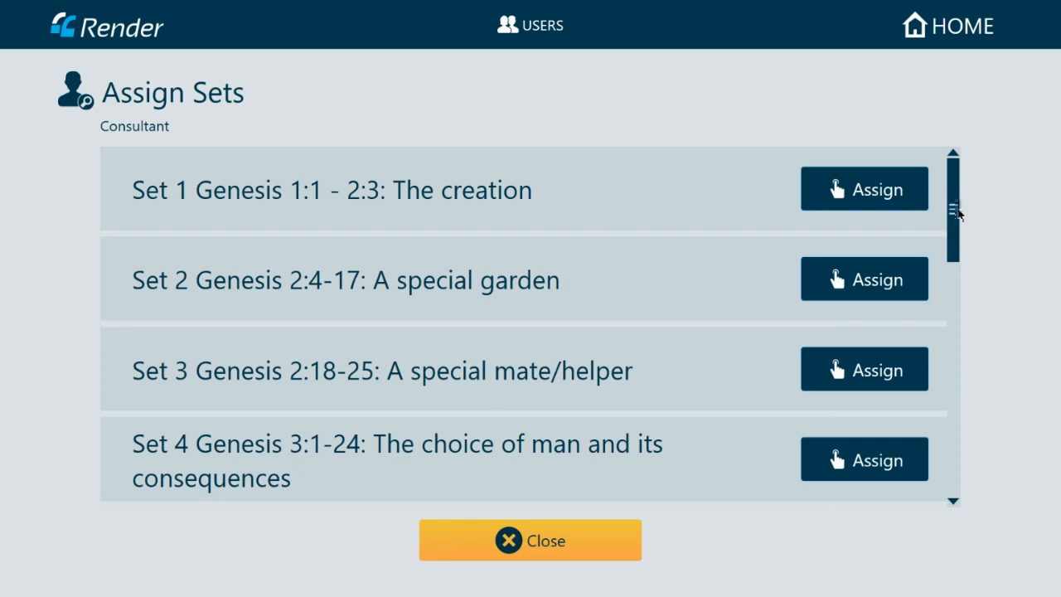
pyautogui.moveTo(958, 214); pyautogui.dragTo(954, 409)
pyautogui.click(867, 266)
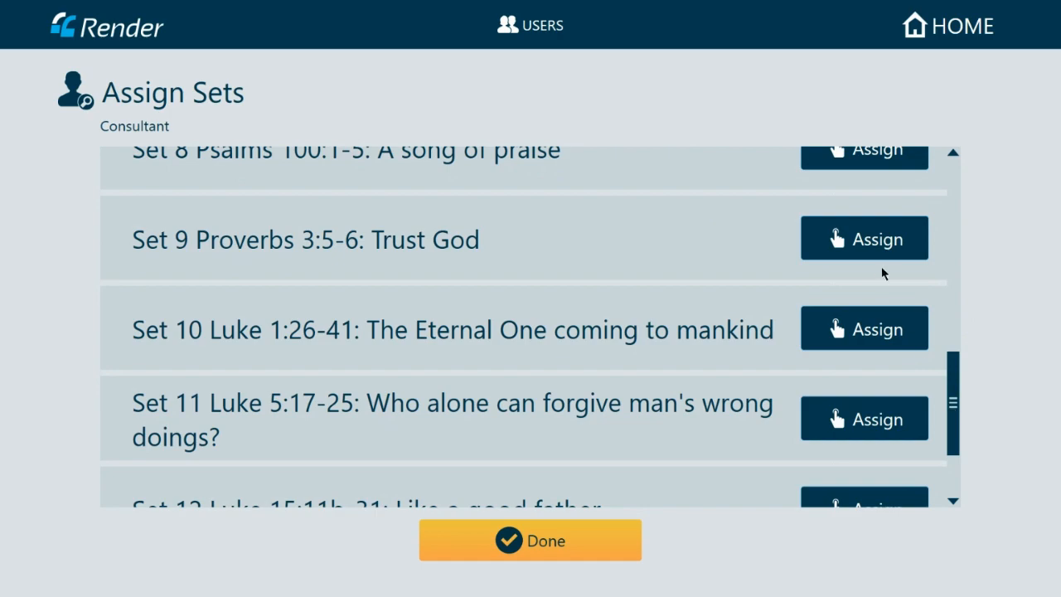
pyautogui.click(867, 248)
pyautogui.click(550, 554)
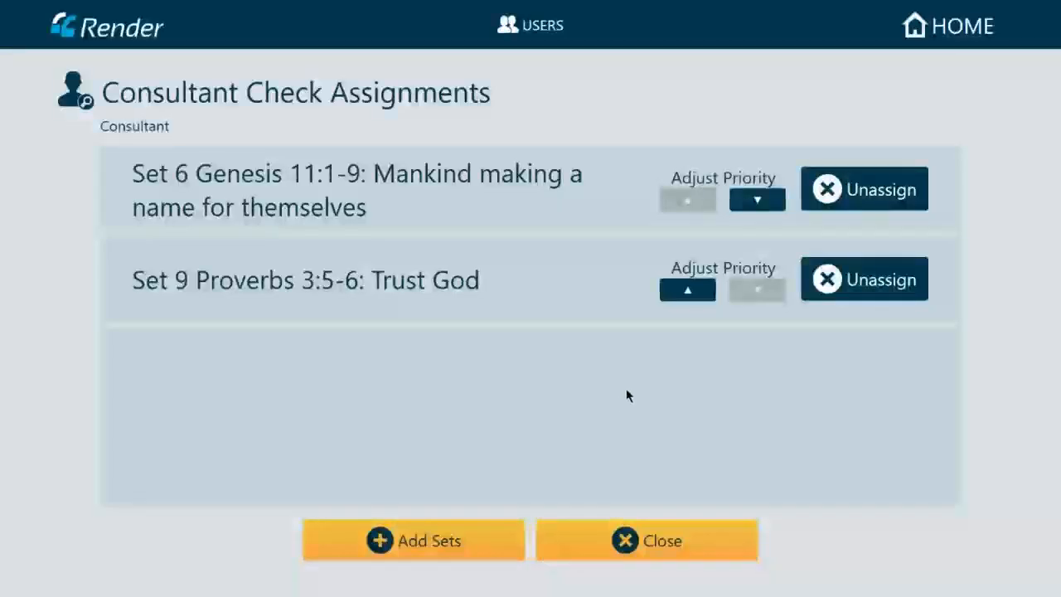
pyautogui.click(649, 540)
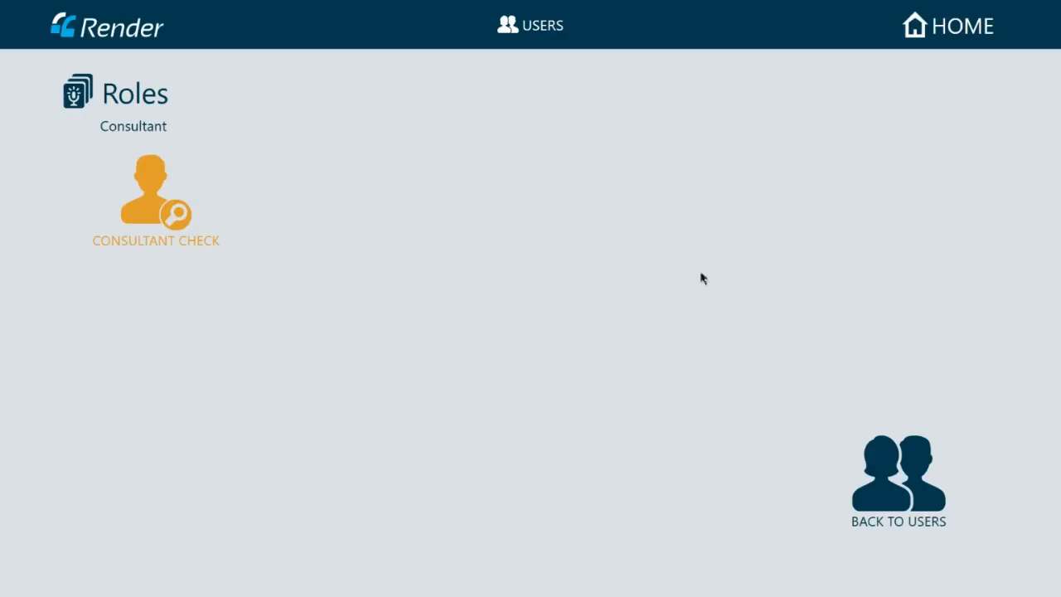
# - Log out of the French project, exit Render and switch to the Windows (C:) folder window
pyautogui.click(903, 467)
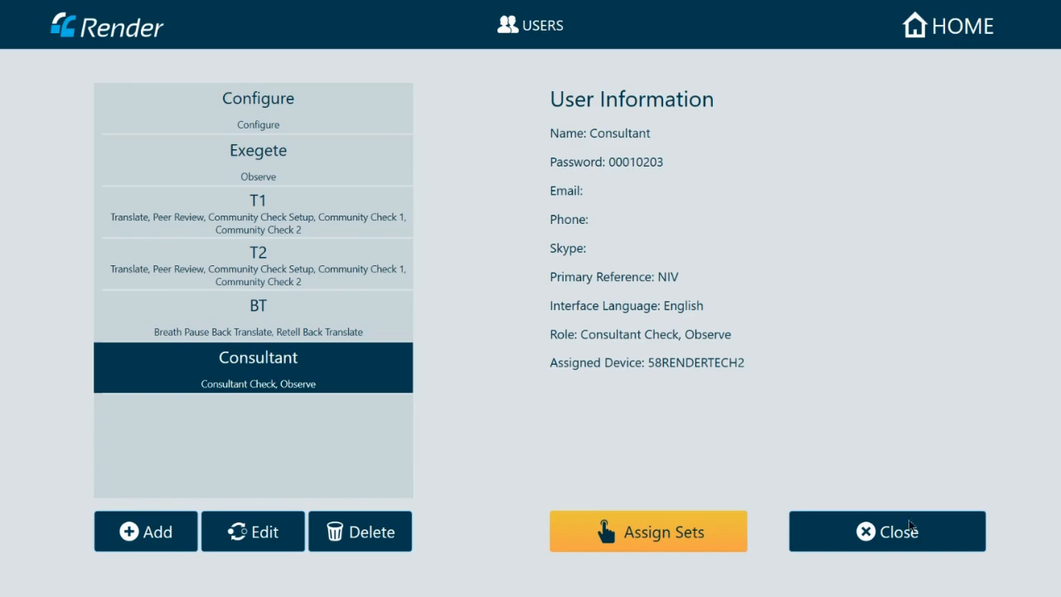
pyautogui.click(959, 33)
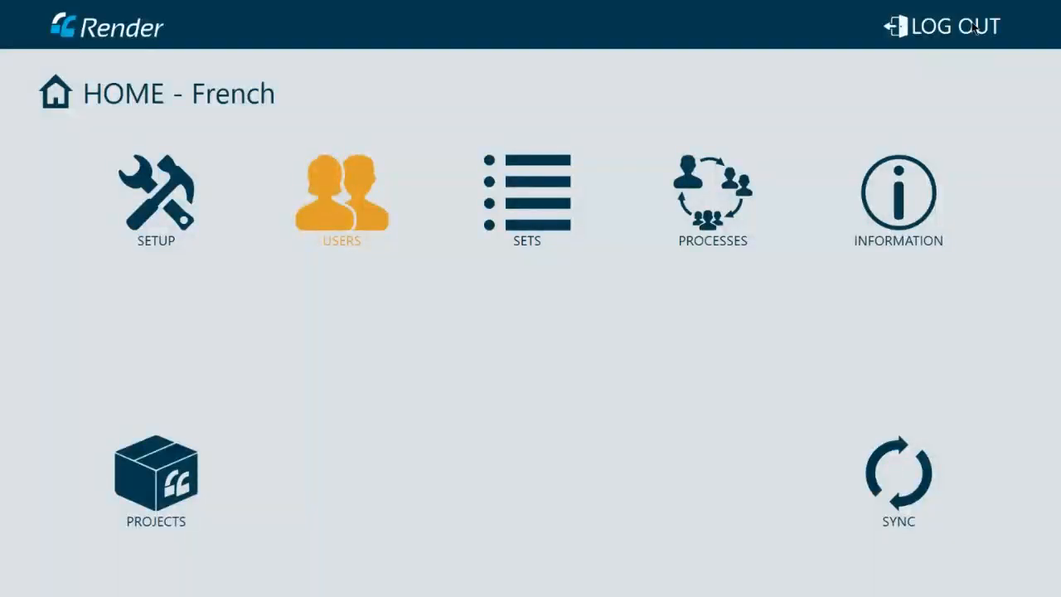
pyautogui.click(976, 31)
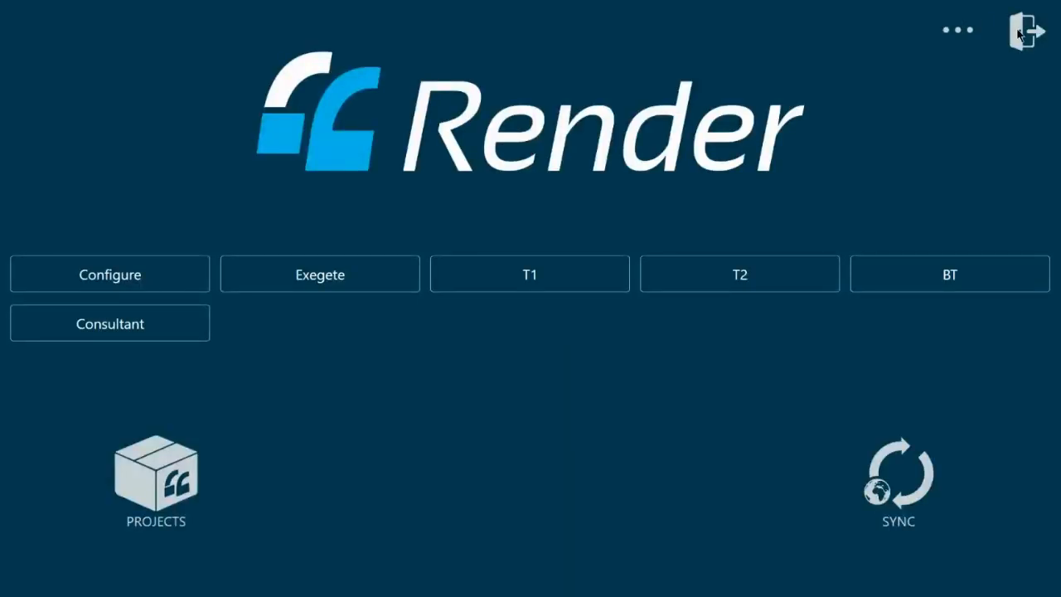
pyautogui.click(1028, 35)
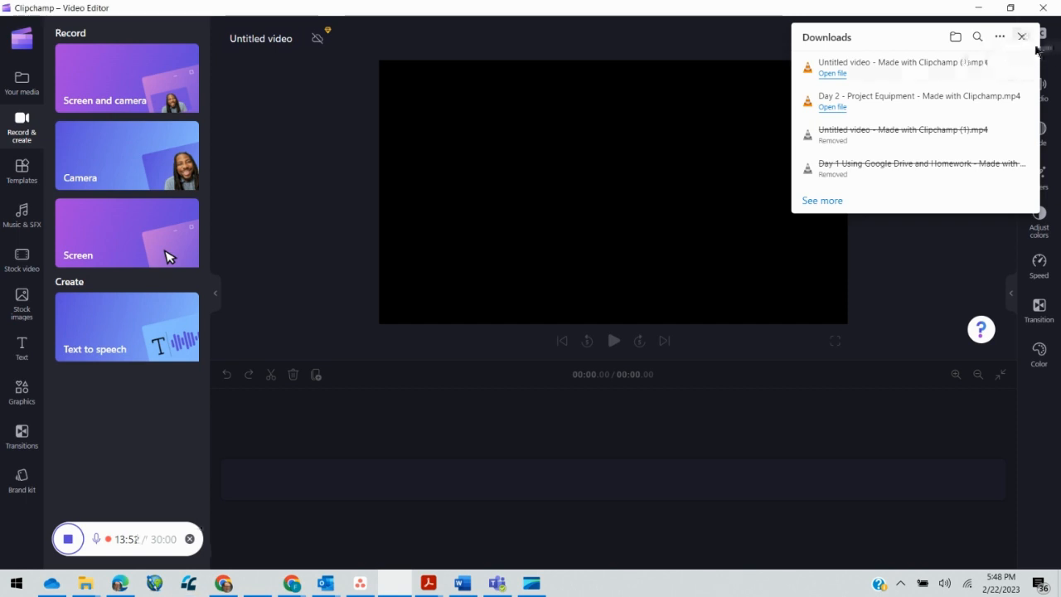
pyautogui.click(1023, 36)
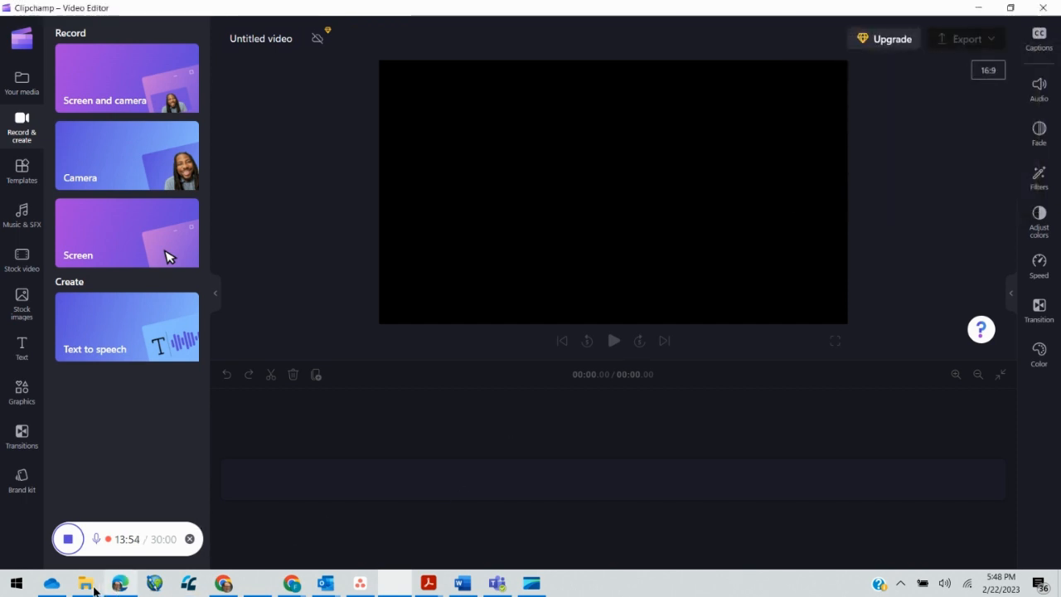
pyautogui.moveTo(89, 590)
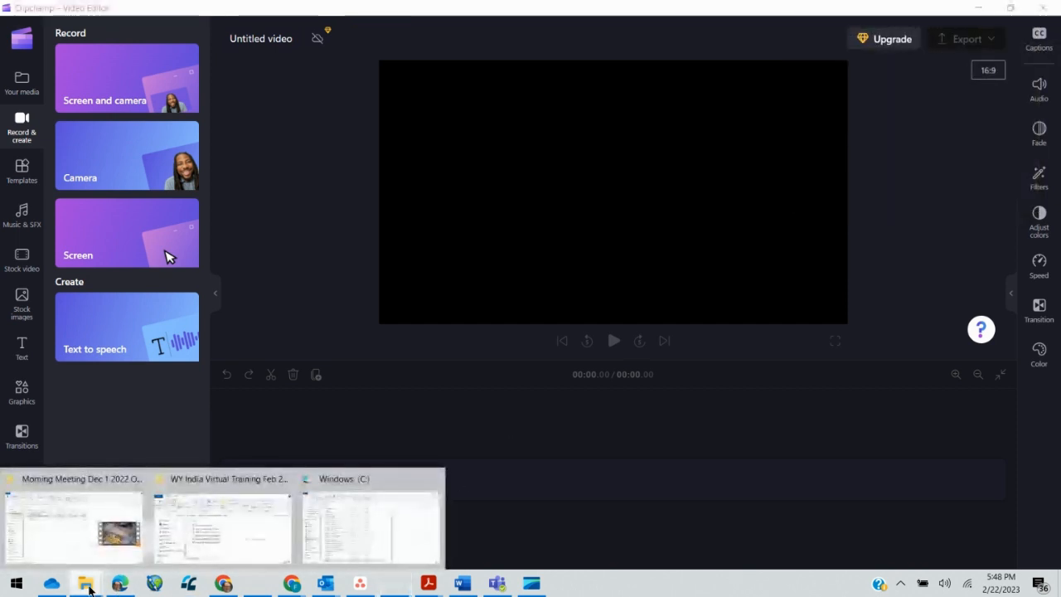
pyautogui.click(308, 550)
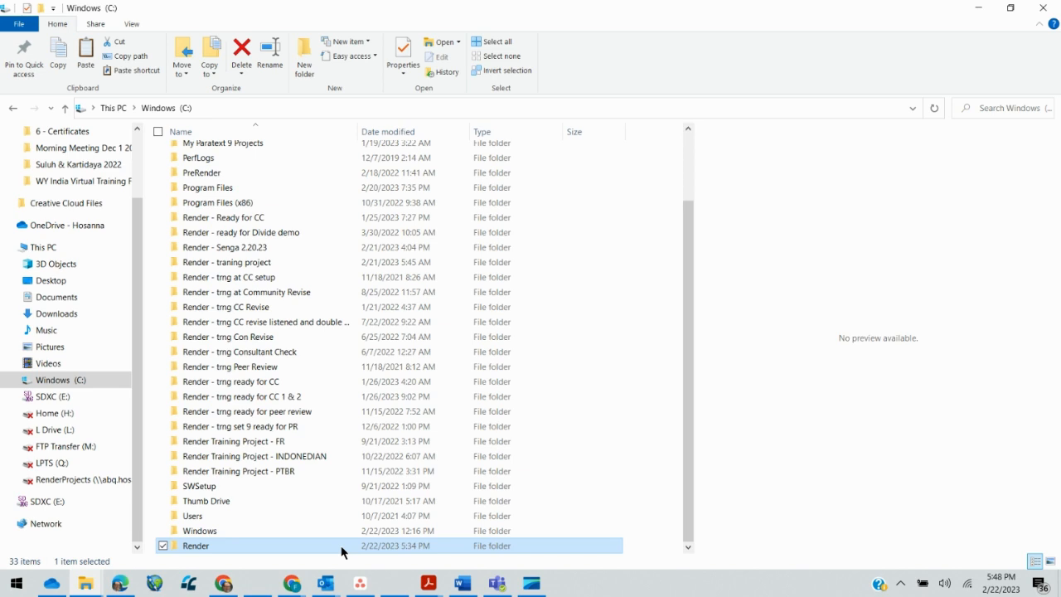
# - Paste a duplicate of the Render folder on the C: drive with Ctrl+V
pyautogui.hotkey('ctrl', 'v')
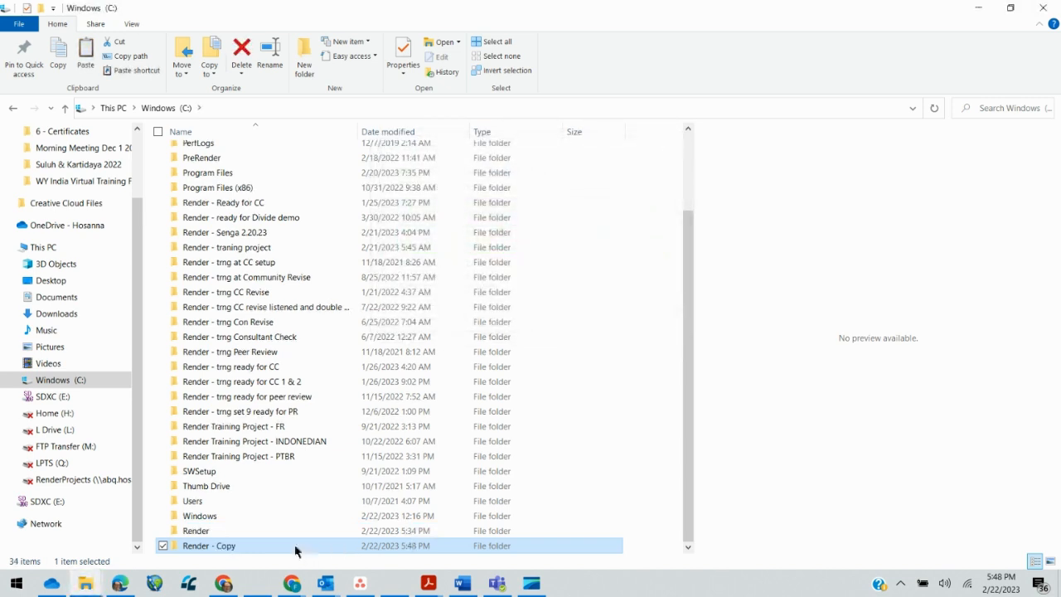
# - Rename 'Render - Copy' to 'Render - Training Project ready for Translate'
pyautogui.click(238, 545)
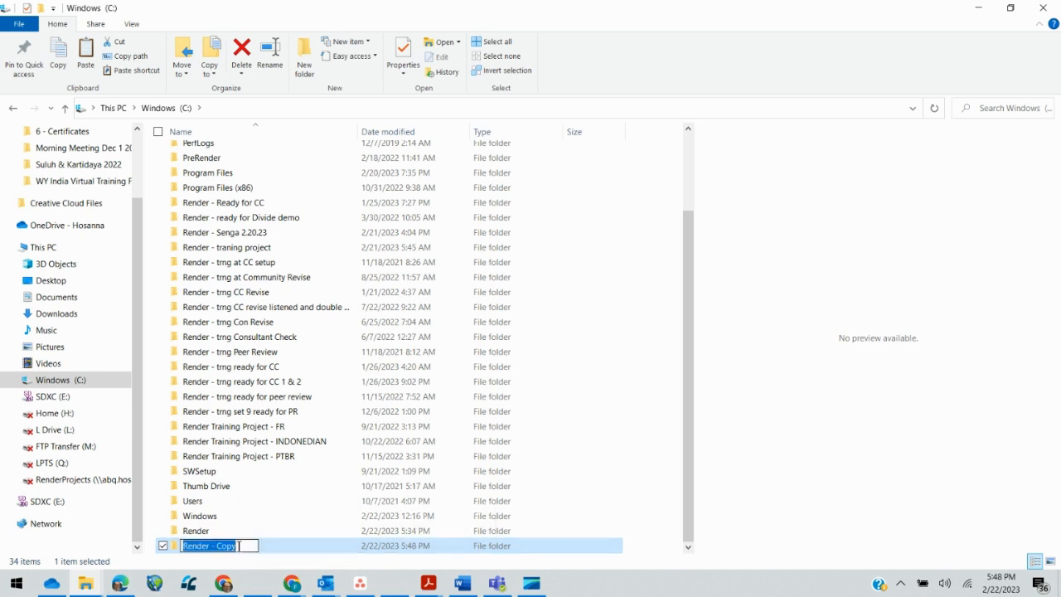
pyautogui.moveTo(238, 545); pyautogui.dragTo(217, 546)
pyautogui.write('Trainer')
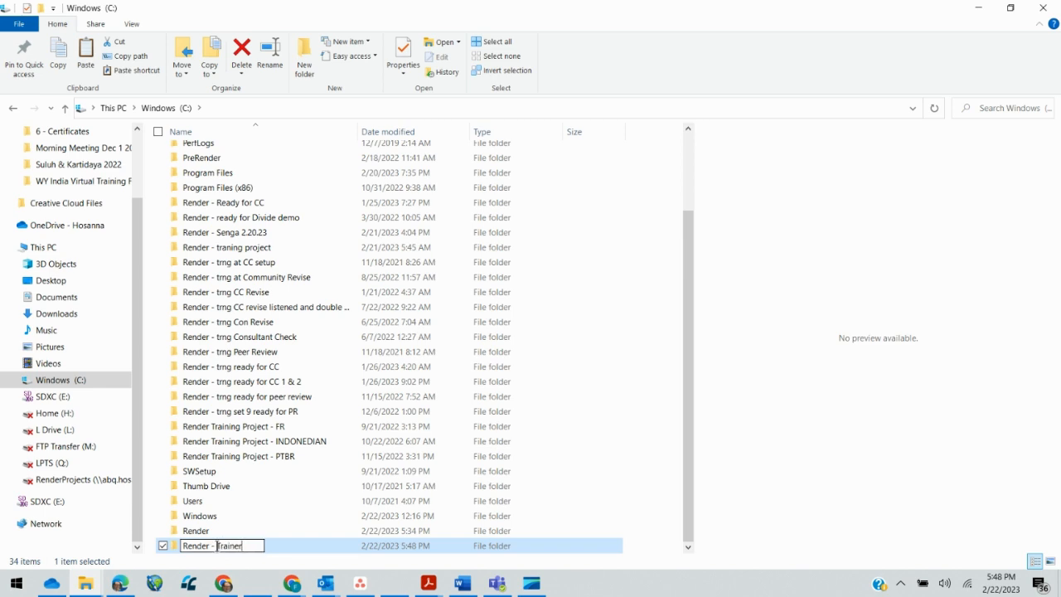
pyautogui.press('BackSpace')
pyautogui.press('BackSpace')
pyautogui.write('ing Project')
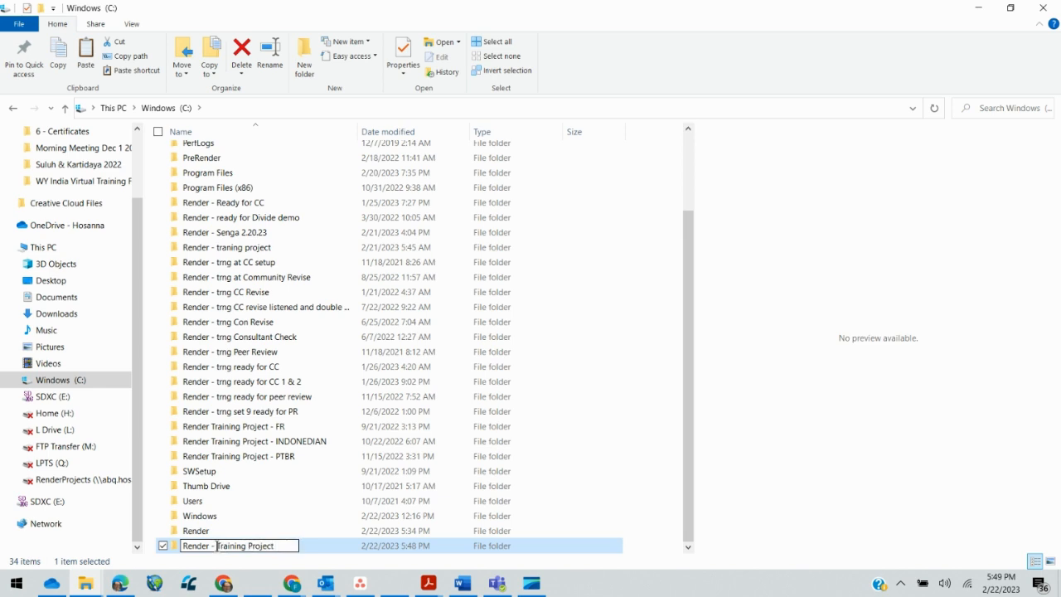
pyautogui.write(' ready for')
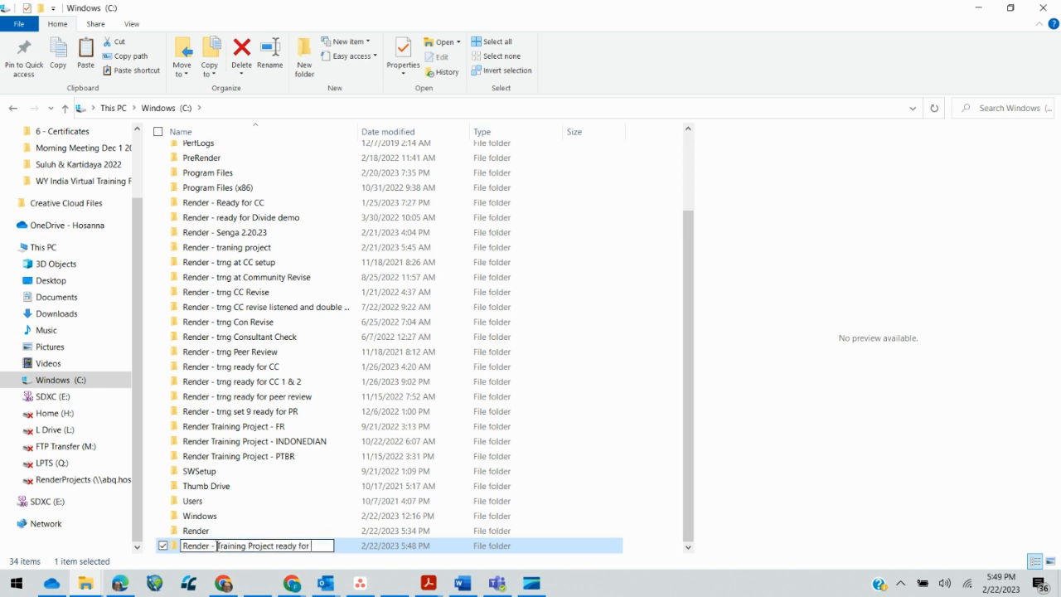
pyautogui.write(' Translate')
pyautogui.press('Return')
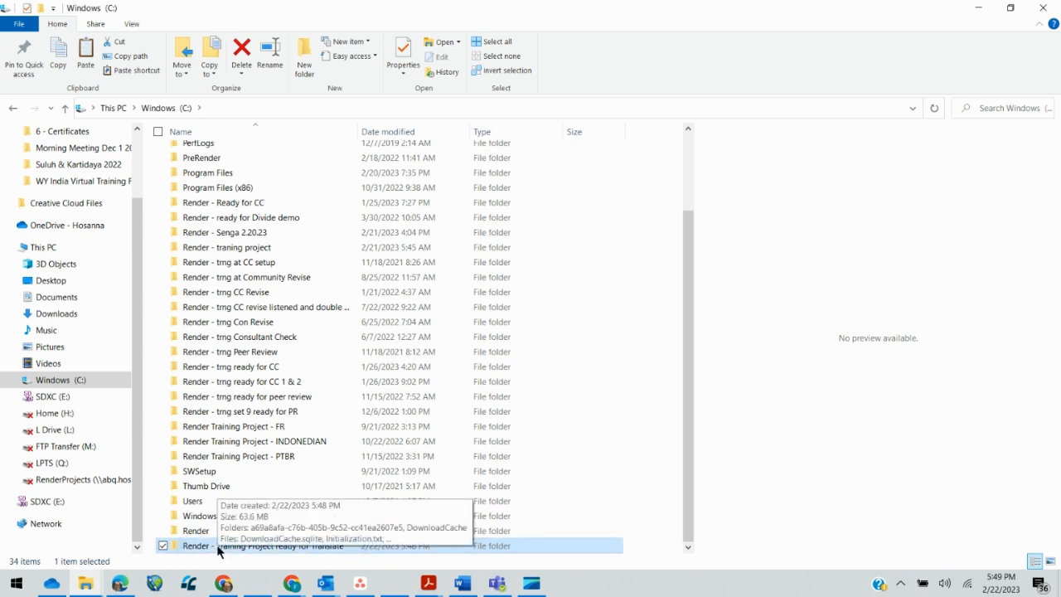